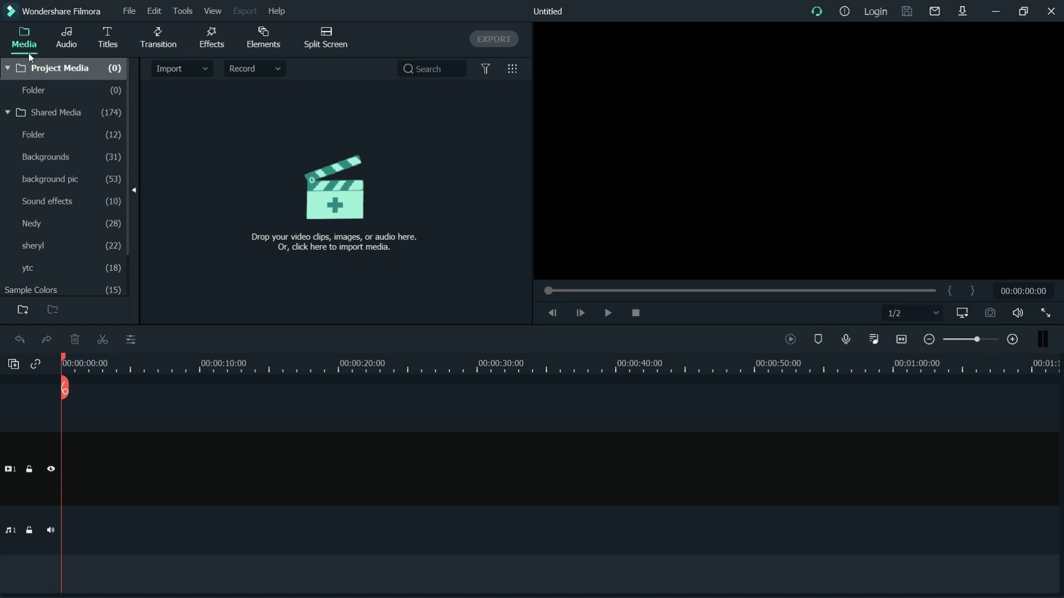
Step: Open the project media subfolder, and look over the image, two audio files and video in the desktop's Sample Content folder in File Explorer
left_click(39, 89)
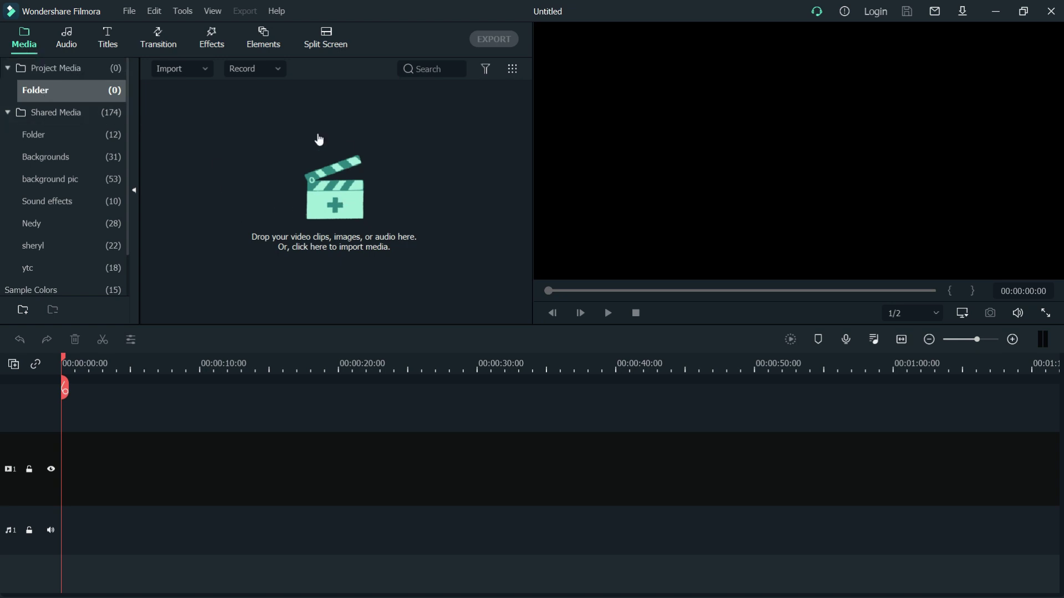
left_click(995, 11)
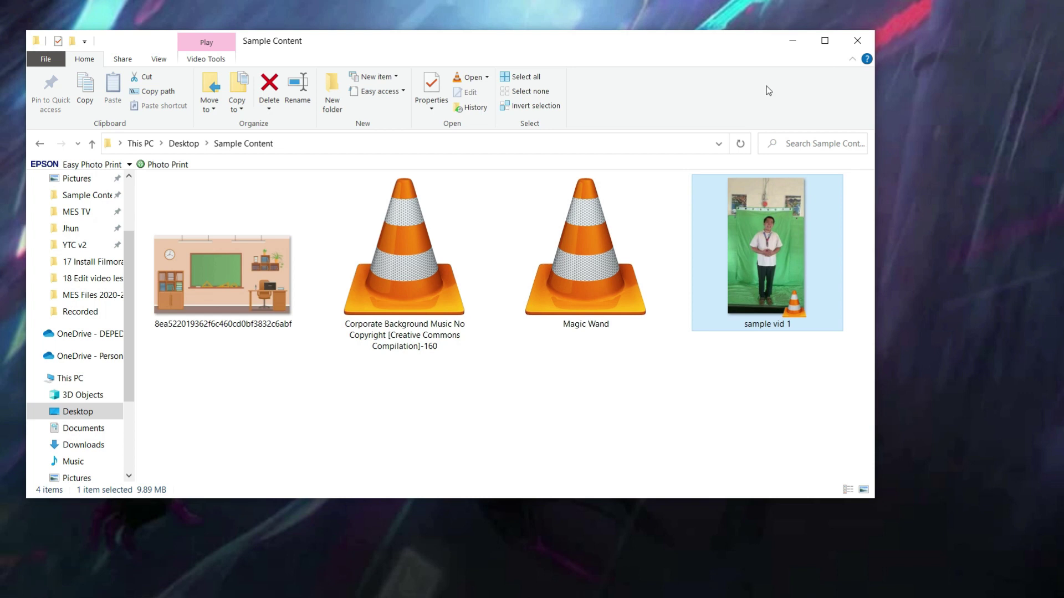
left_click_drag(809, 374, 235, 185)
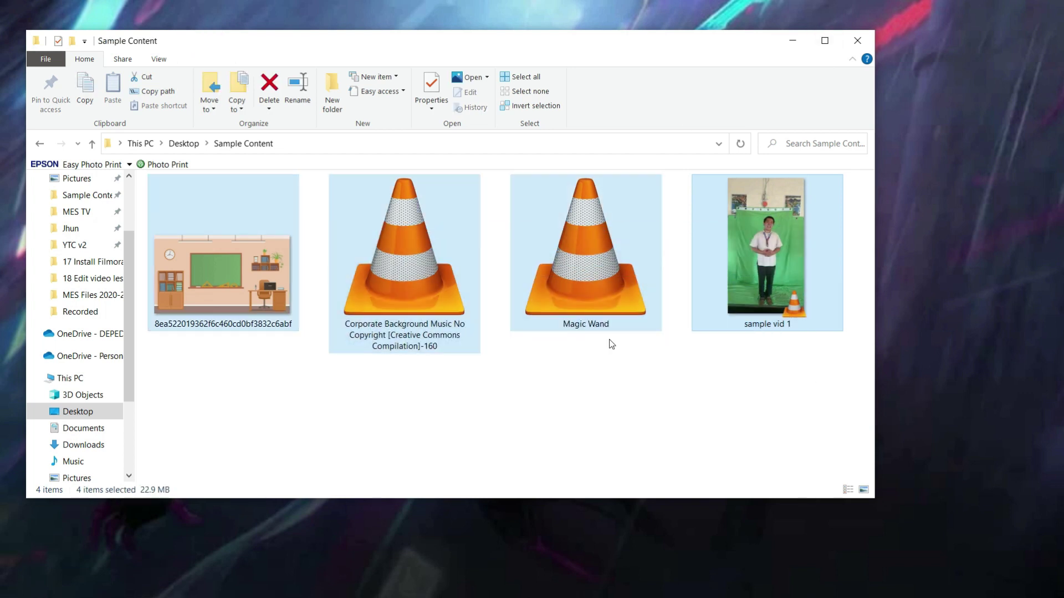
left_click(374, 300)
left_click(284, 298)
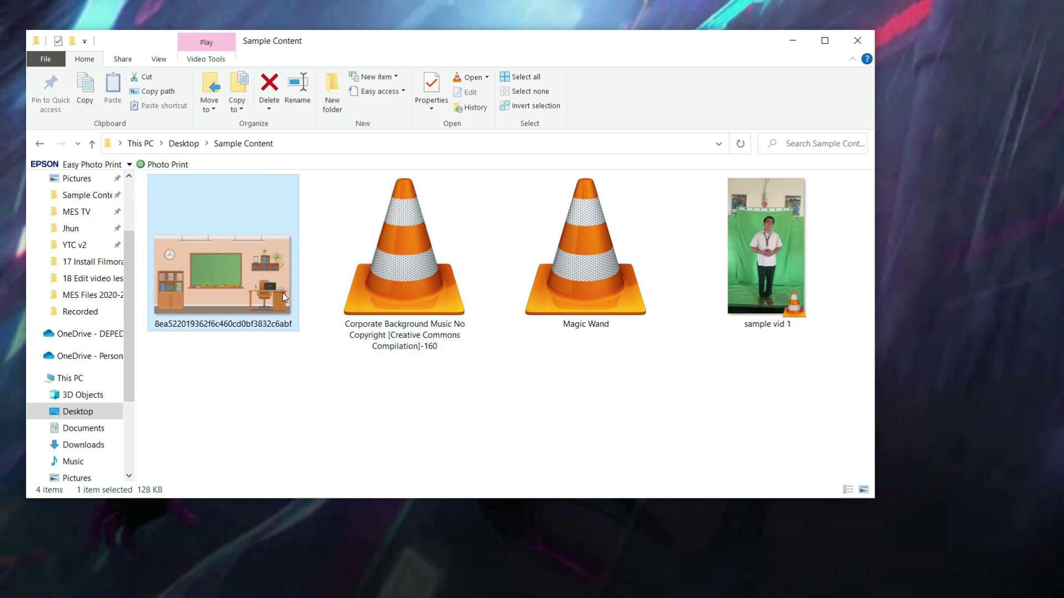
left_click(627, 315)
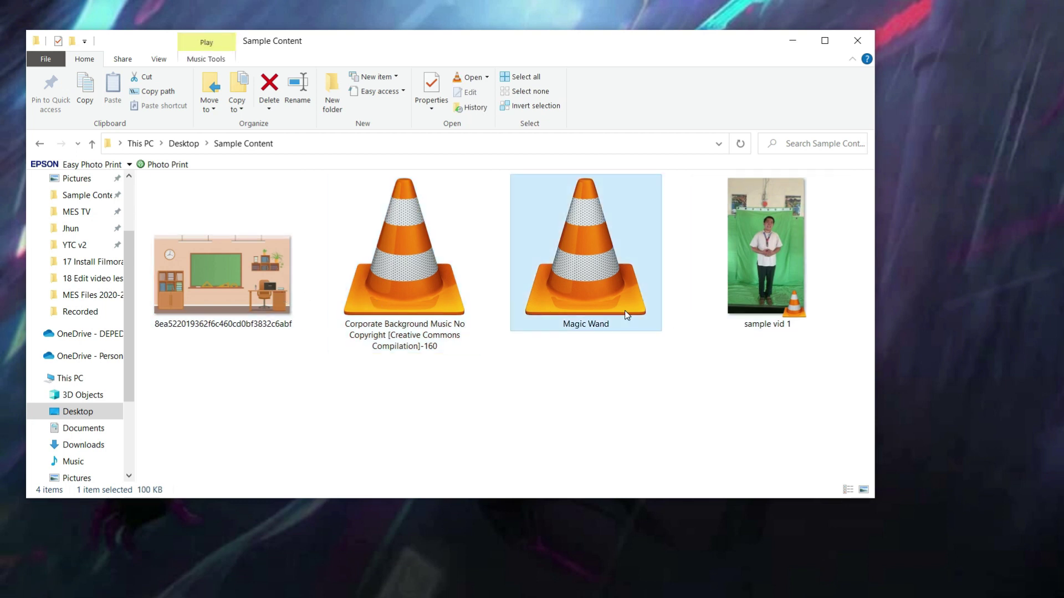
left_click(747, 301)
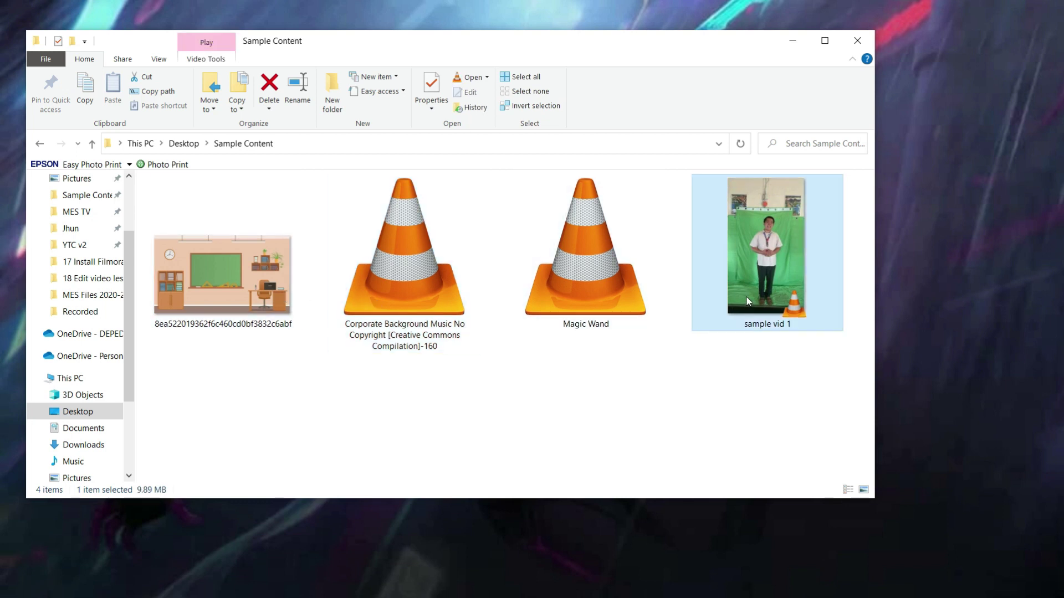
left_click(753, 400)
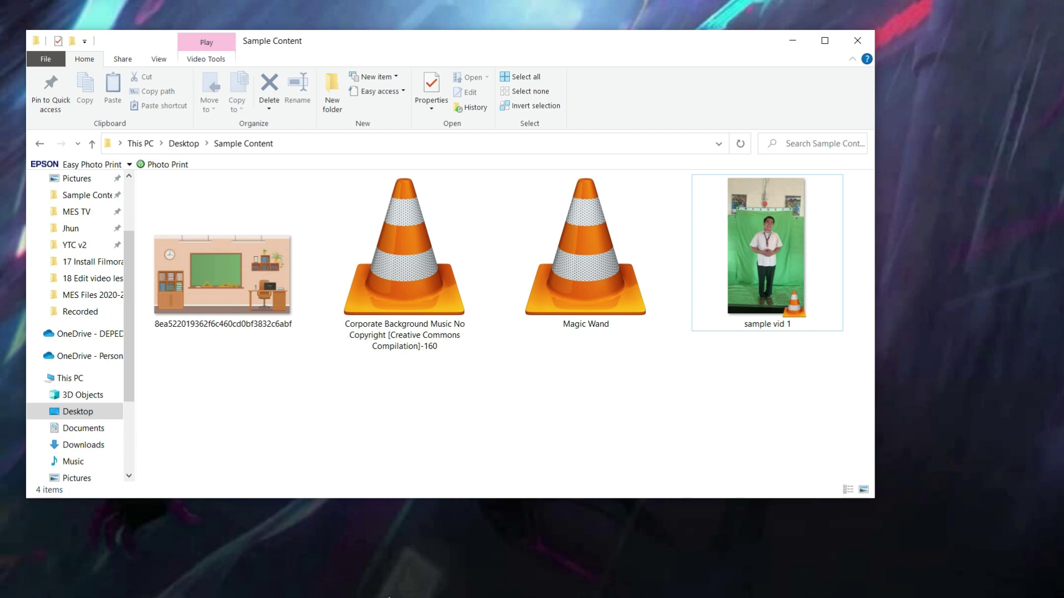
mouse_move(388, 597)
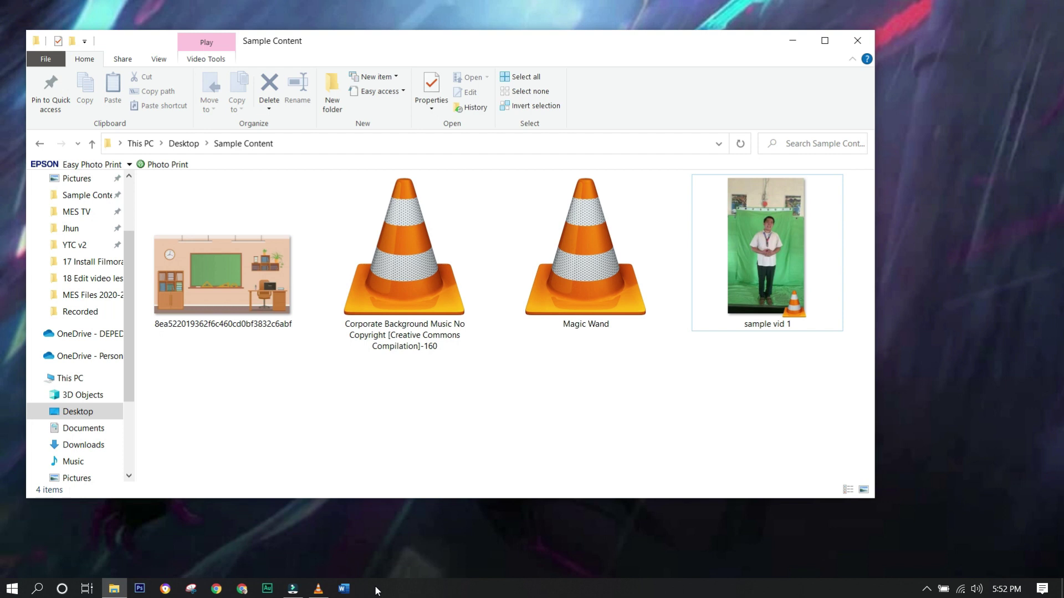
Step: Switch back to Filmora and import all four files from the Sample Content folder into the project media folder
left_click(293, 588)
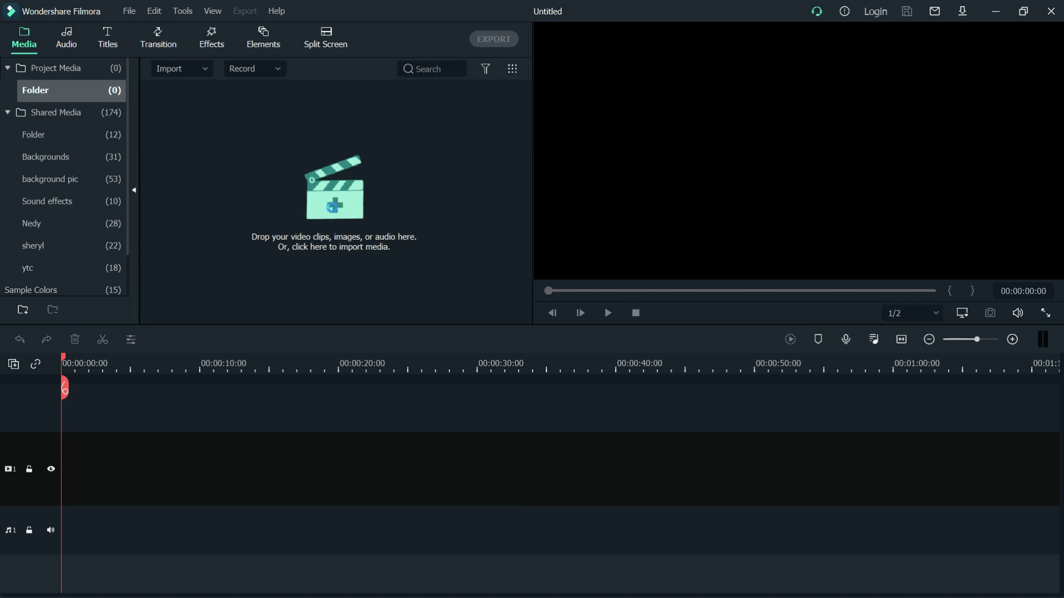
left_click(335, 212)
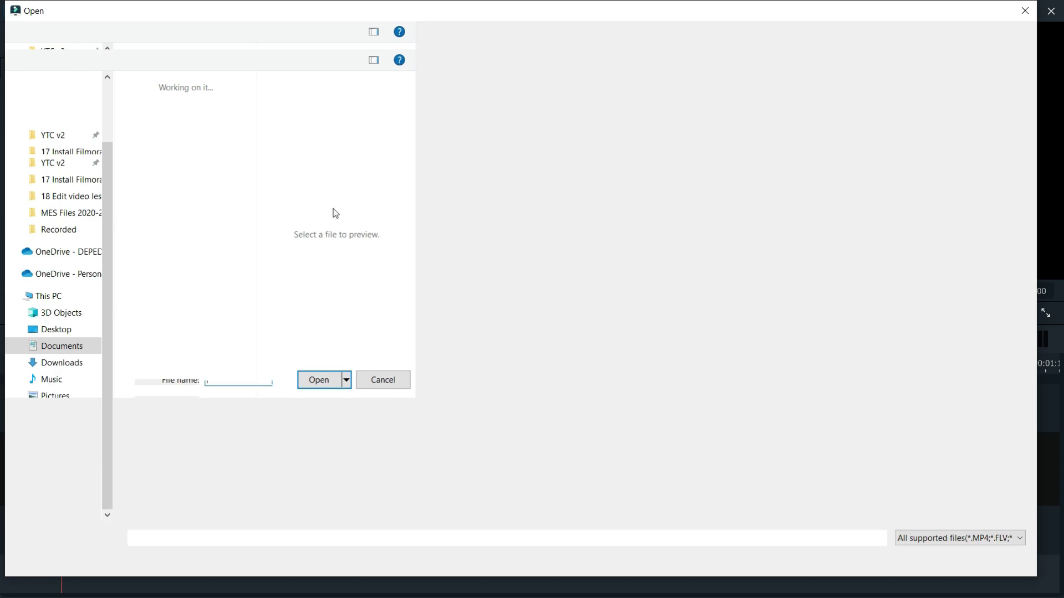
left_click(69, 113)
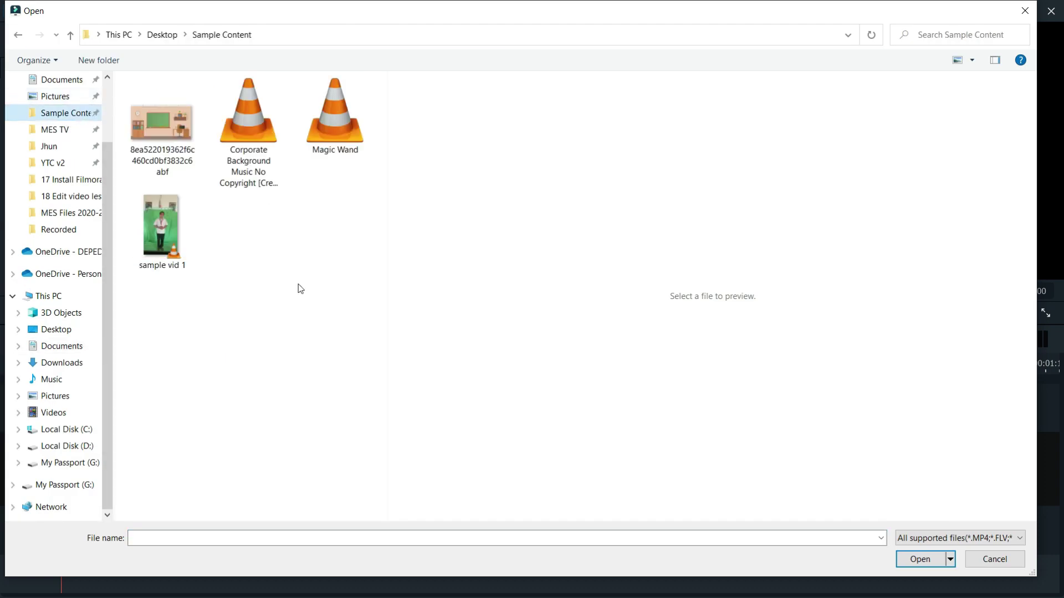
left_click_drag(363, 302, 126, 78)
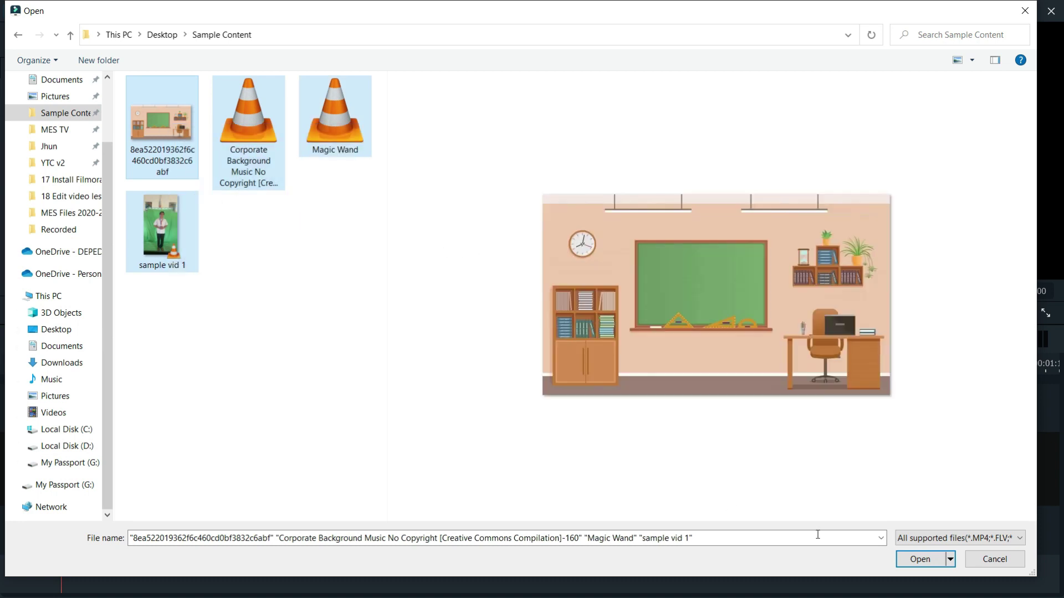
left_click(920, 559)
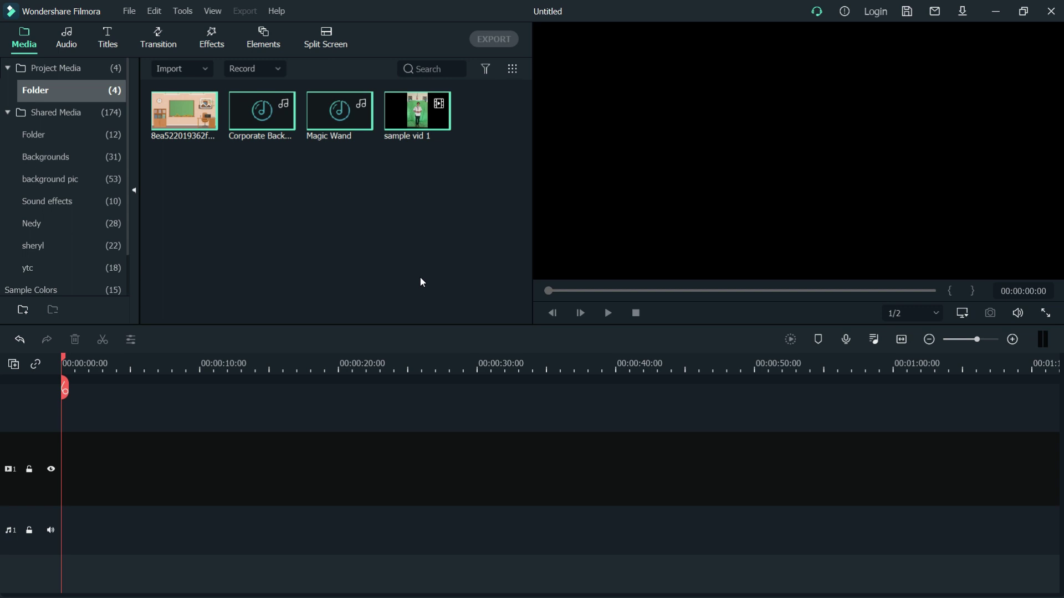
left_click(420, 276)
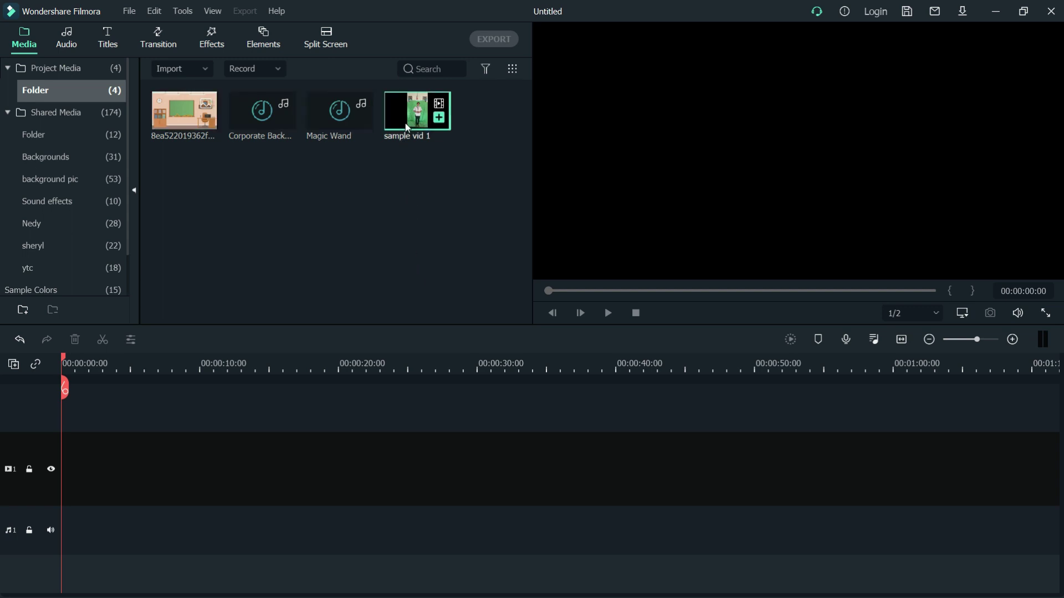
left_click(282, 118)
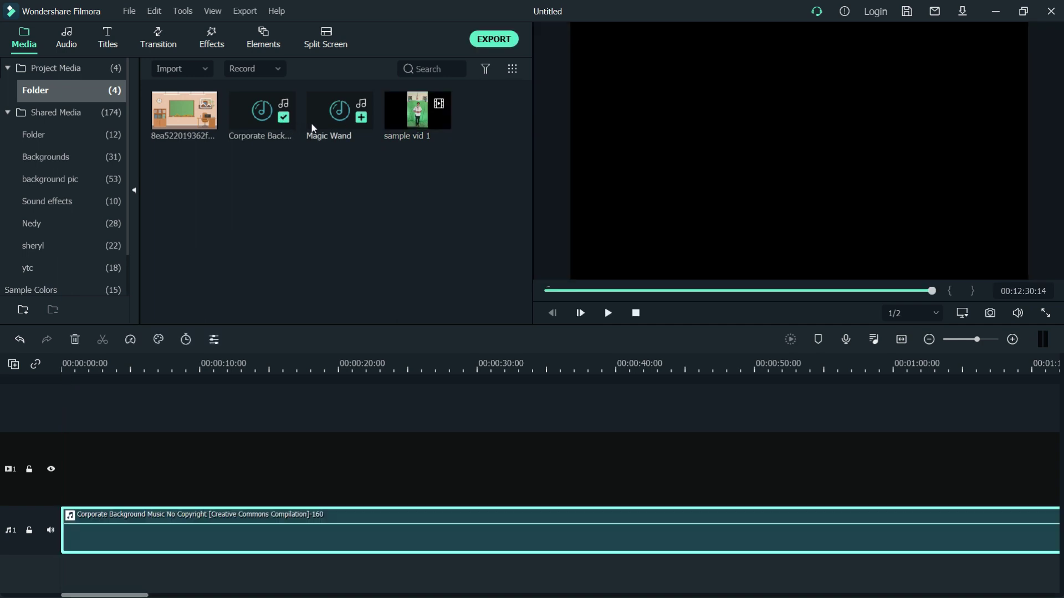
key("ctrl+z")
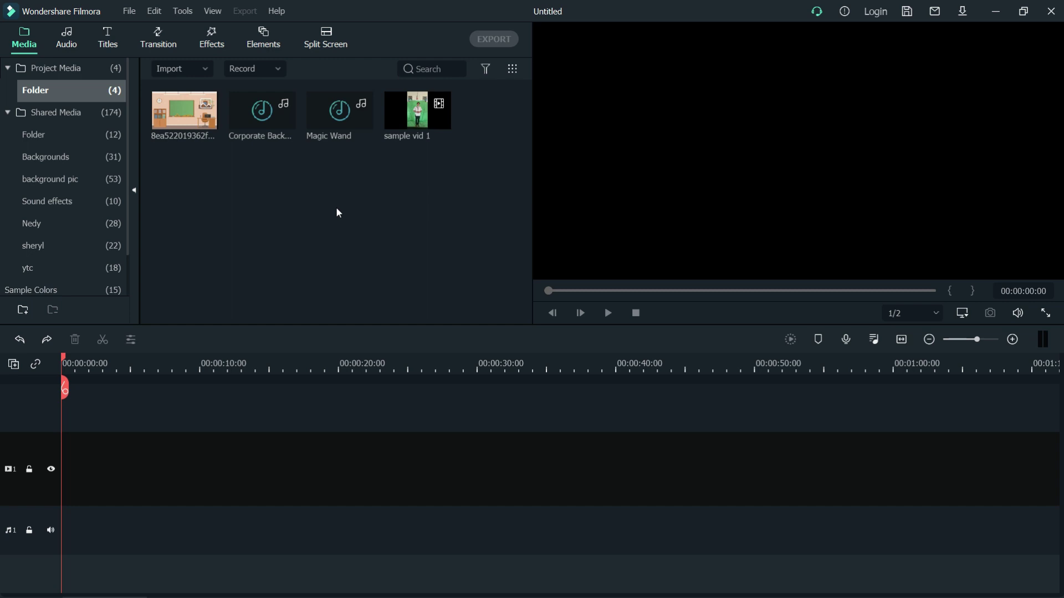
Step: Place sample vid 1 at the start of video track 1, keeping the 1920 x 1080 25fps project settings, and preview its opening seconds
mouse_move(407, 121)
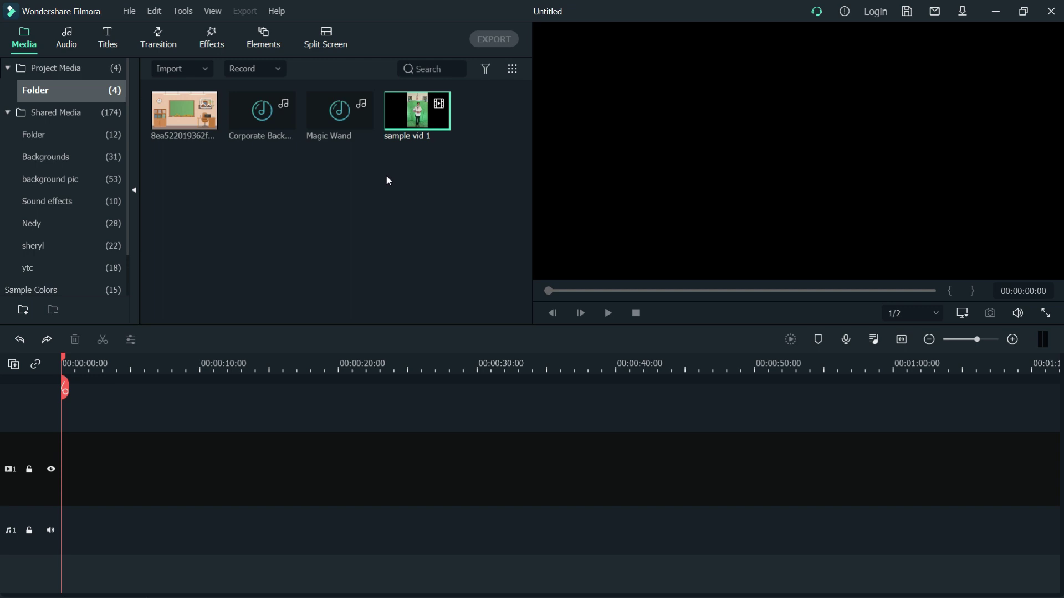
left_click_drag(433, 113, 144, 444)
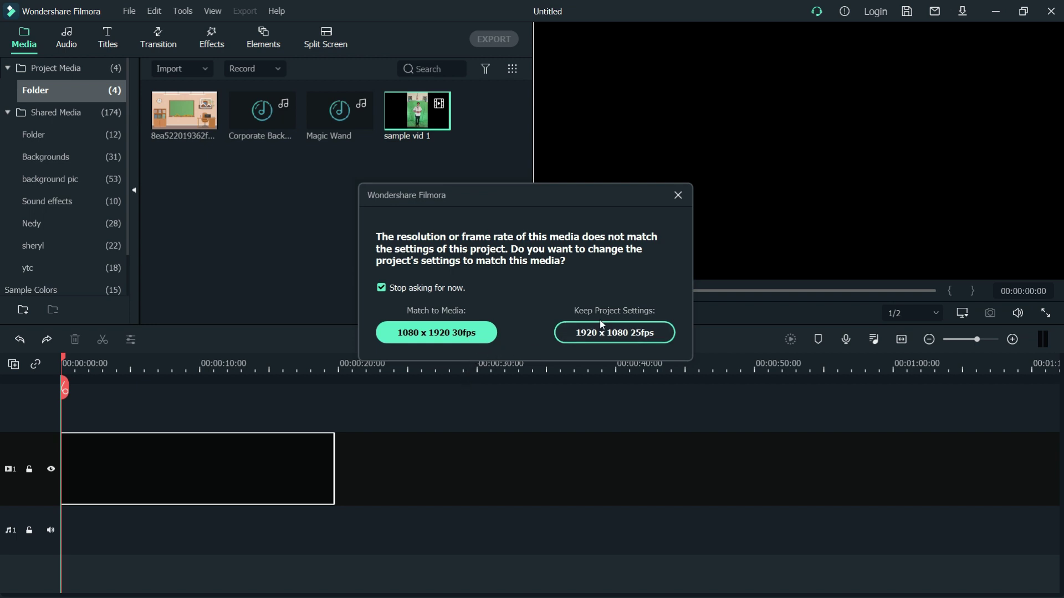
left_click(619, 334)
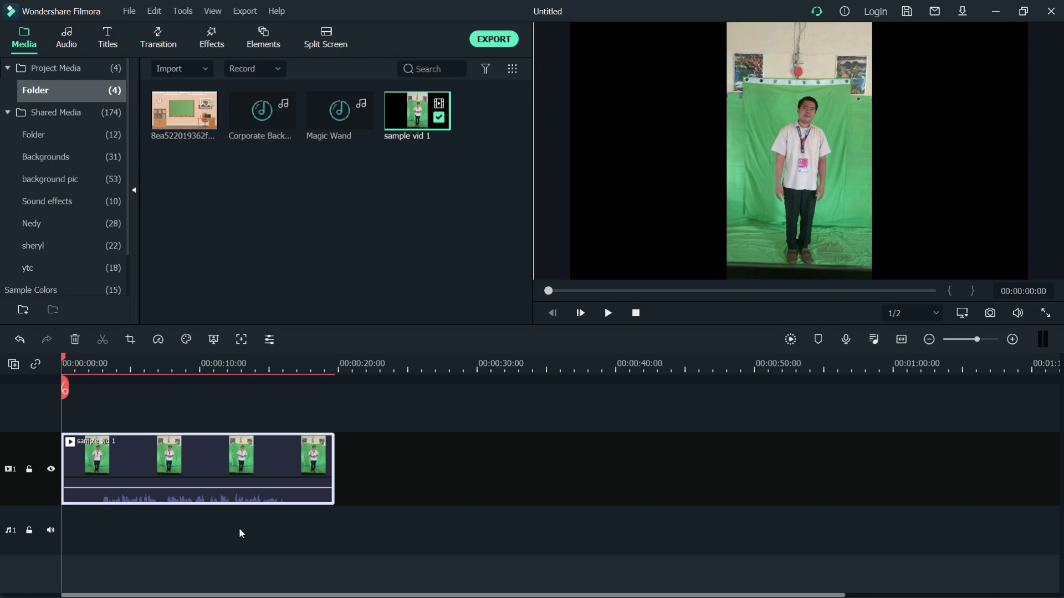
left_click(608, 313)
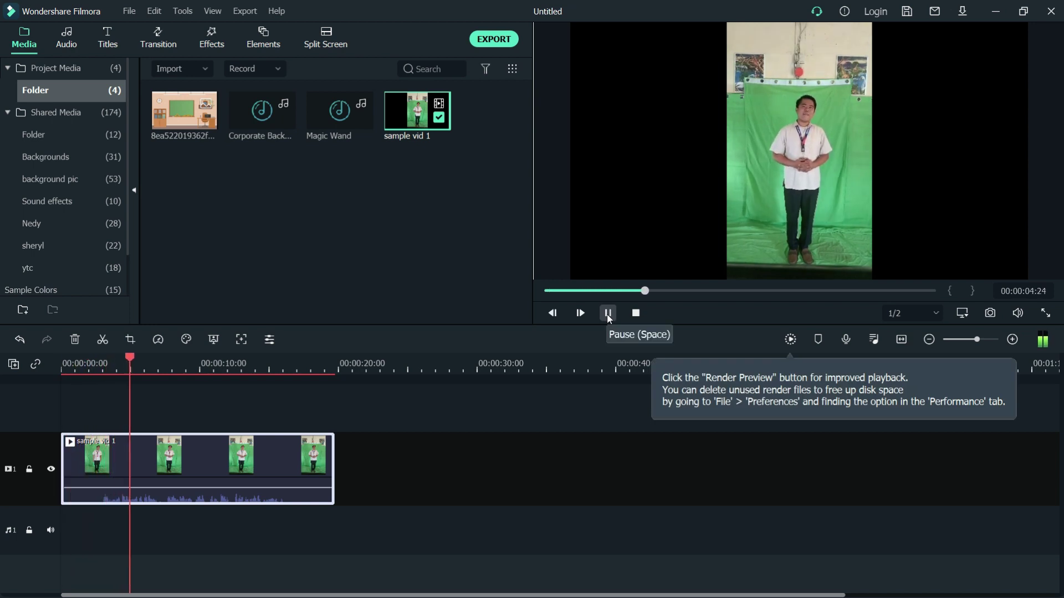
left_click(608, 314)
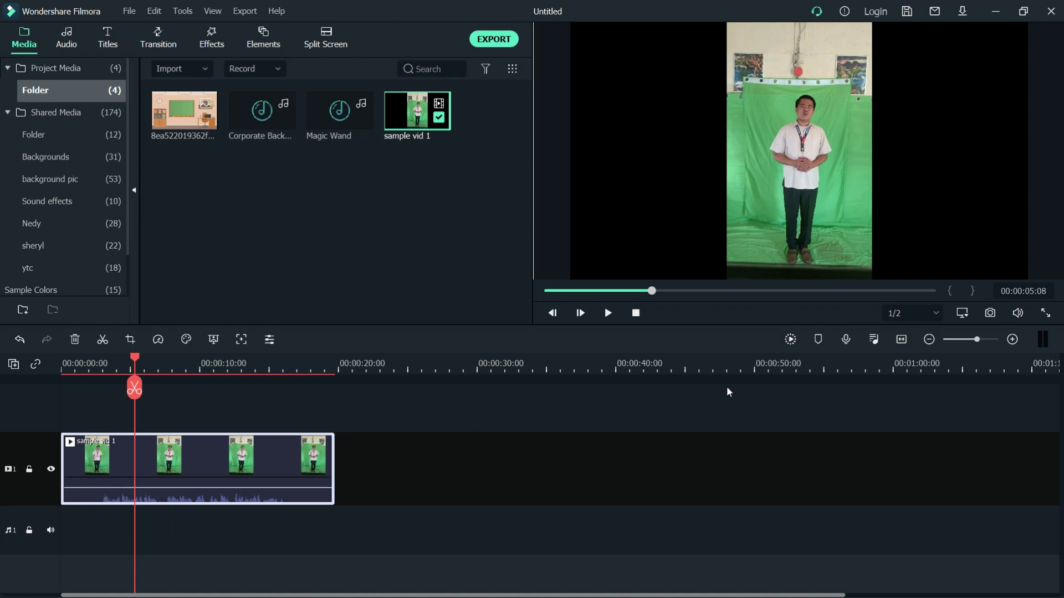
Step: Split sample vid 1 at about 00:00:02:00, before the speech begins, and delete the part in front of the cut
left_click_drag(976, 339, 982, 338)
left_click_drag(170, 364, 199, 364)
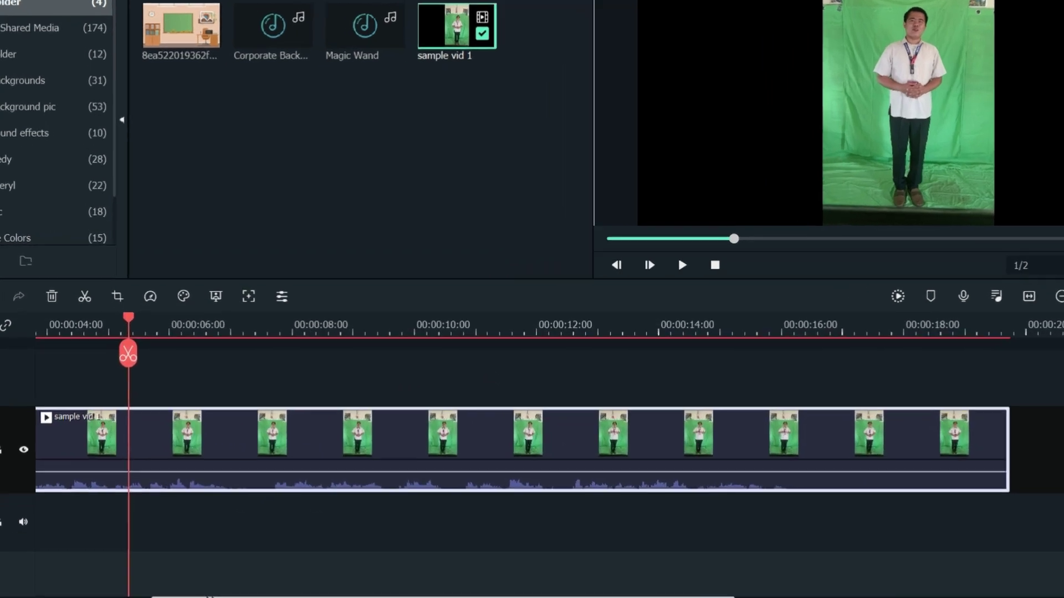
left_click_drag(217, 594, 86, 593)
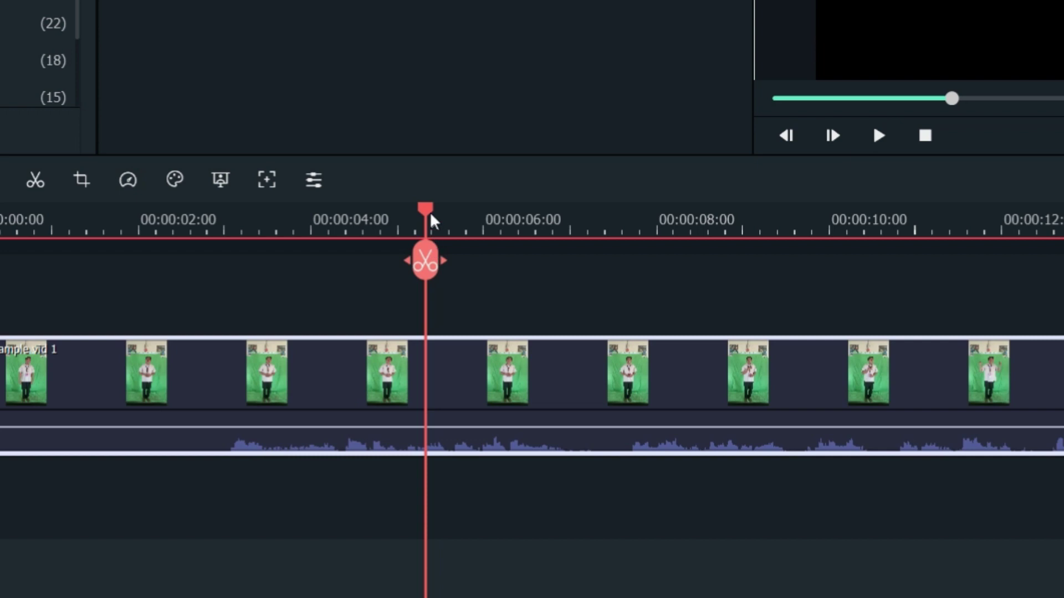
left_click_drag(426, 216, 183, 235)
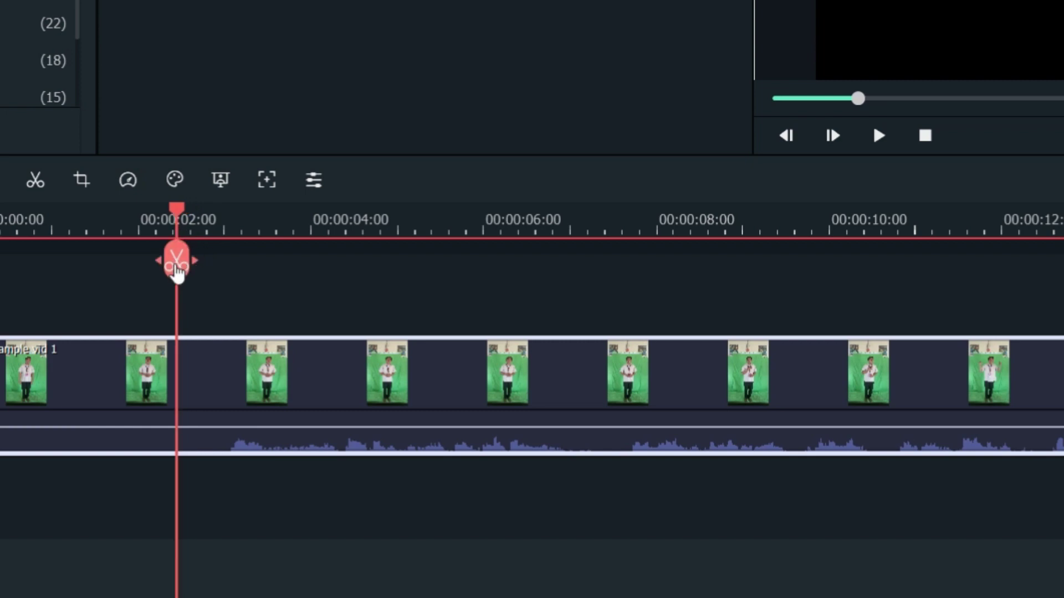
left_click(176, 269)
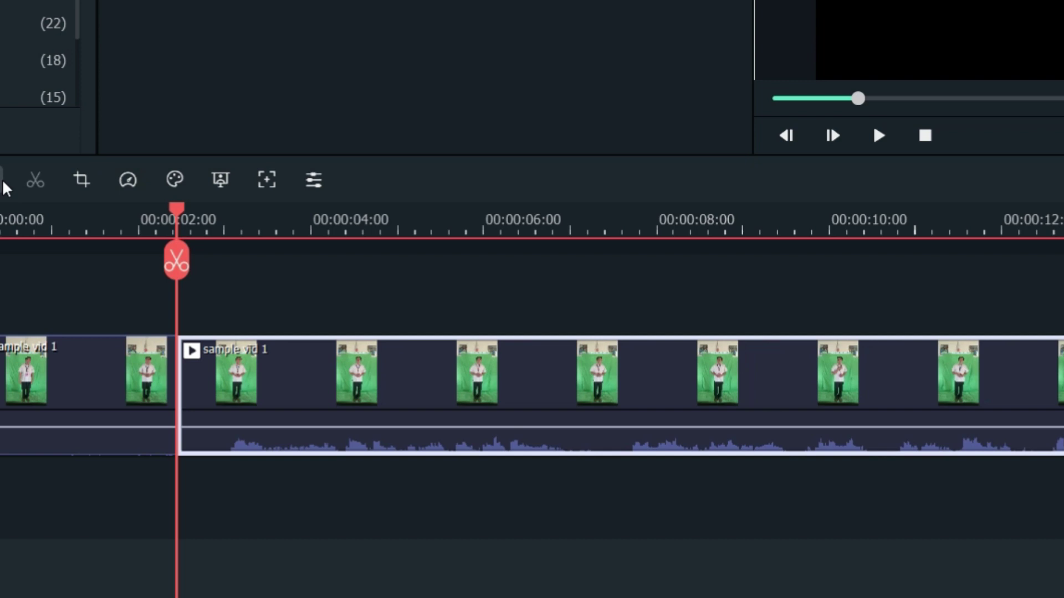
left_click(144, 388)
left_click(291, 394)
left_click(102, 395)
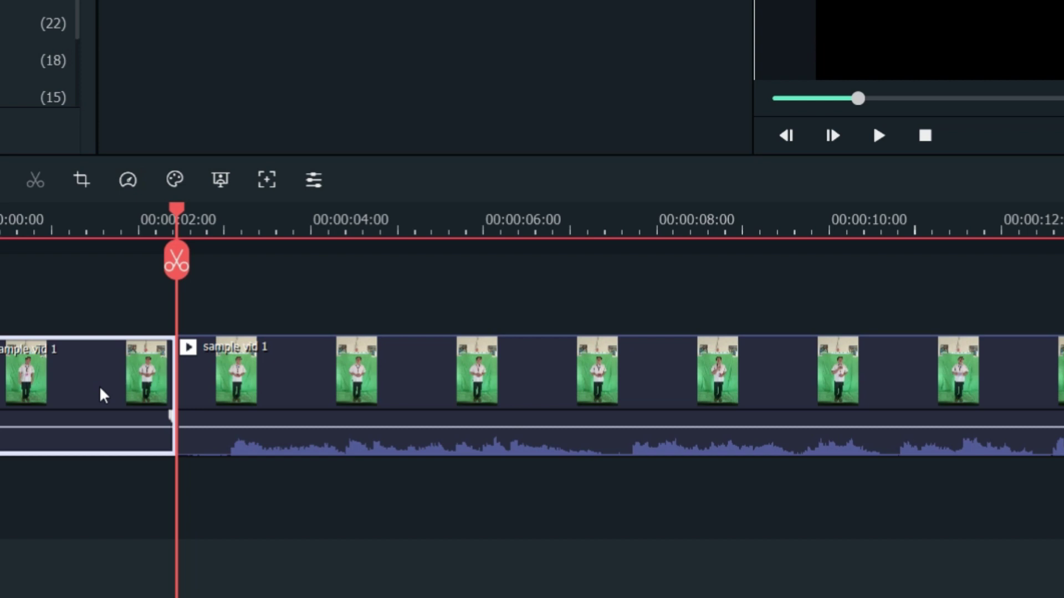
key("Delete")
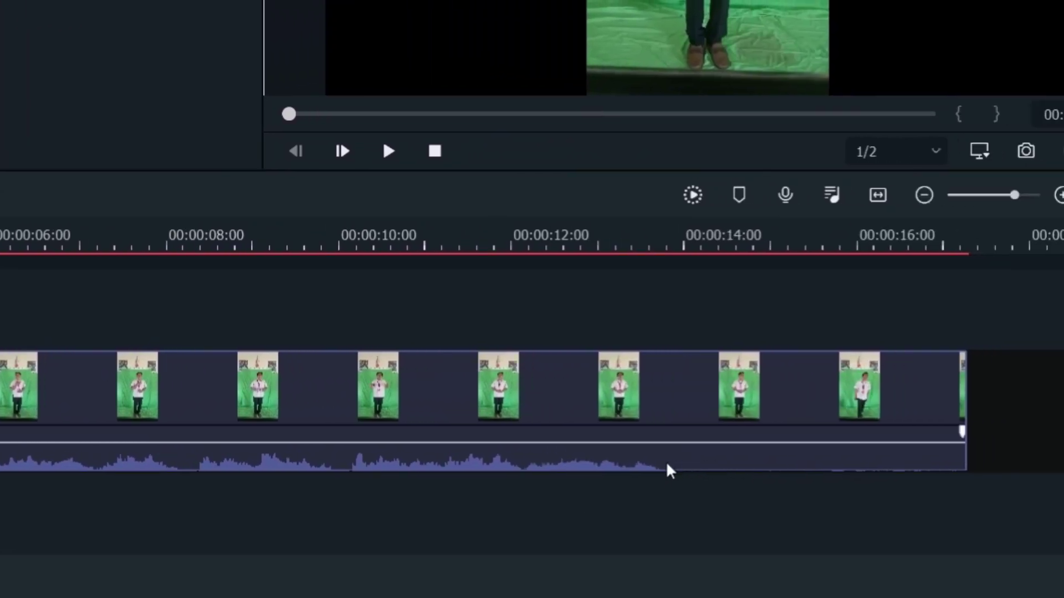
Step: Trim the silent end of sample vid 1 so the clip ends at about 14 seconds, just after the speech
left_click(654, 233)
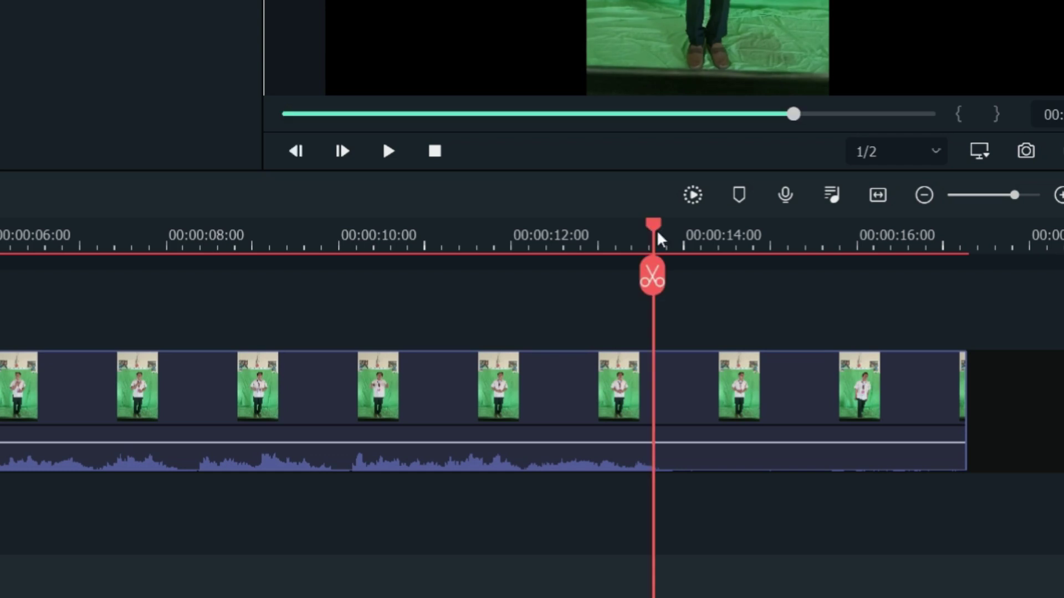
left_click_drag(658, 226, 684, 230)
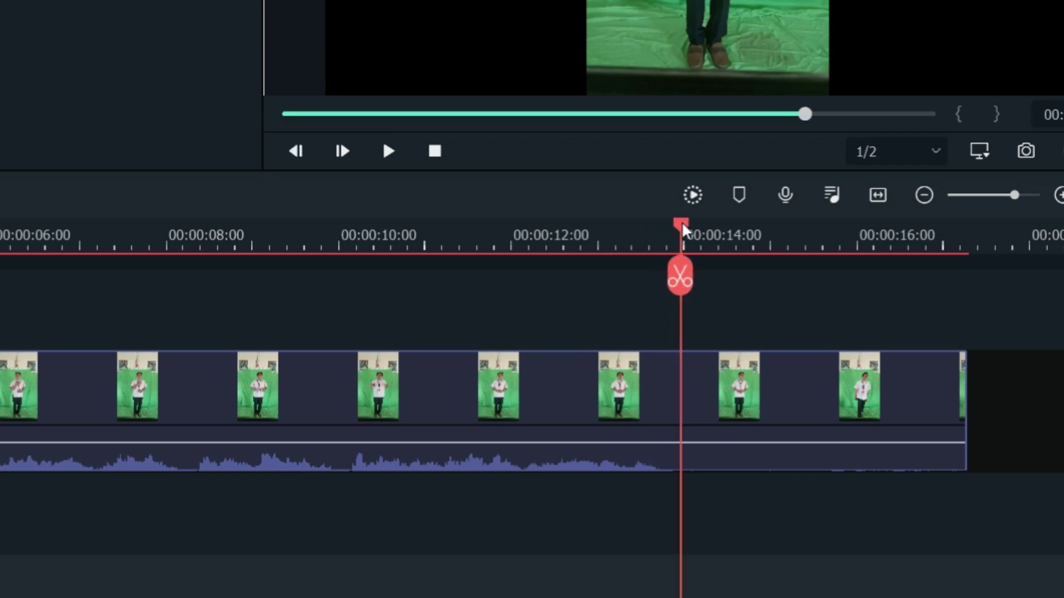
left_click(965, 378)
left_click_drag(941, 377, 702, 378)
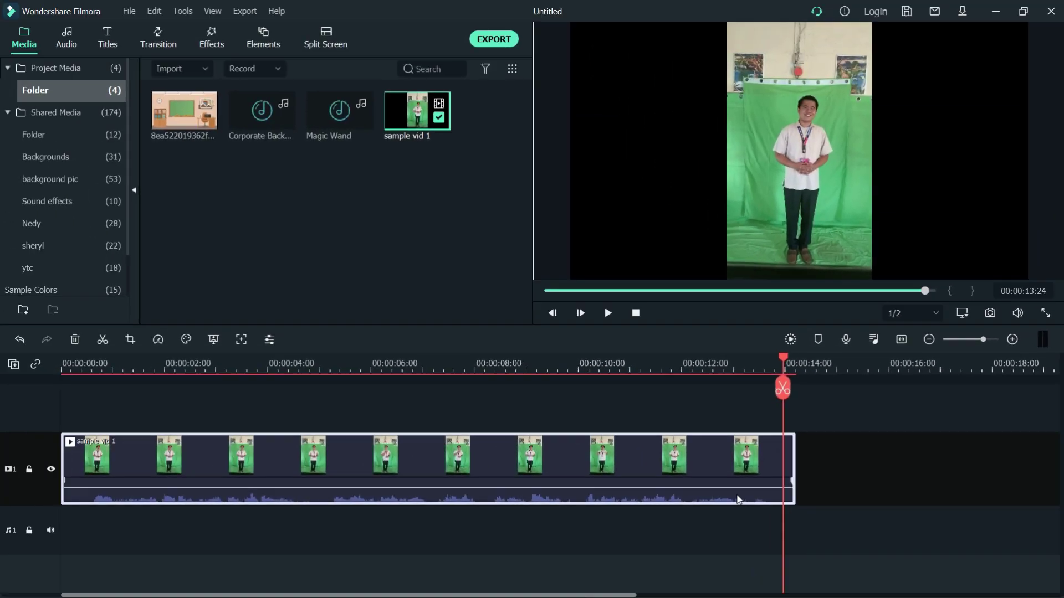
left_click(736, 523)
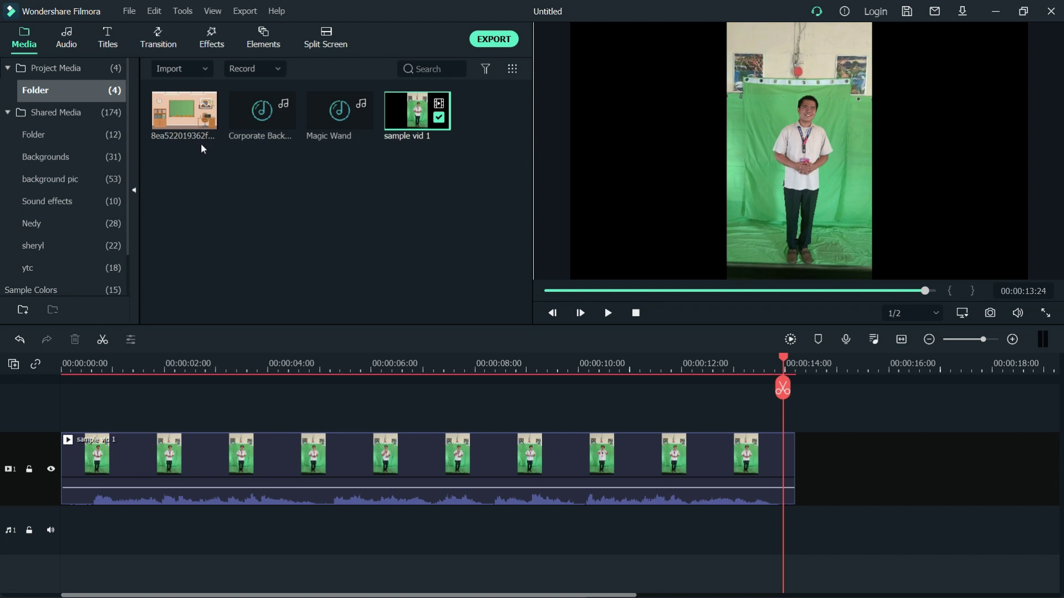
Step: Place the classroom background image at the start of a new video track above sample vid 1
left_click(177, 118)
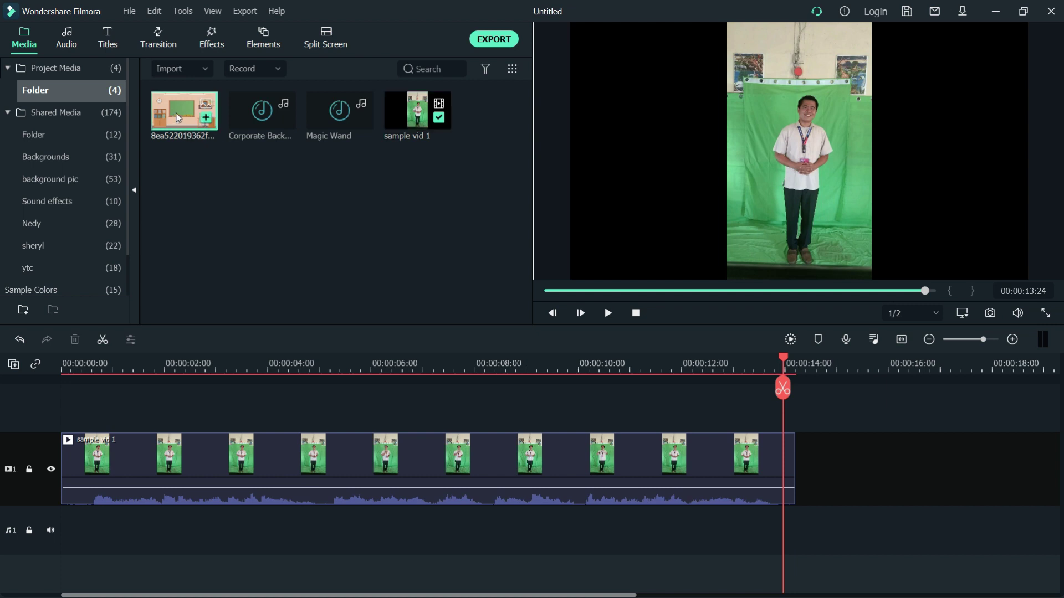
left_click_drag(192, 111, 43, 404)
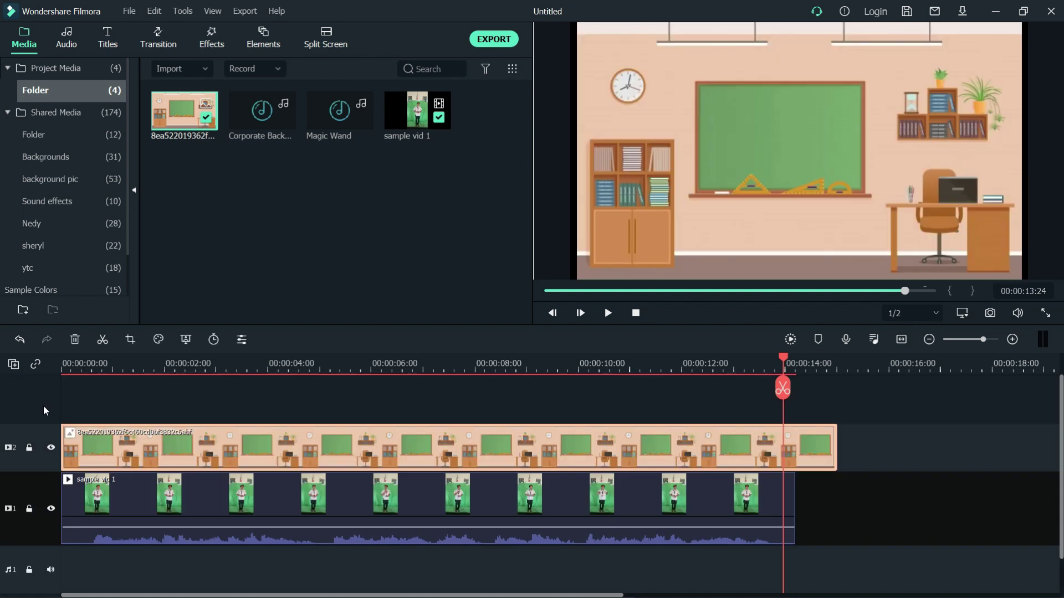
Step: Split the classroom background at the end of sample vid 1, about 00:00:14:04, and delete the excess part after the cut
left_click_drag(783, 360, 796, 362)
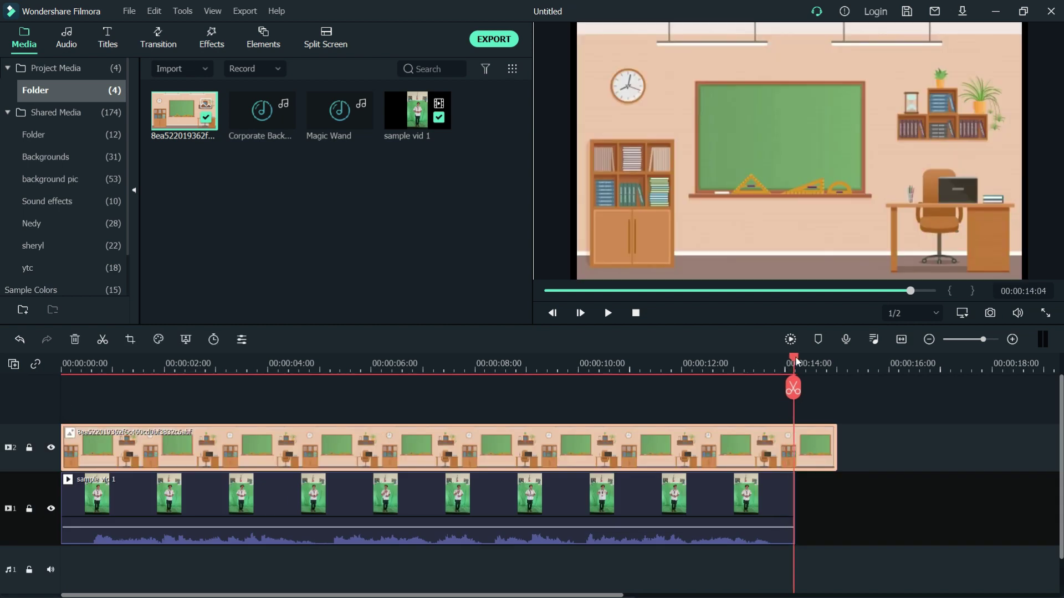
left_click(796, 395)
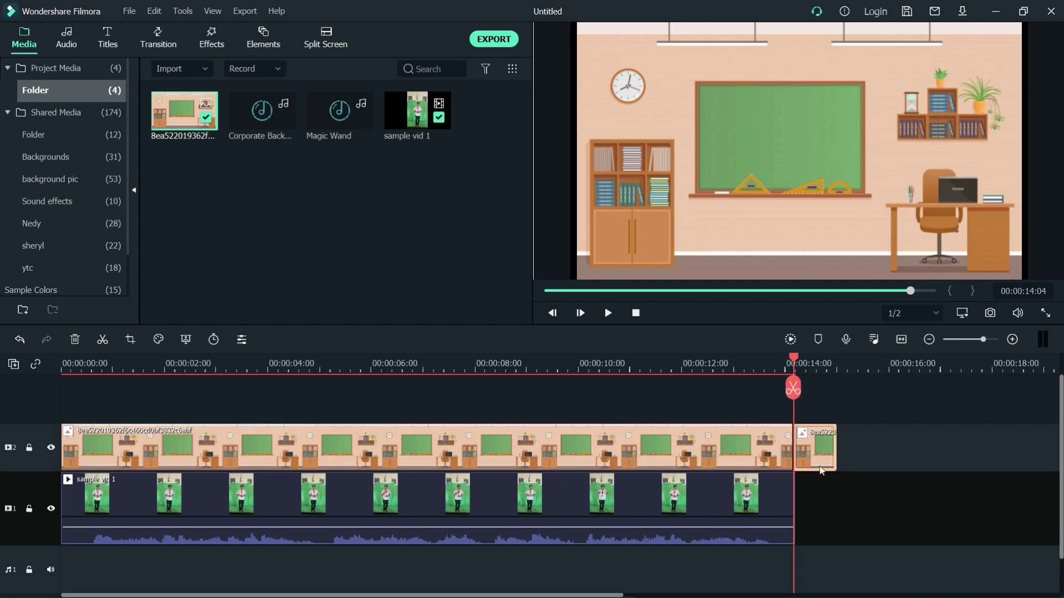
key("Delete")
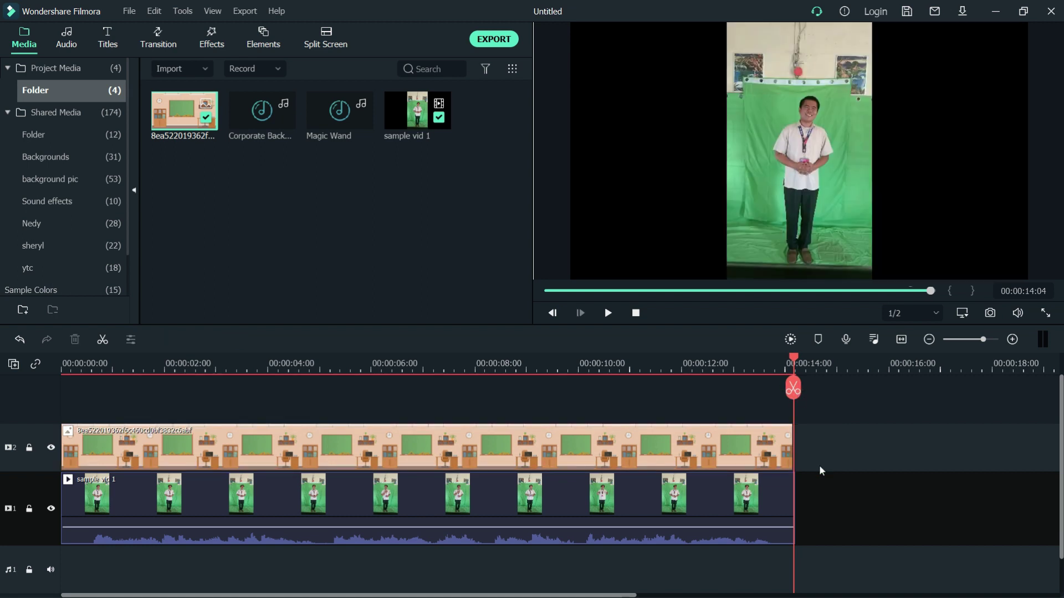
Step: Move sample vid 1 onto a new track above the classroom background and extend the background's end to match the clip's end
left_click(722, 367)
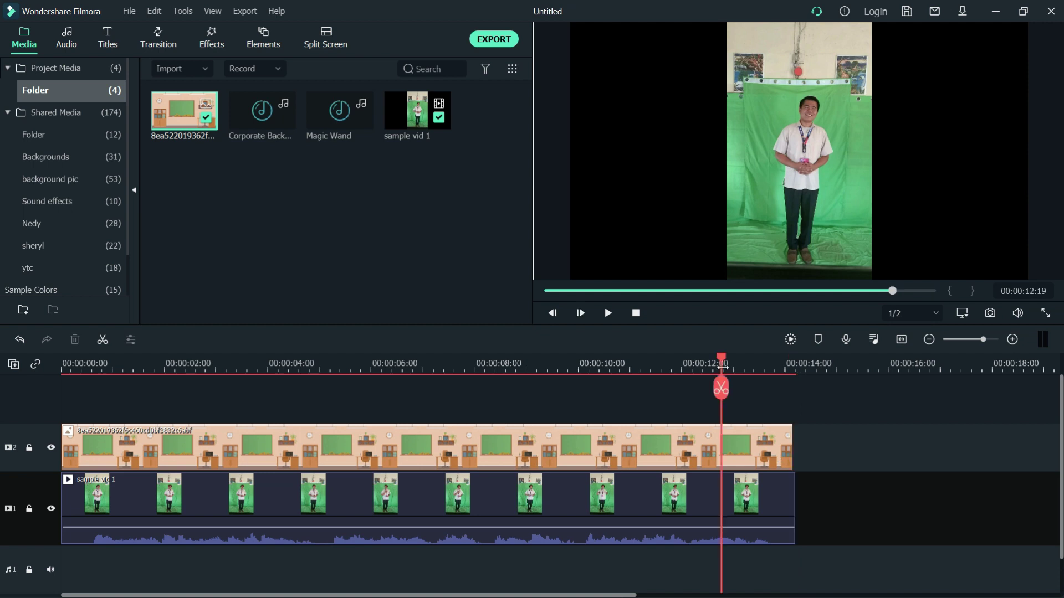
left_click(700, 492)
left_click_drag(641, 497, 601, 397)
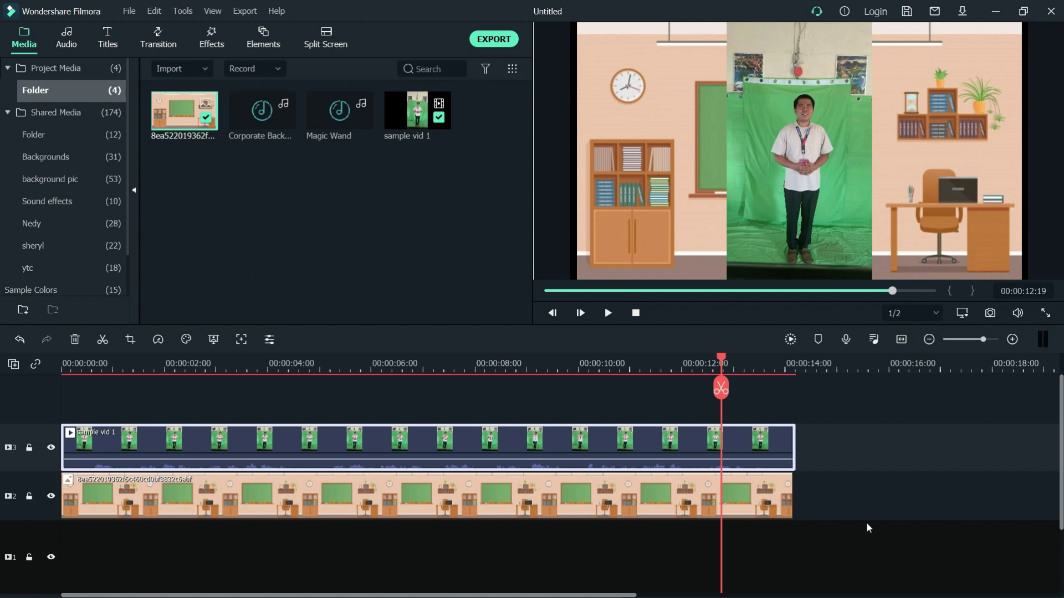
left_click(777, 494)
left_click_drag(792, 491, 793, 490)
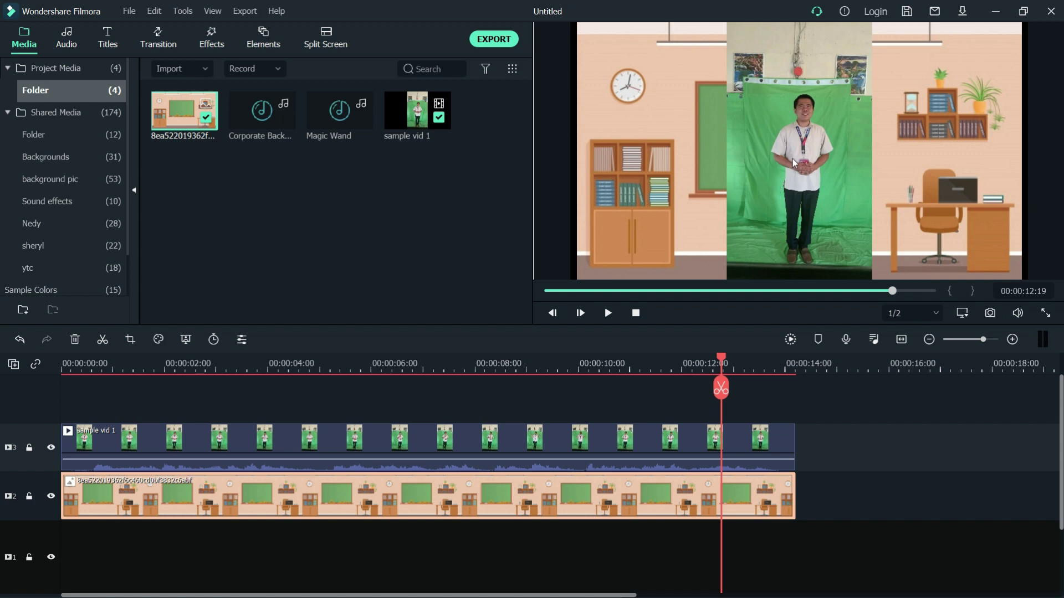
Step: Crop sample vid 1 with a Custom ratio to about 695 x 1139, keeping only the presenter against the green cloth
left_click(563, 428)
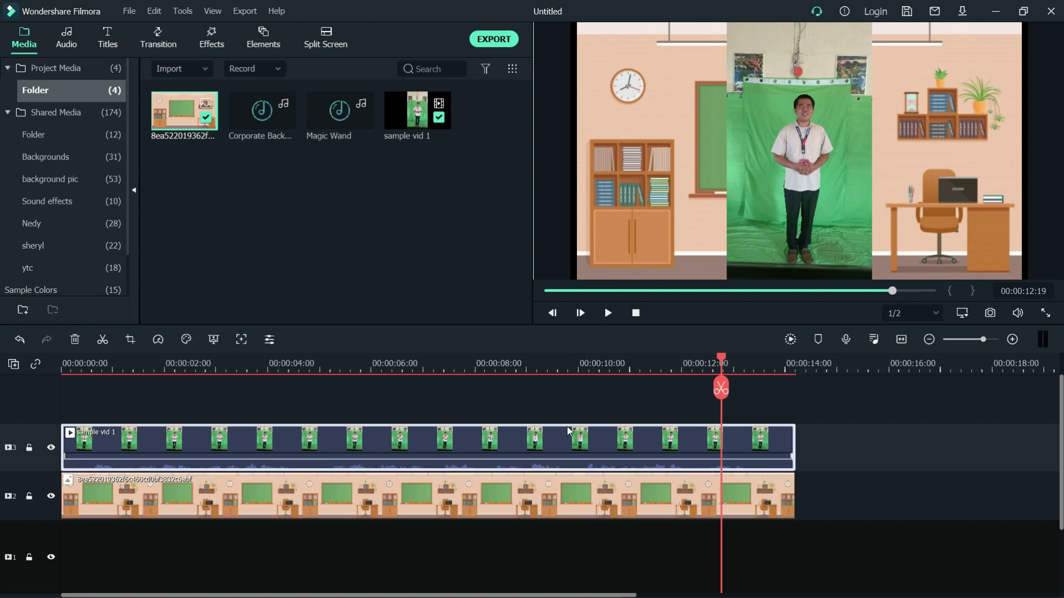
left_click(130, 340)
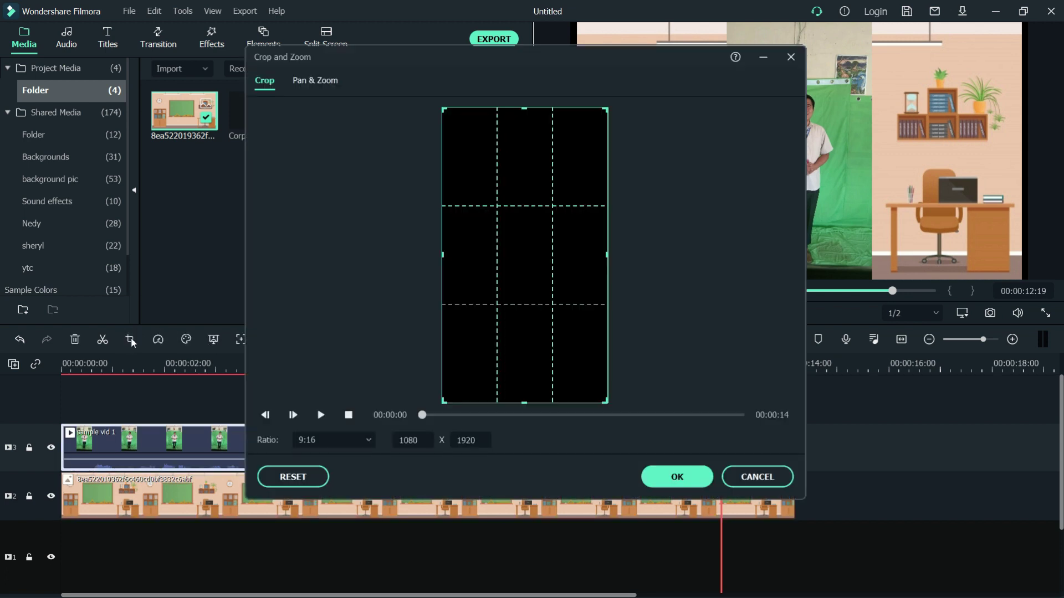
left_click(353, 440)
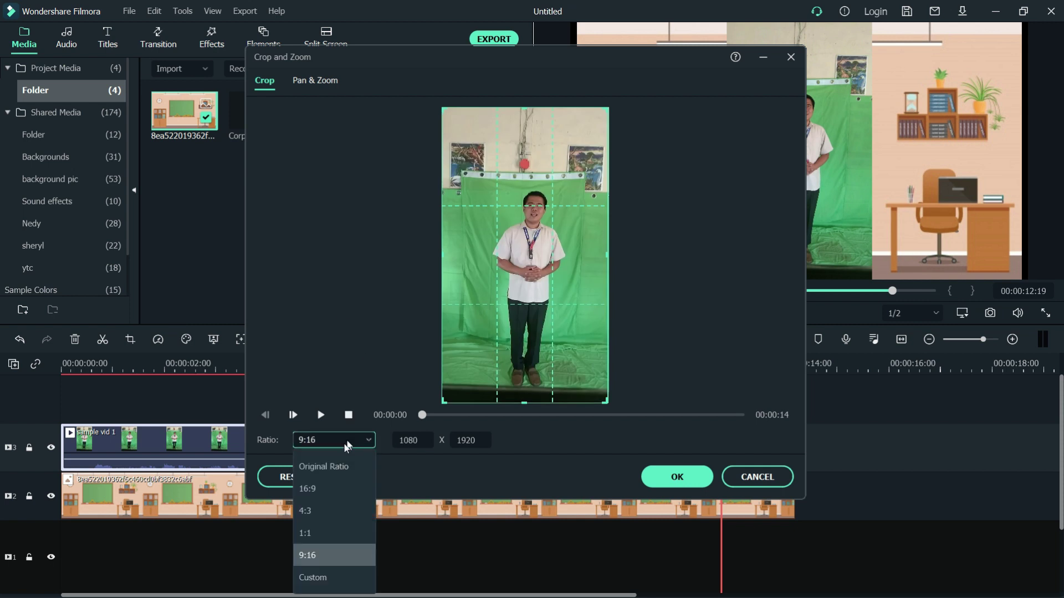
left_click(331, 575)
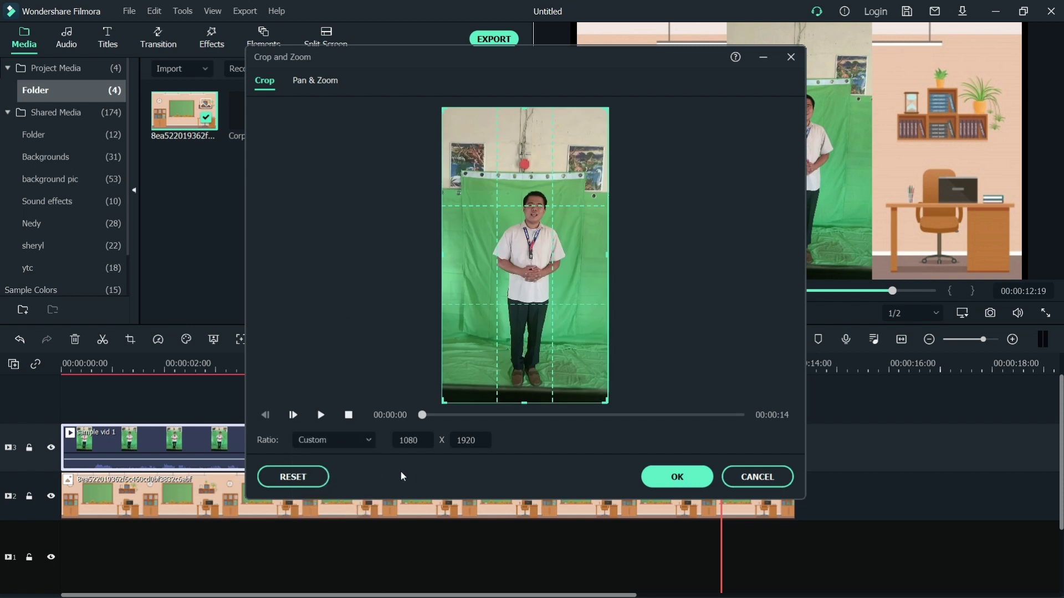
left_click_drag(446, 109, 473, 187)
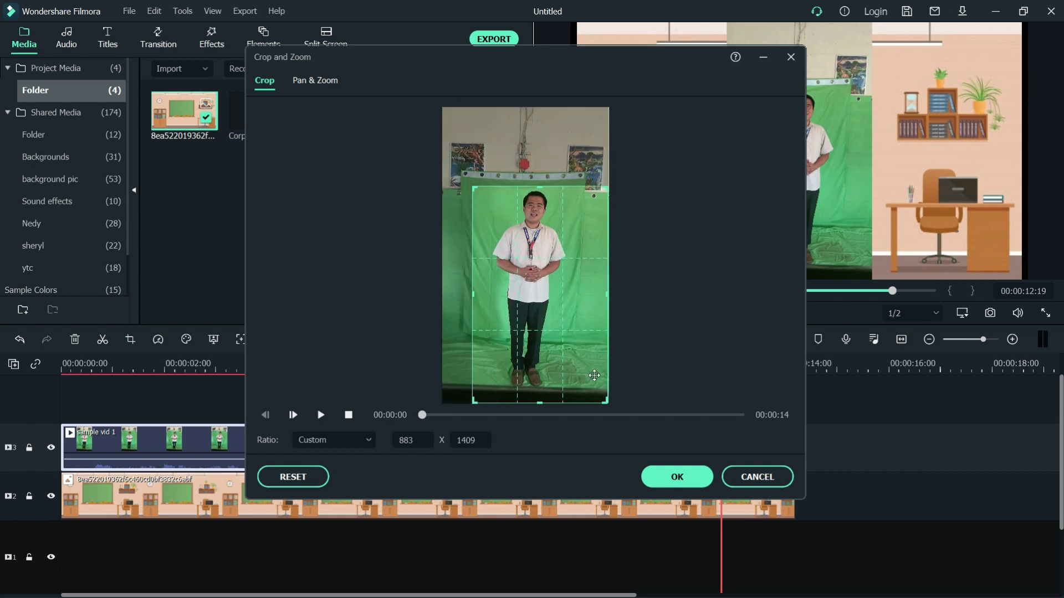
left_click_drag(607, 401, 577, 360)
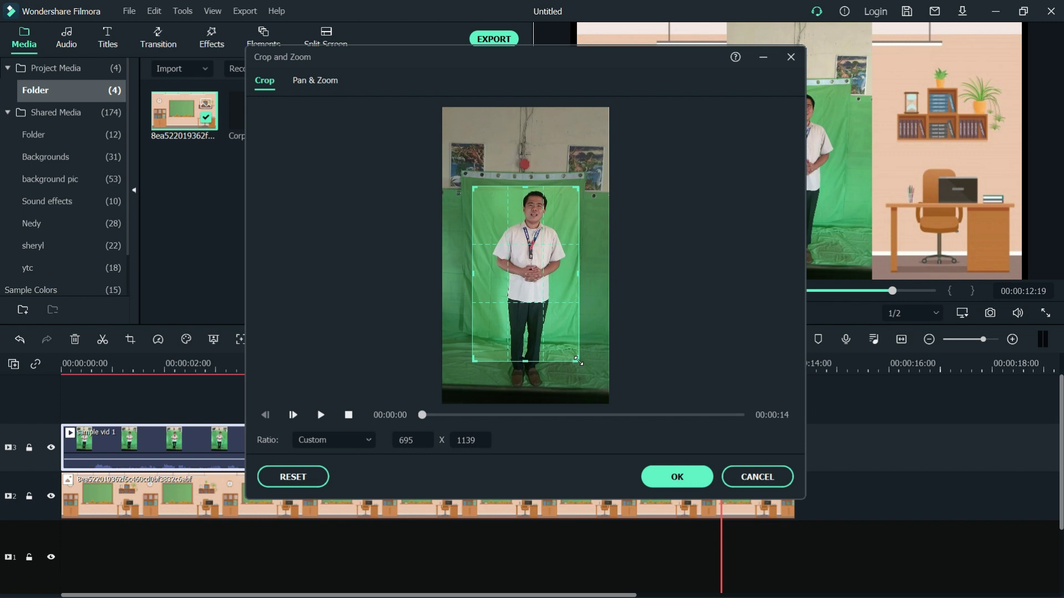
left_click(668, 475)
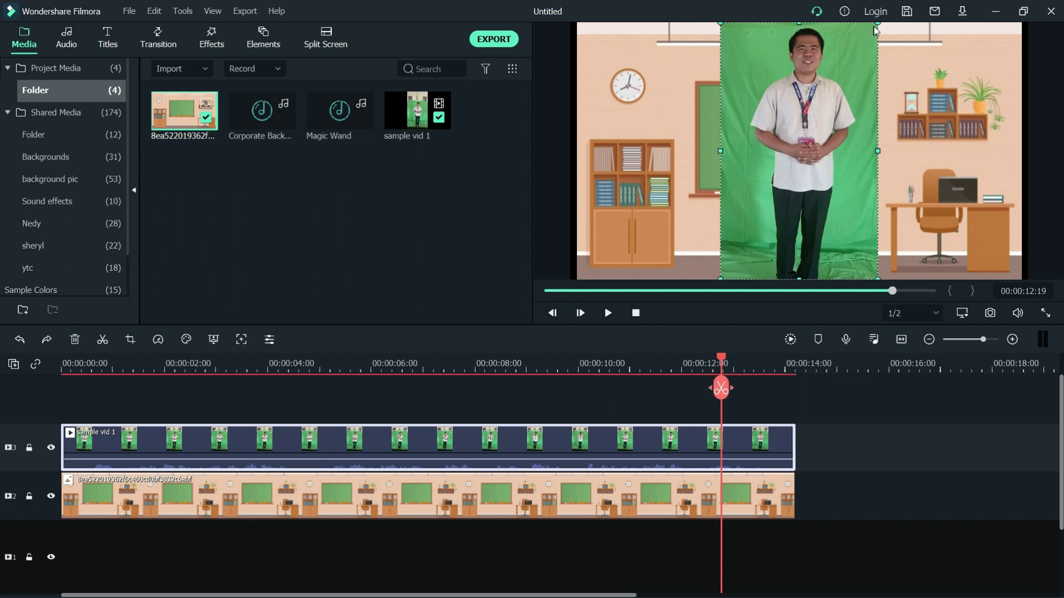
Step: Scale the cropped clip down slightly in the preview and move it left so the presenter stands beside the chalkboard
left_click_drag(870, 32, 854, 100)
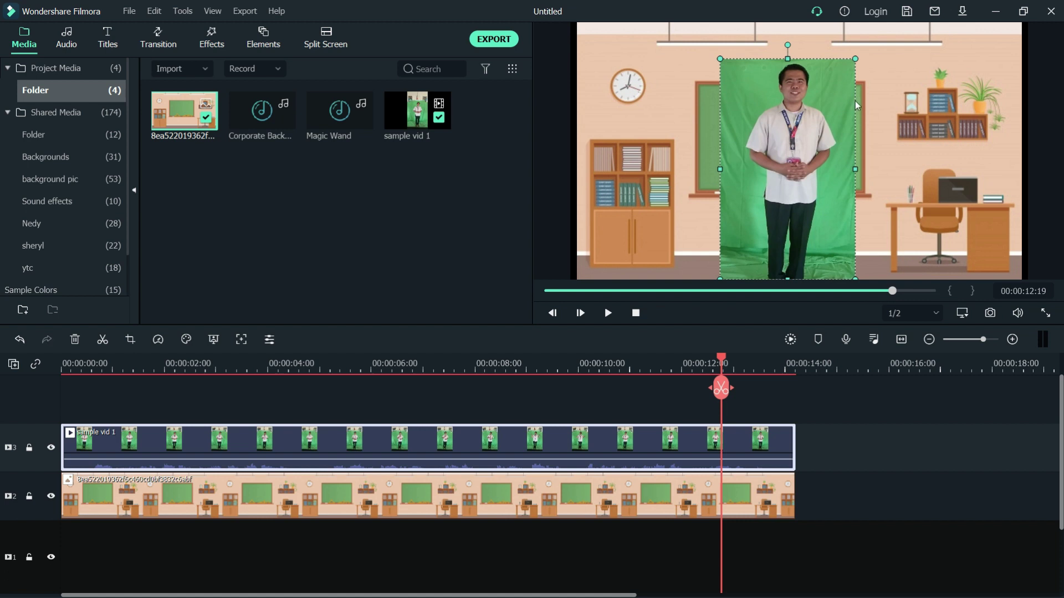
left_click_drag(820, 138, 763, 137)
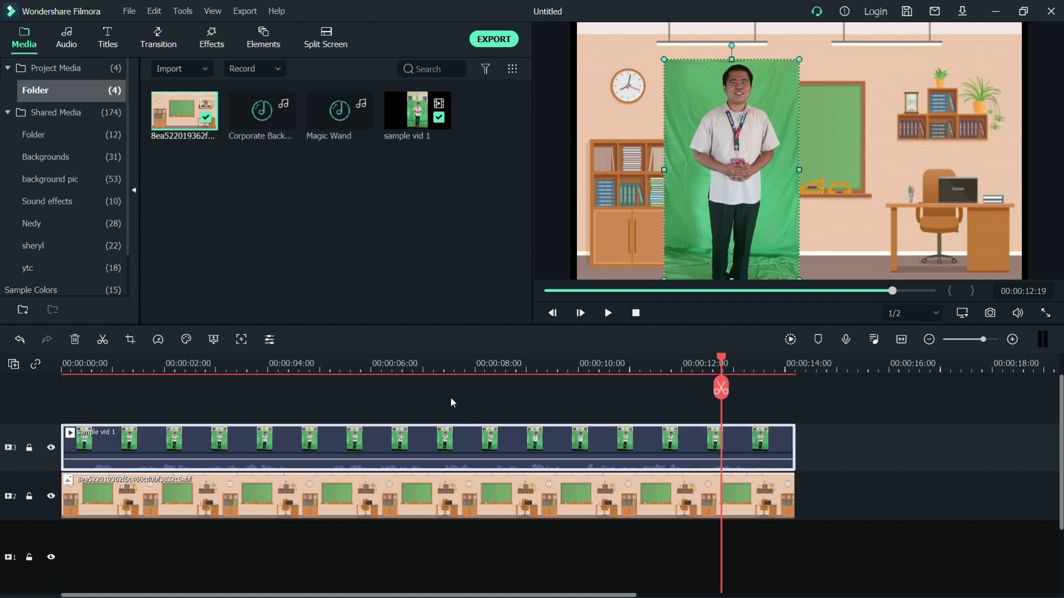
Step: Key out the green backdrop of sample vid 1 with Chroma Key, sampling the cloth's green, with tolerance 54 and offset raised above 61
left_click(217, 341)
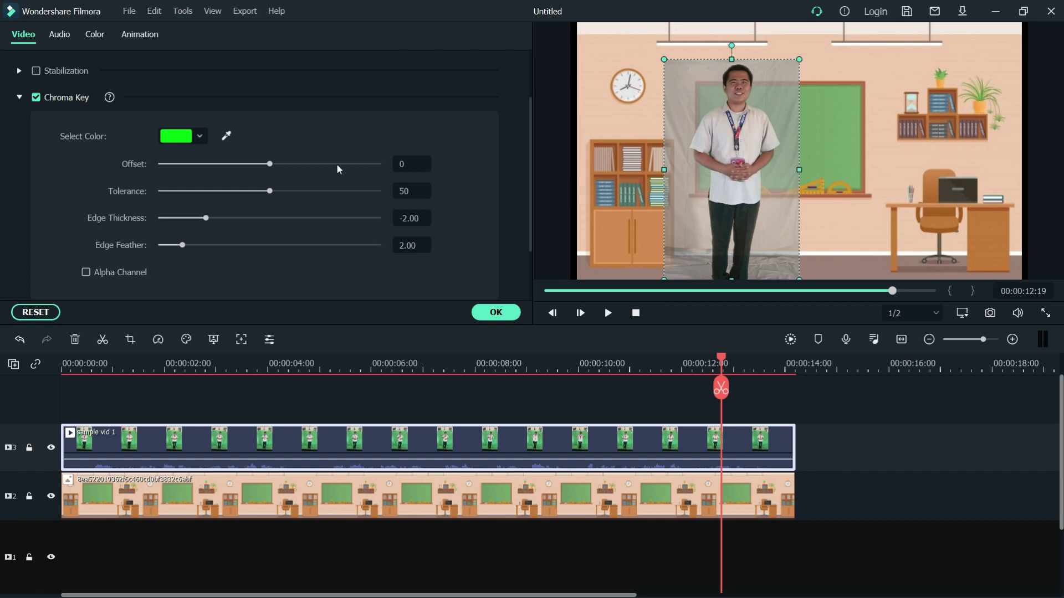
left_click(227, 136)
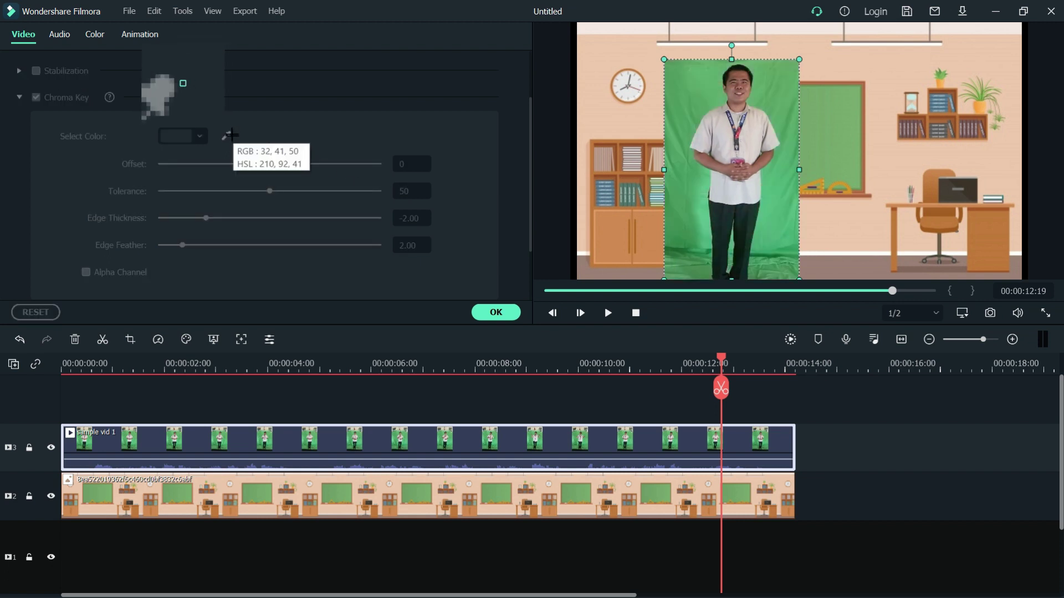
left_click(686, 182)
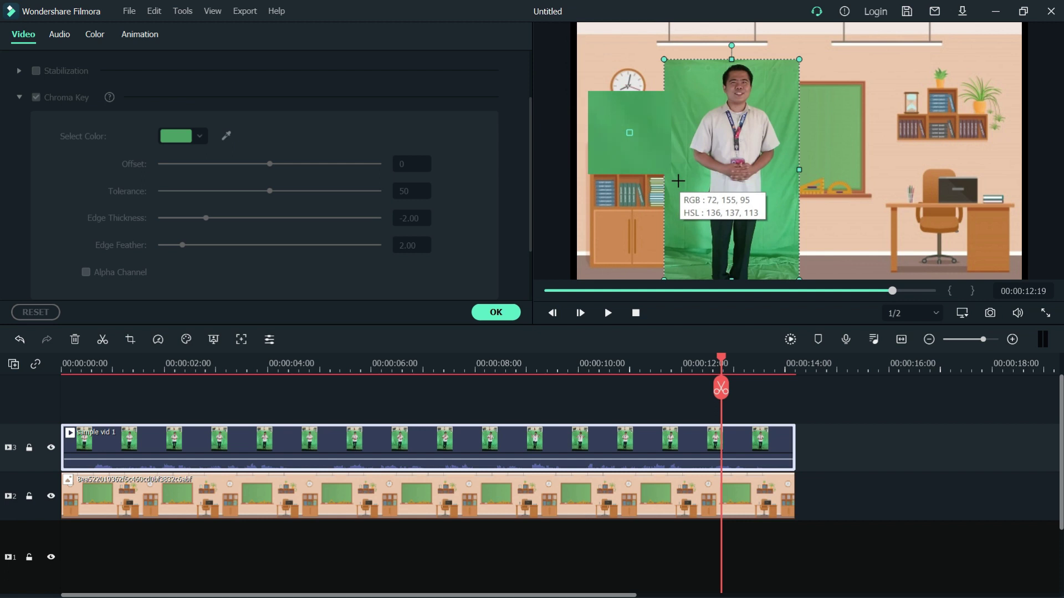
left_click(678, 181)
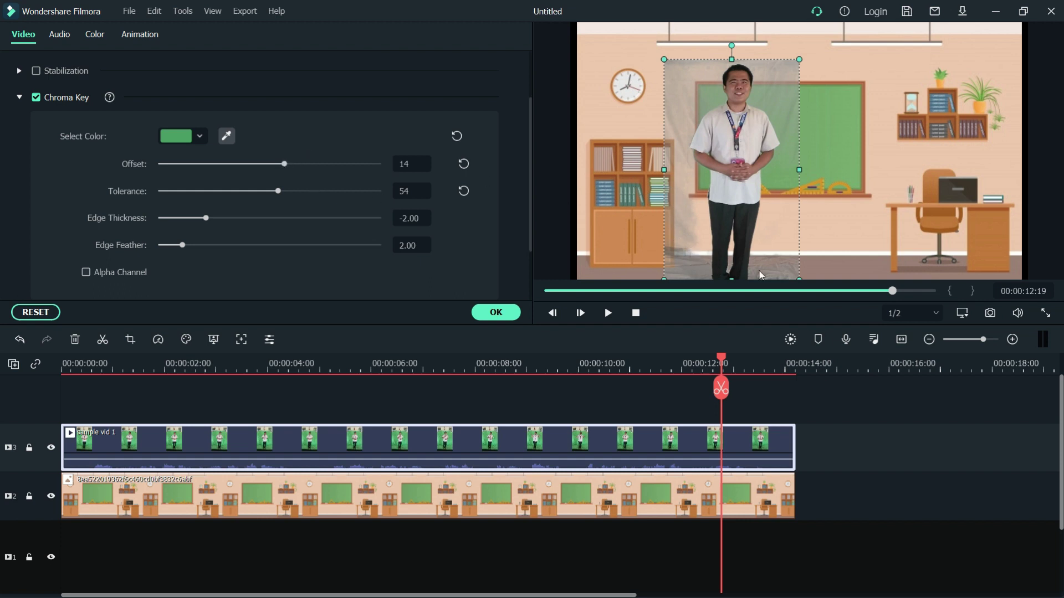
left_click_drag(288, 167, 336, 170)
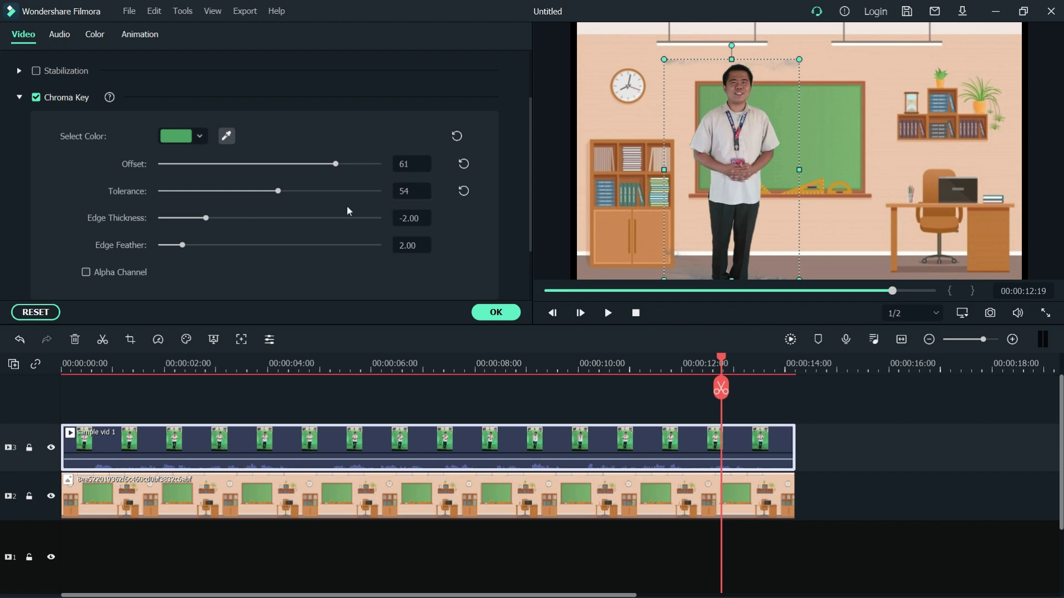
left_click_drag(336, 165, 345, 164)
left_click(508, 312)
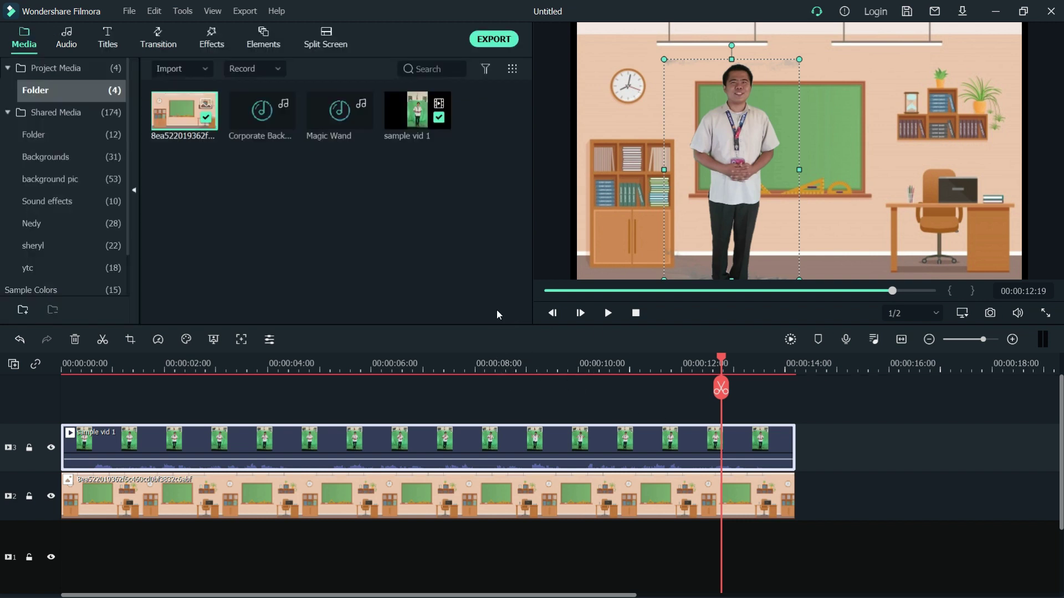
Step: Browse the included title categories and add Title 7 on a new track above sample vid 1, starting at about one second
left_click(110, 37)
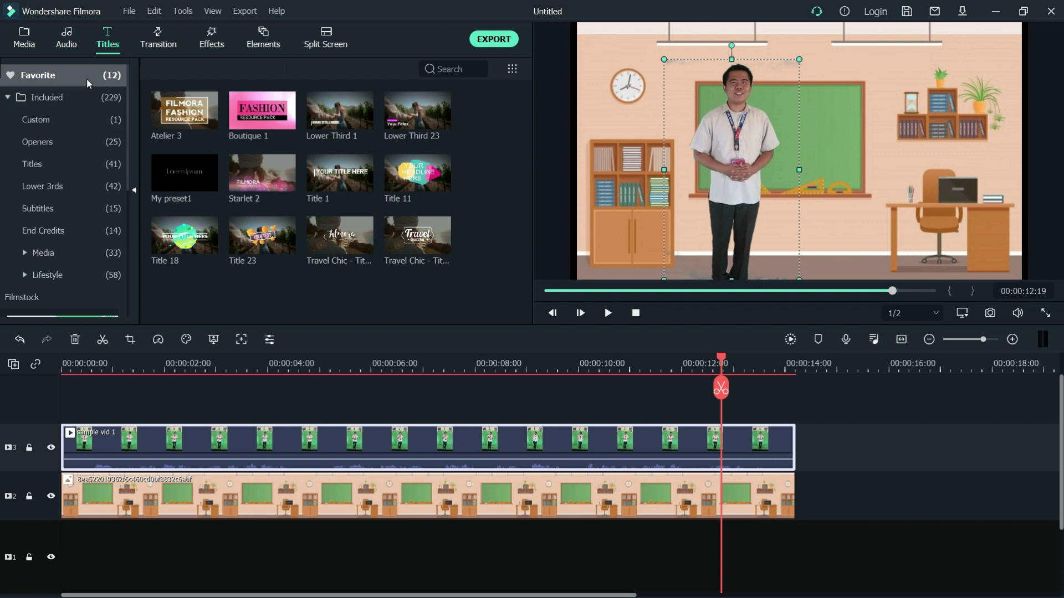
left_click(70, 118)
left_click(62, 141)
left_click(62, 162)
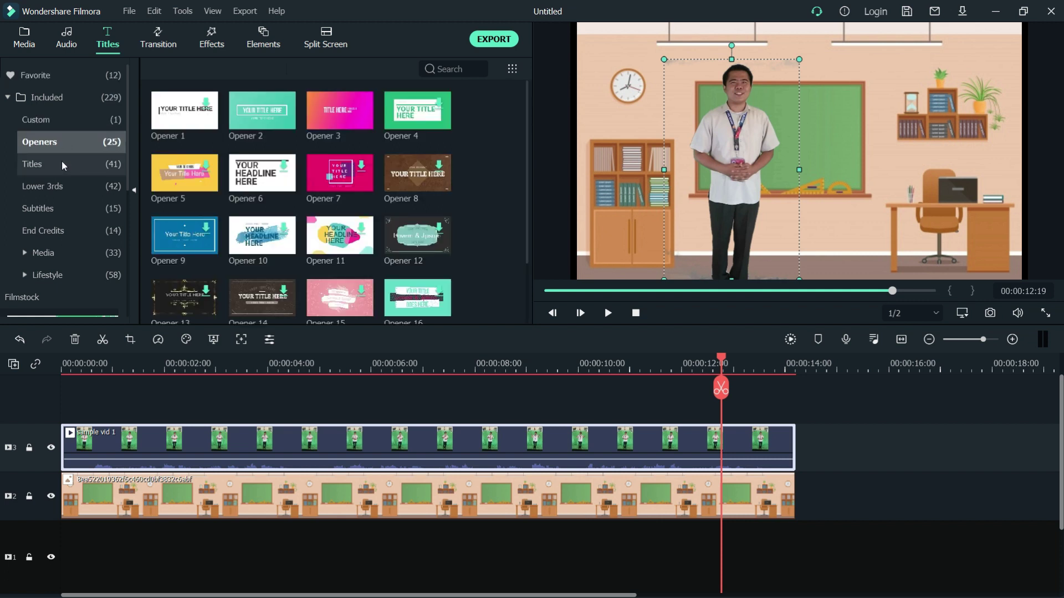
left_click(66, 187)
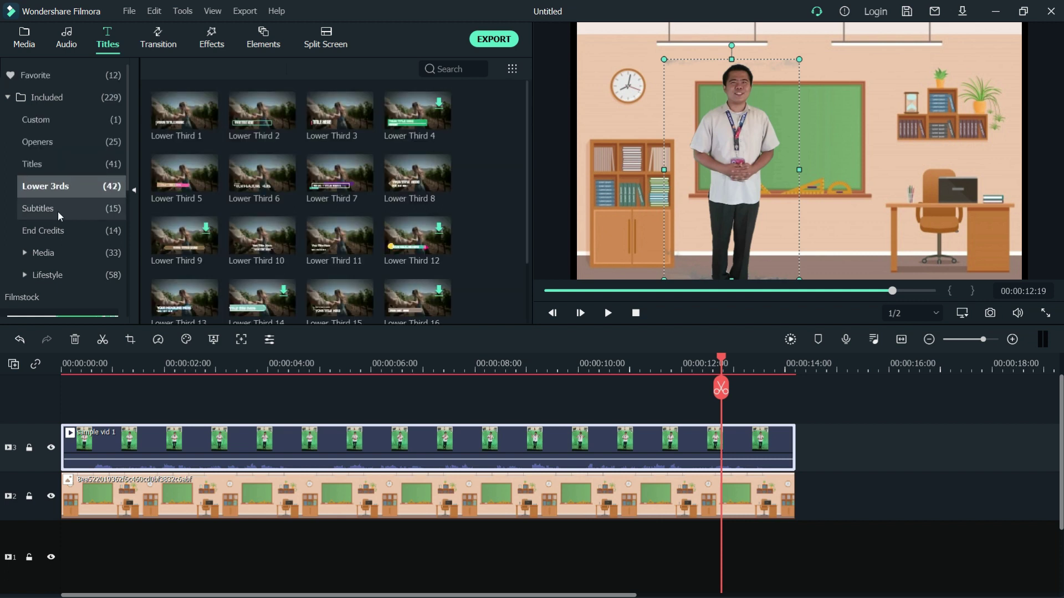
left_click(57, 212)
left_click(62, 231)
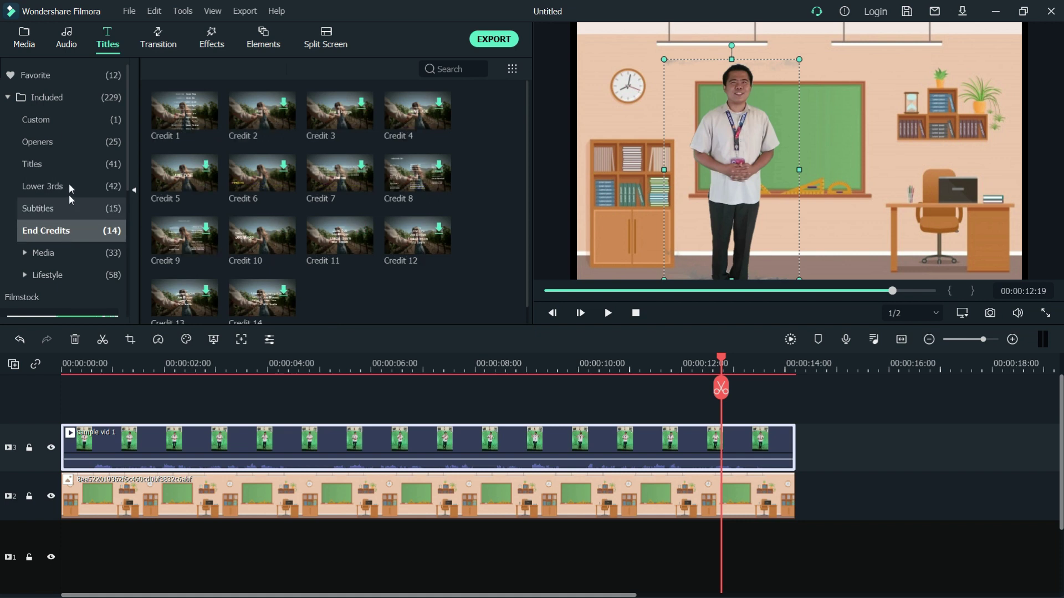
left_click(64, 162)
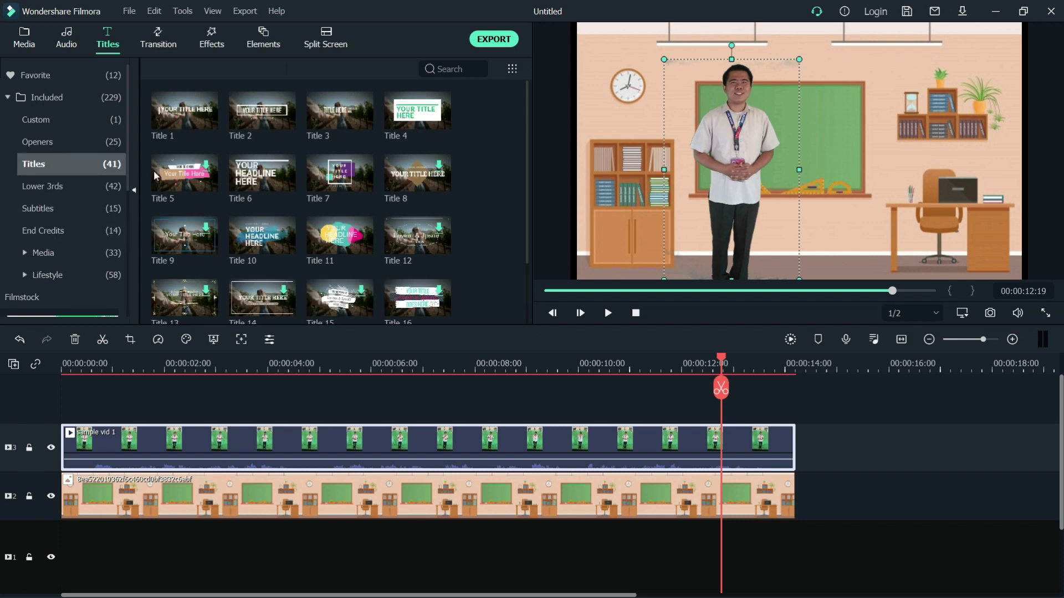
left_click_drag(335, 179, 95, 403)
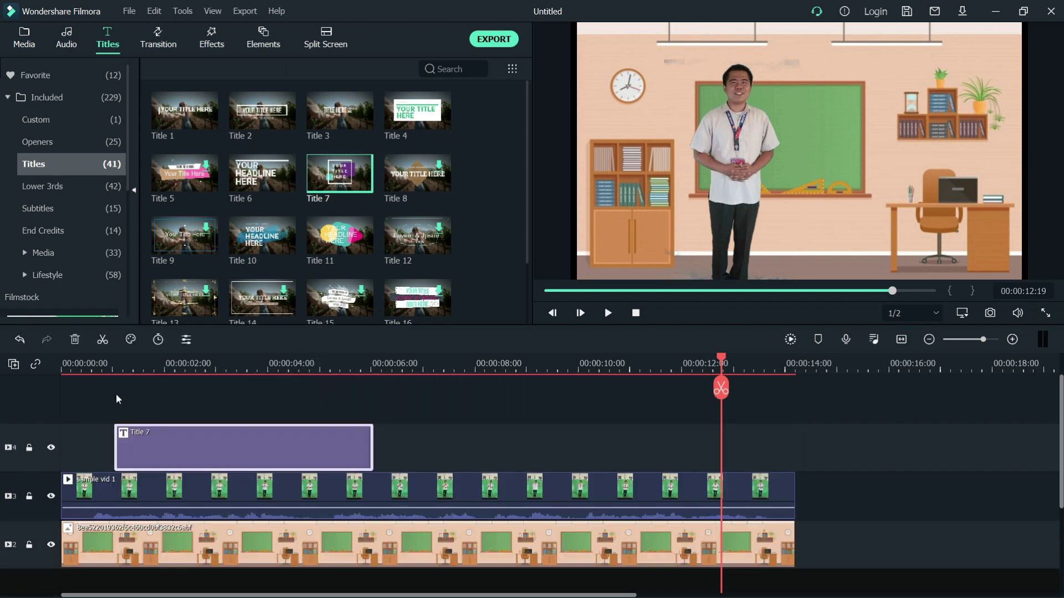
Step: Preview the Title 7 animation over the video between about 00:00:02:04 and 00:00:03:05
left_click(174, 367)
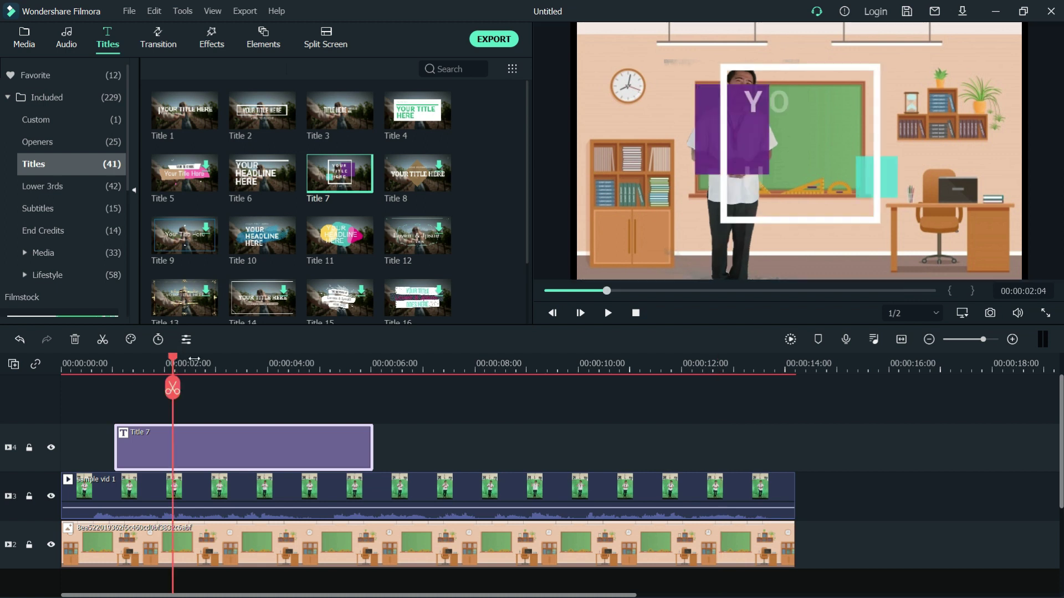
left_click(212, 357)
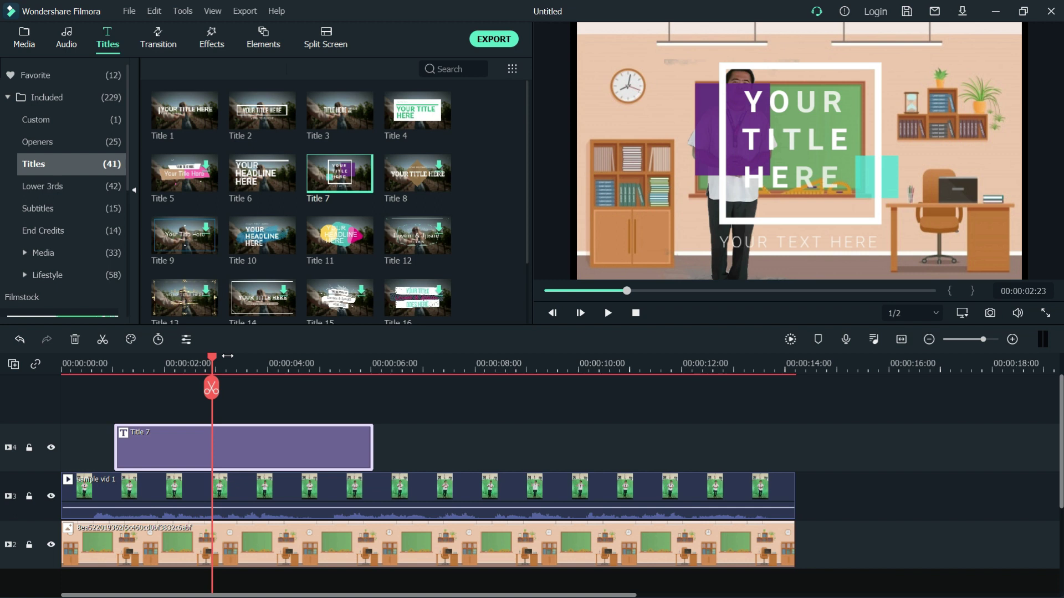
left_click(226, 357)
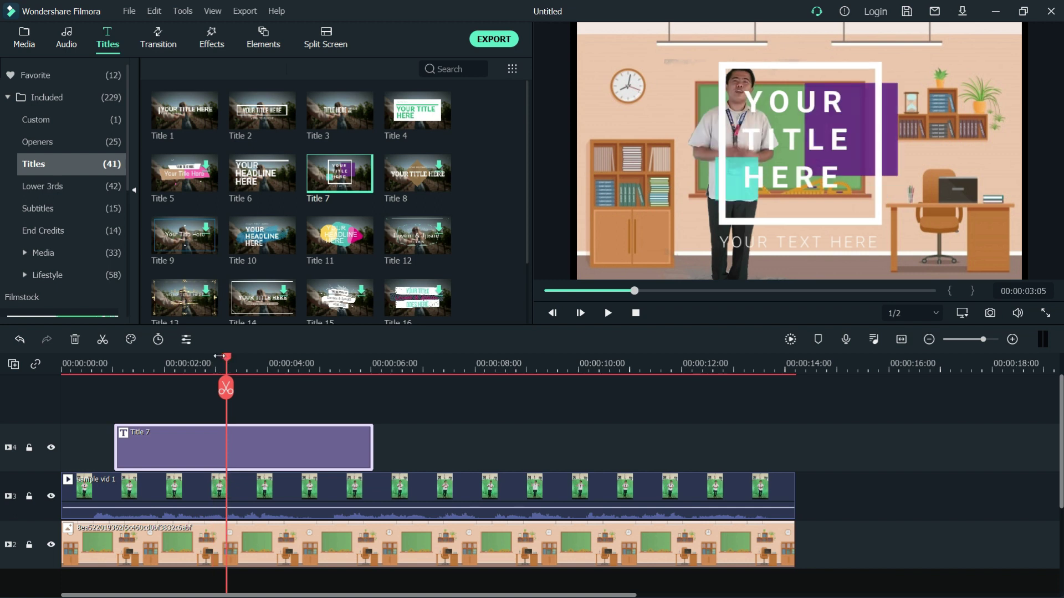
left_click(219, 357)
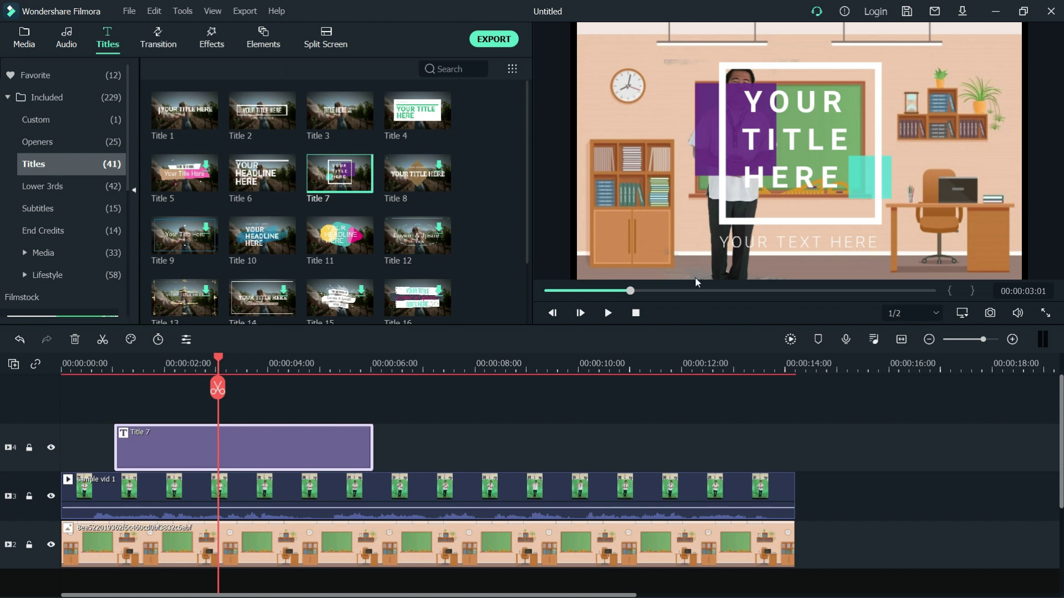
Step: Open Title 7 for editing and examine the font, text colour, spacing and alignment settings of its YOUR TEXT HERE line
double_click(306, 433)
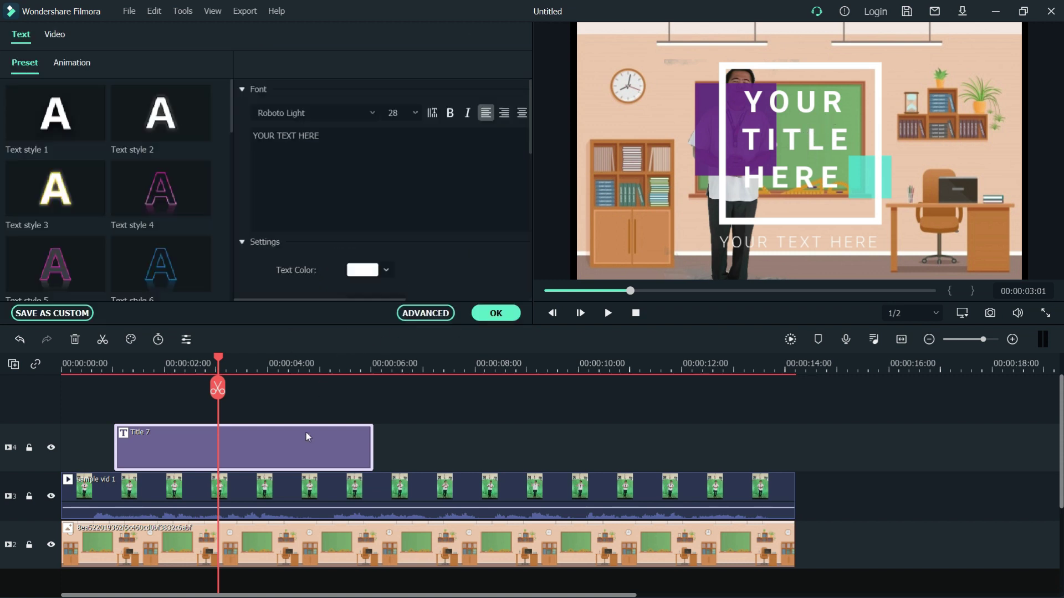
left_click(367, 138)
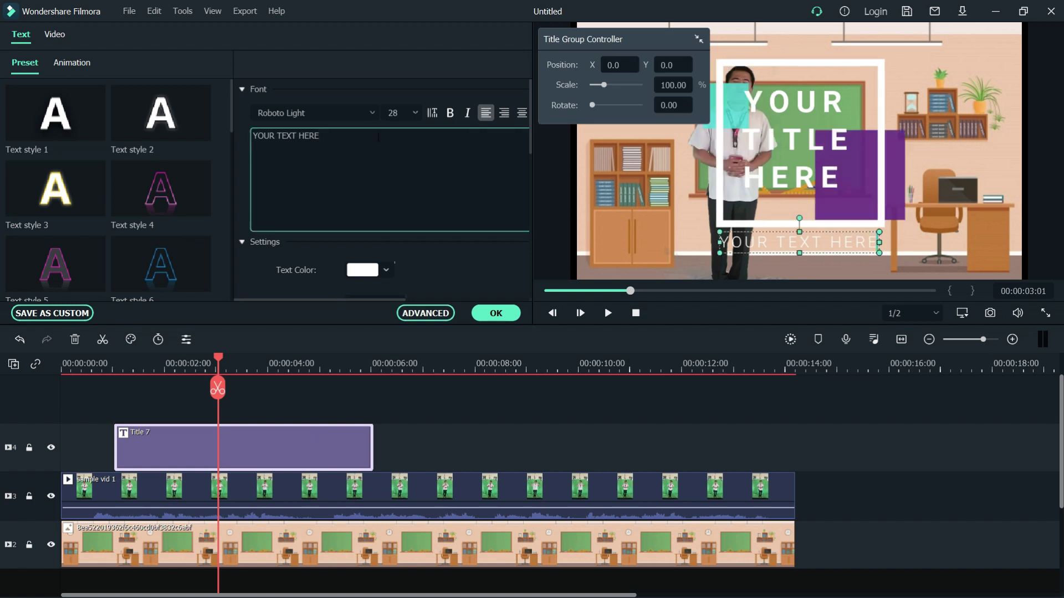
key("ctrl+a")
left_click(383, 113)
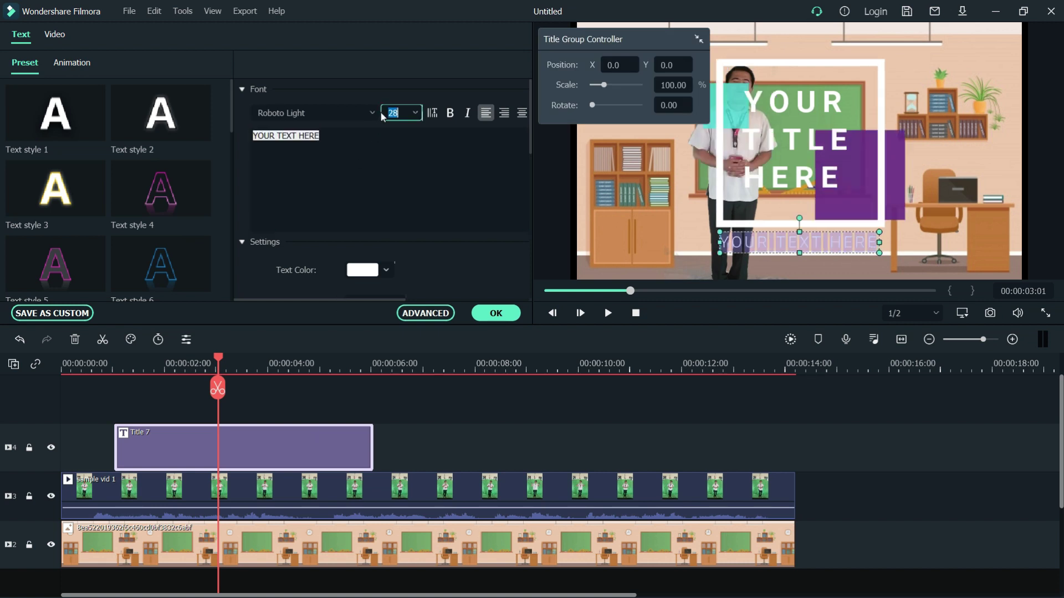
left_click(373, 112)
left_click(373, 112)
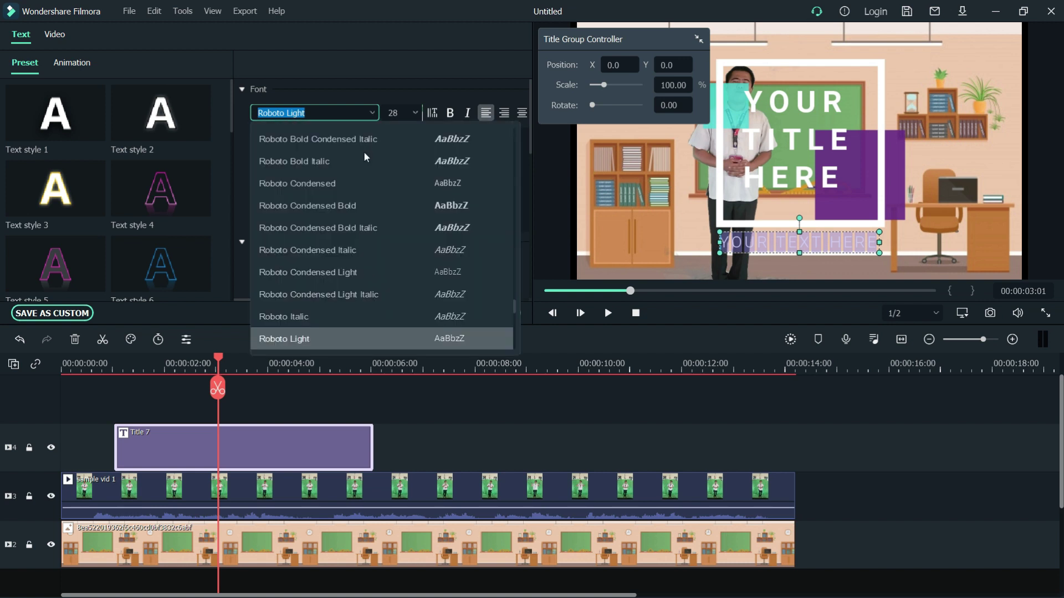
left_click(373, 113)
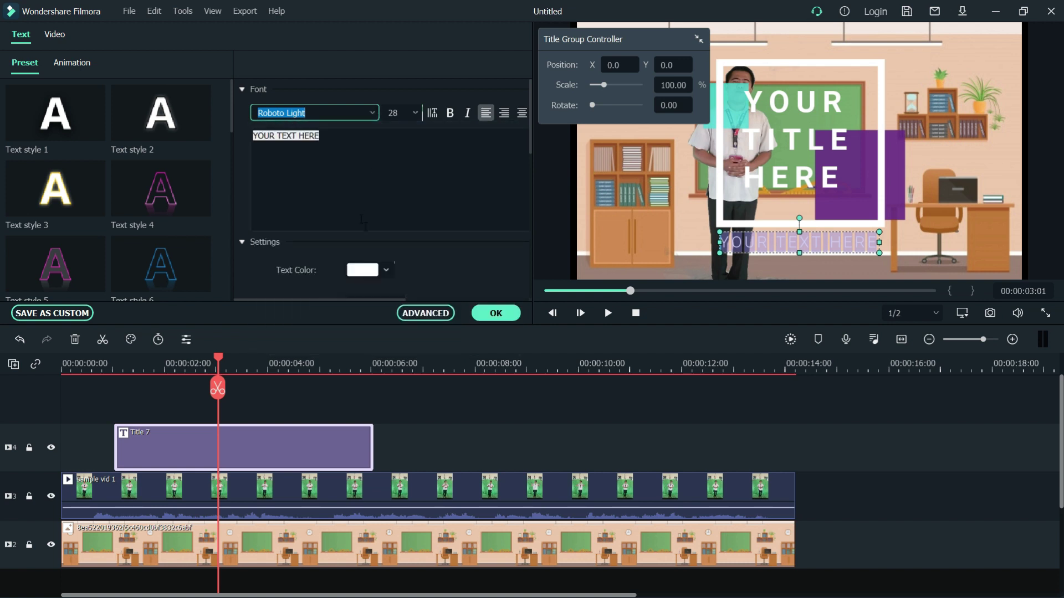
left_click(386, 270)
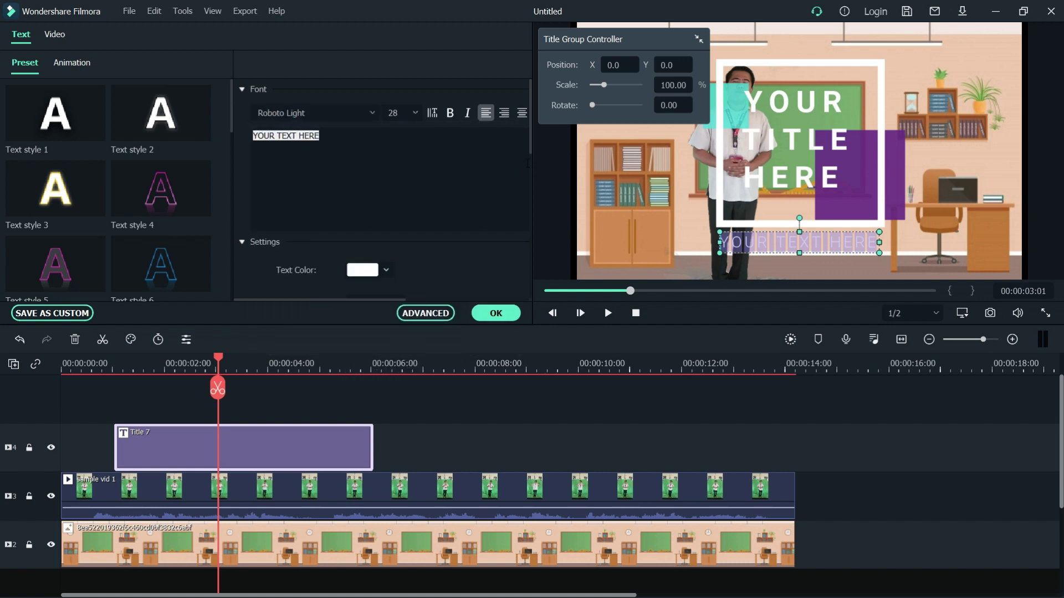
left_click_drag(531, 148, 530, 174)
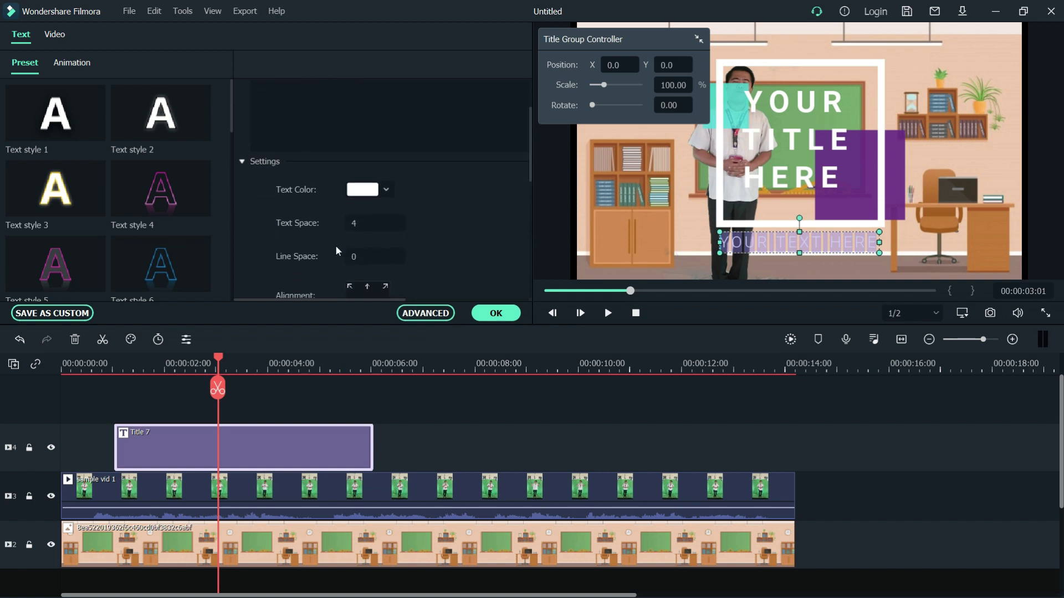
left_click_drag(530, 161, 528, 168)
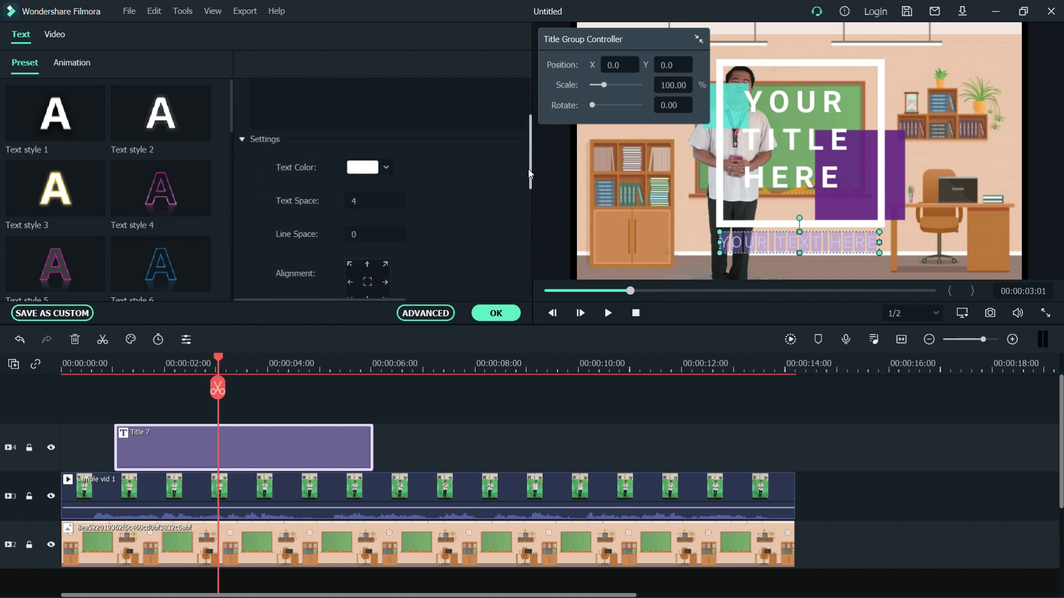
Step: Apply Text style 8 to the word YOUR and Text style 9 to the word TITLE in Title 7
left_click(815, 149)
left_click(820, 101)
left_click_drag(235, 111, 221, 156)
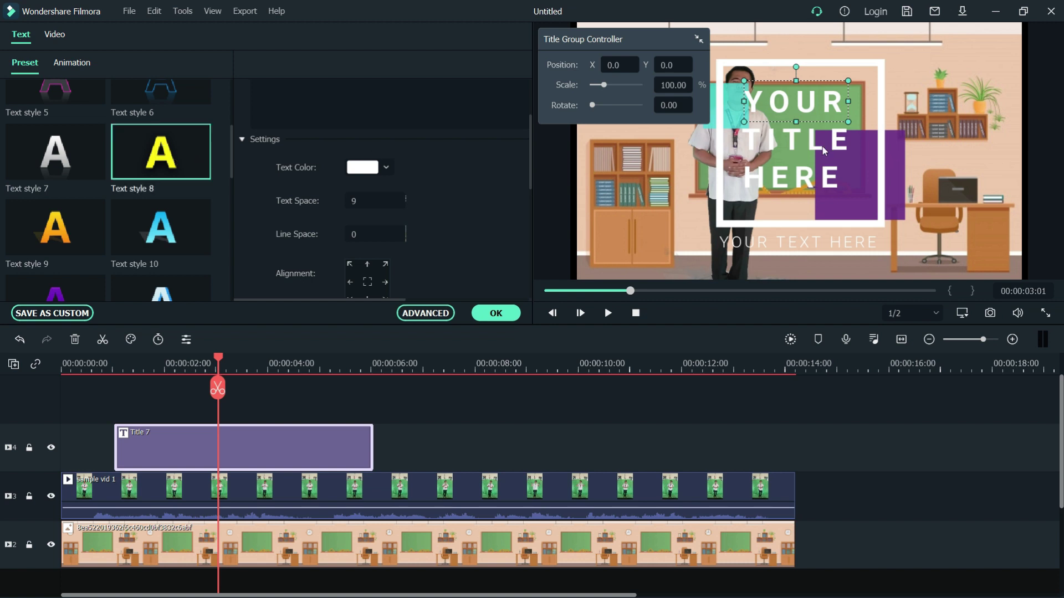
left_click(185, 145)
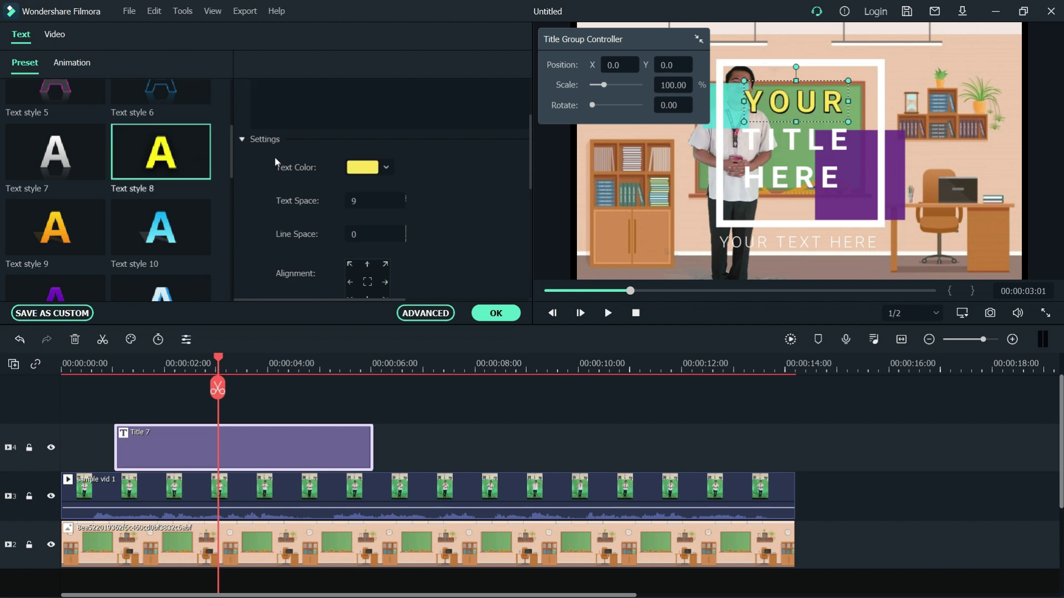
left_click(784, 143)
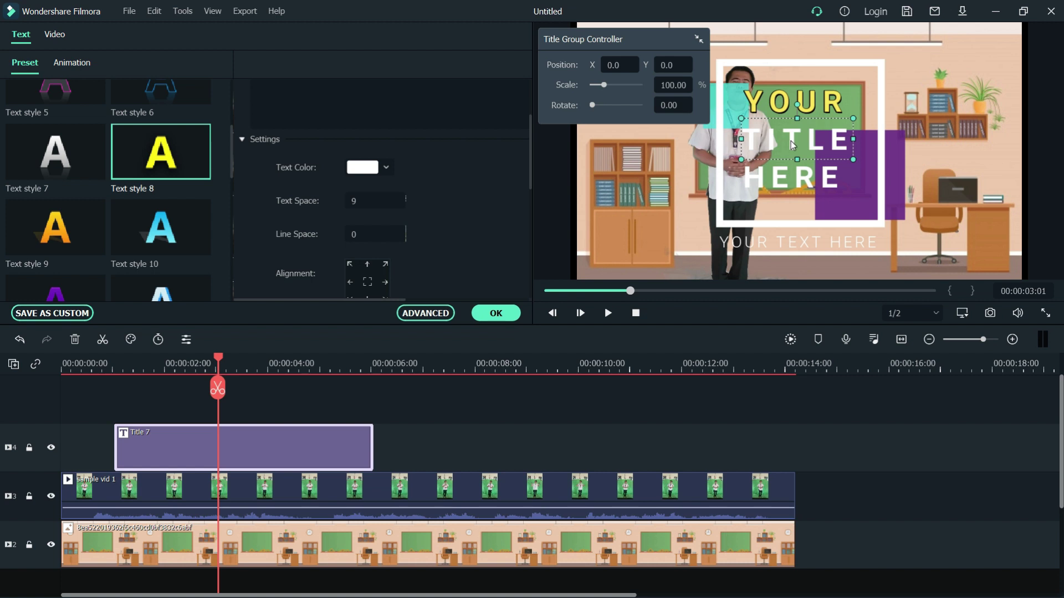
left_click(55, 224)
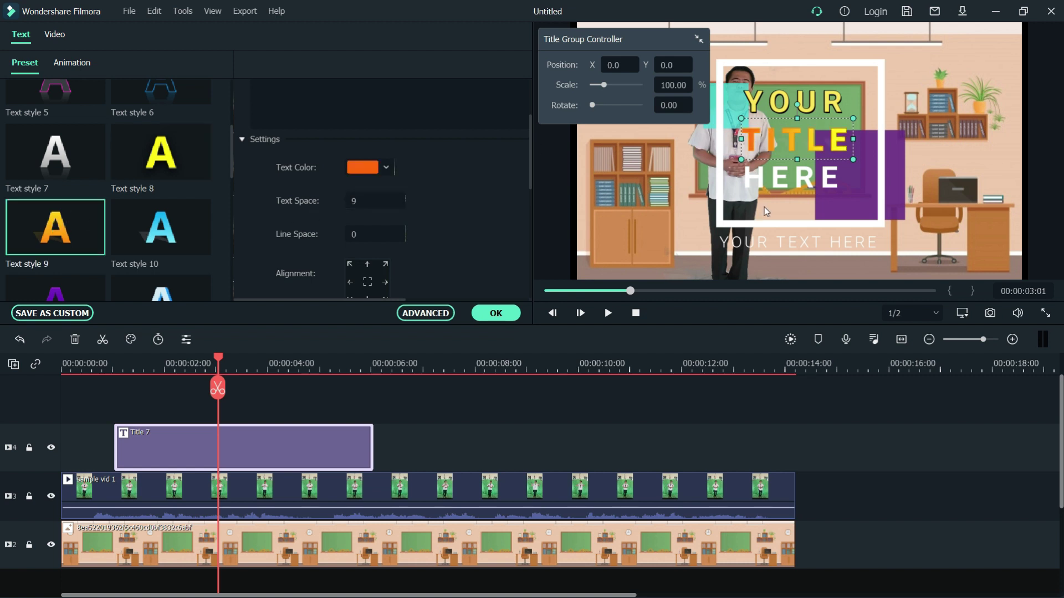
Step: Give the word HERE in Title 7 the preset Text style 10 and the Type Writer animation
left_click(776, 183)
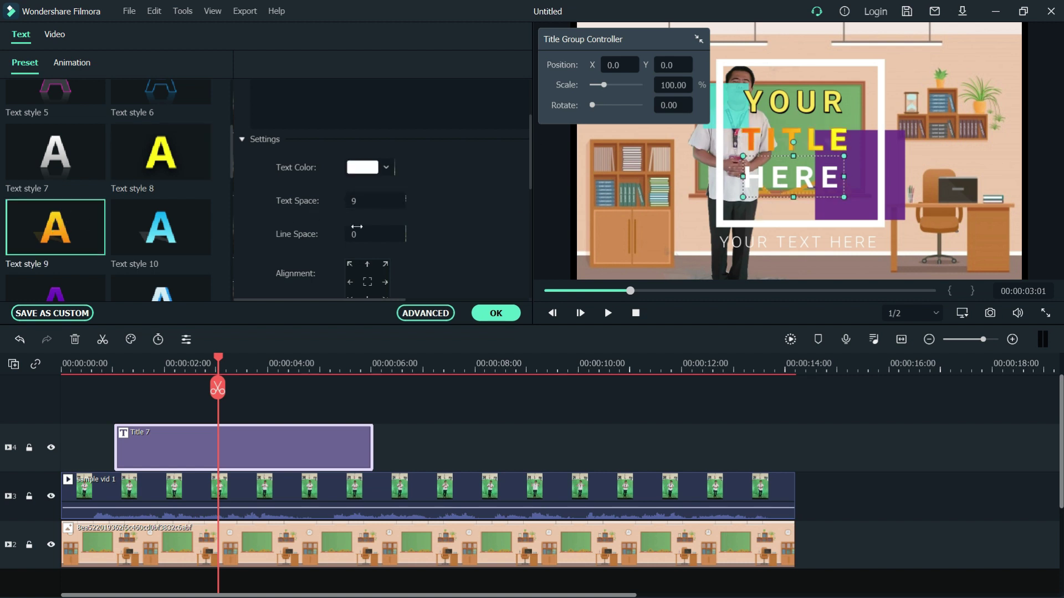
left_click(125, 238)
left_click(77, 61)
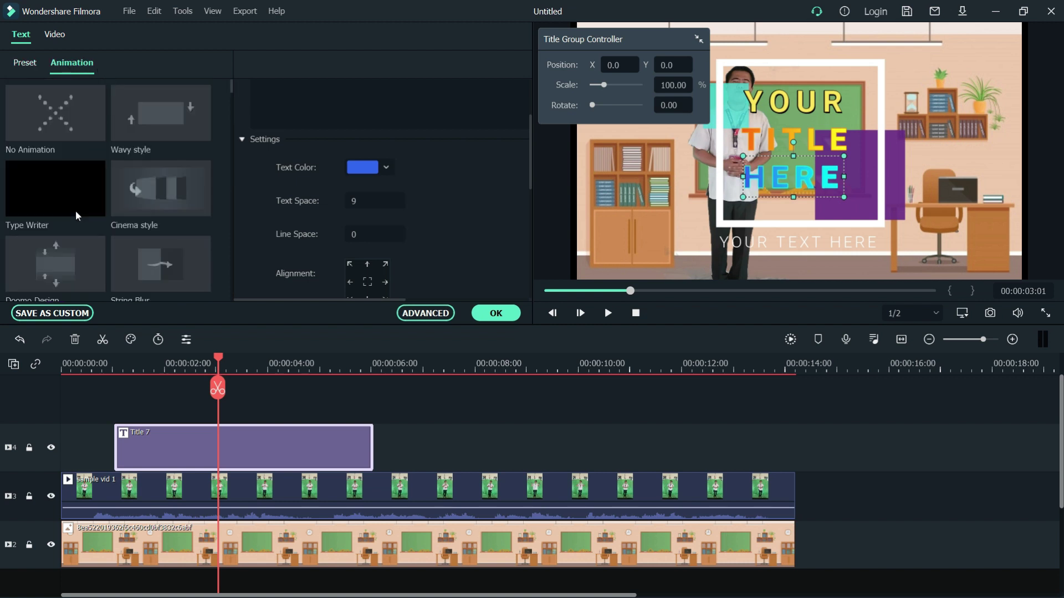
left_click(74, 210)
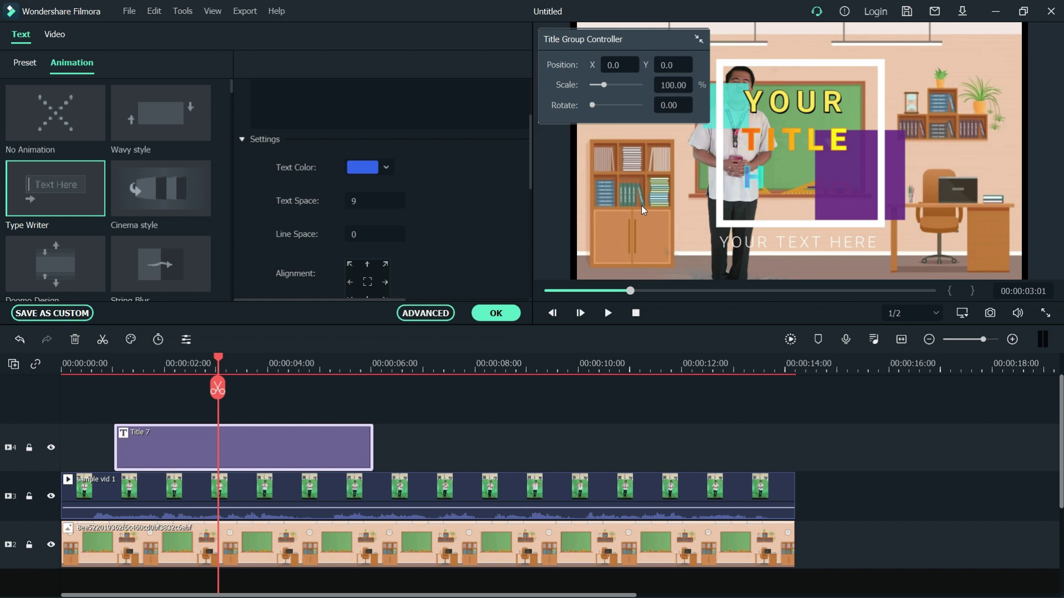
Step: Shrink the title's square frame graphic and place it over the upper right part of the chalkboard, clear of the presenter
left_click(877, 65)
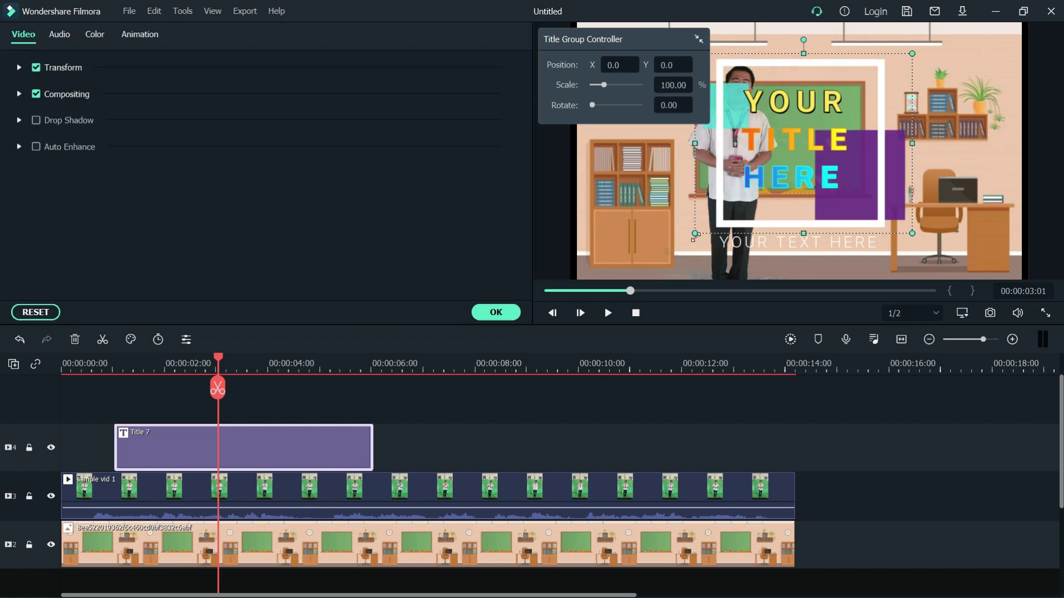
left_click_drag(749, 213, 843, 160)
double_click(793, 178)
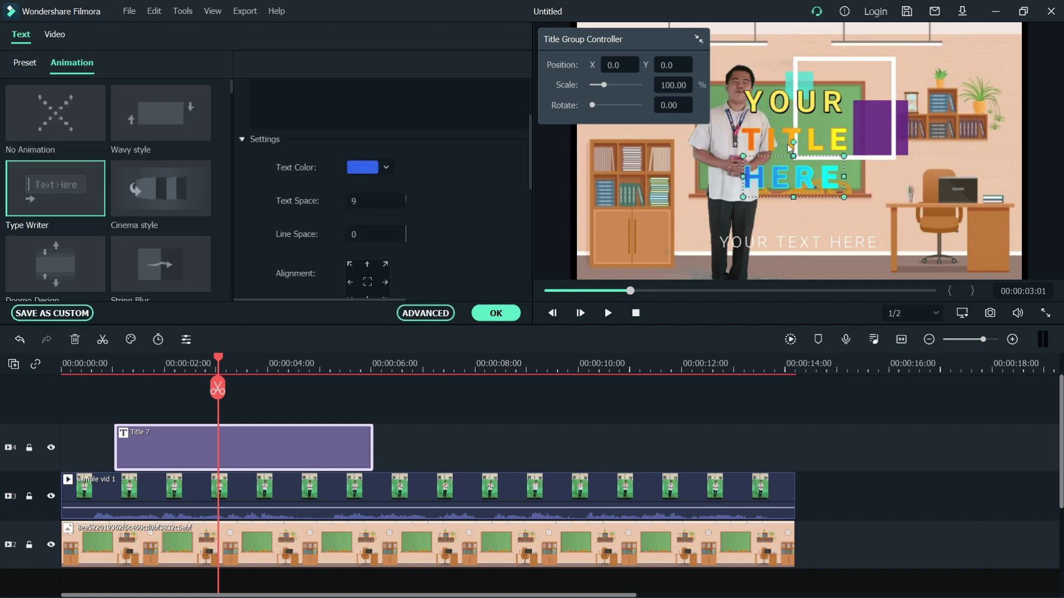
Step: Scale down the words YOUR, TITLE and HERE and stack them inside the square frame beside the presenter
left_click(779, 114)
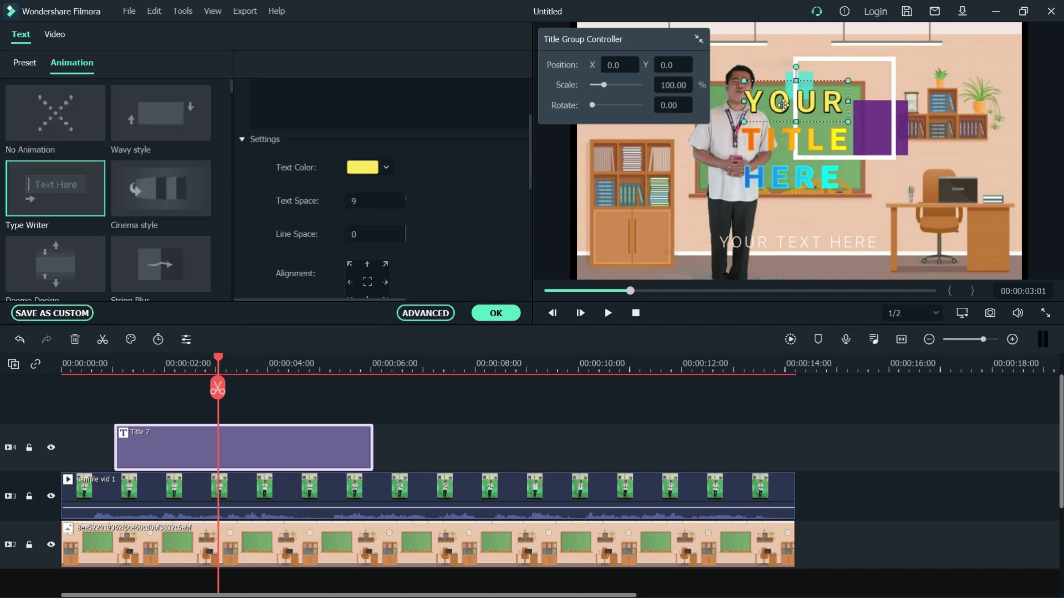
left_click_drag(759, 111, 813, 103)
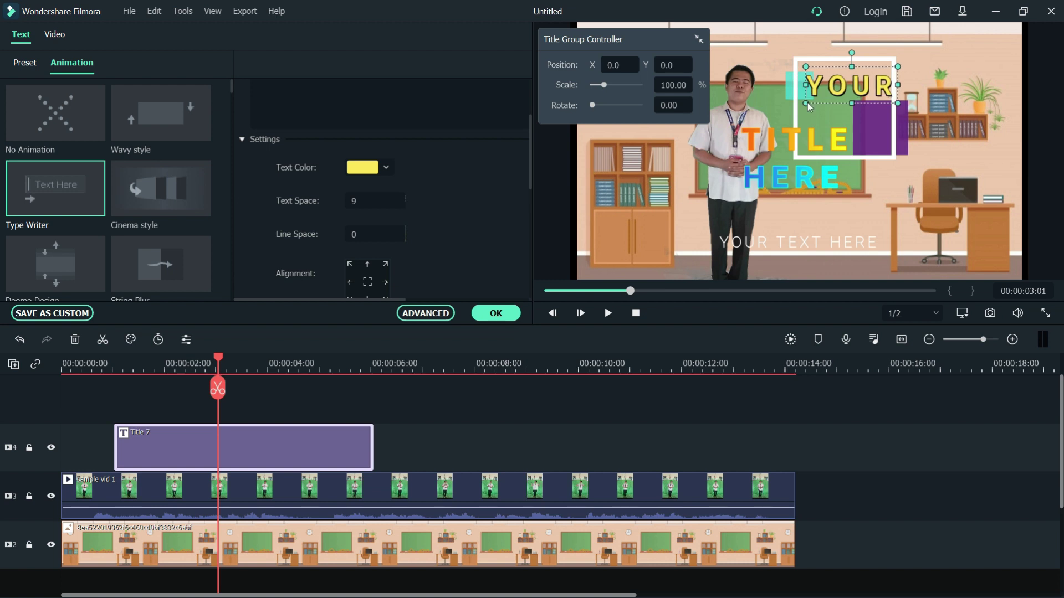
left_click(804, 149)
left_click_drag(851, 154, 873, 123)
left_click(754, 186)
left_click_drag(759, 192, 804, 158)
Step: Delete the YOUR TEXT HERE line from Title 7 and confirm the title edits
left_click(783, 236)
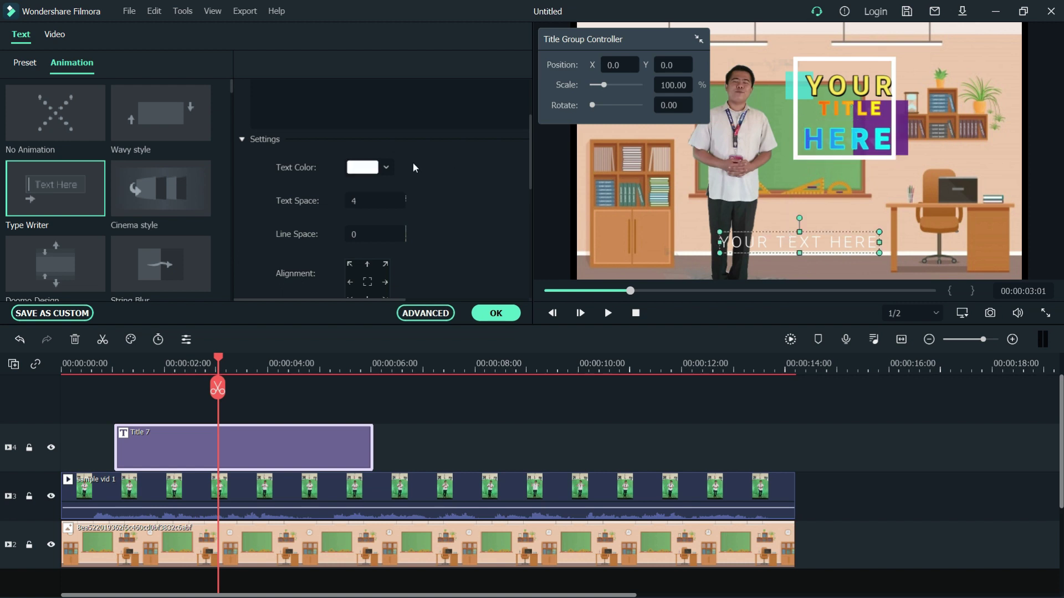
scroll(414, 167, "up", 2)
key("ctrl+a")
key("BackSpace")
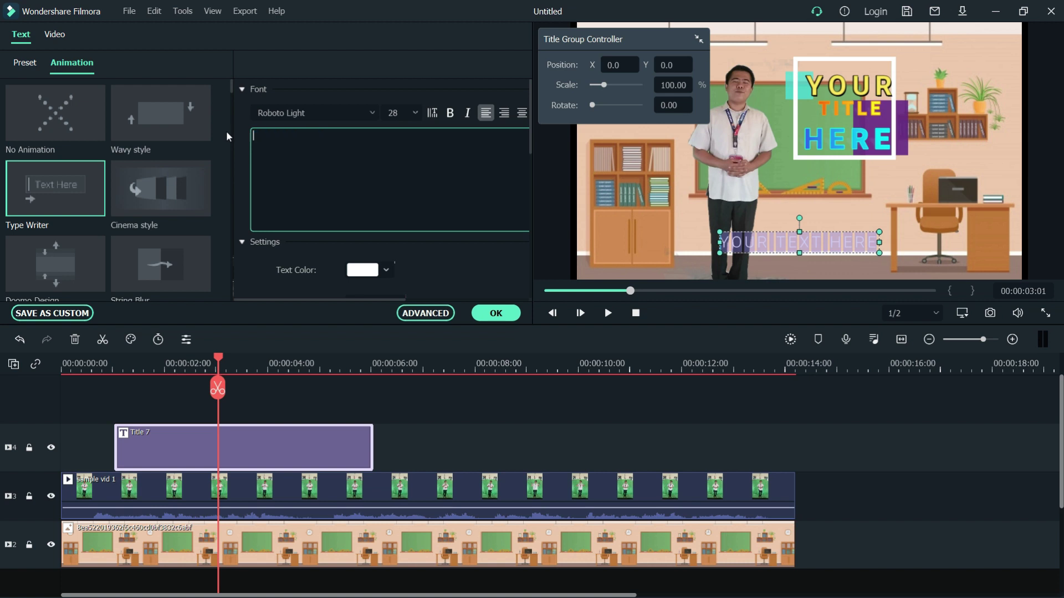
left_click(491, 320)
Step: Browse the included element categories and add Element Love 3 on a new track above Title 7, starting at about six seconds
left_click(272, 40)
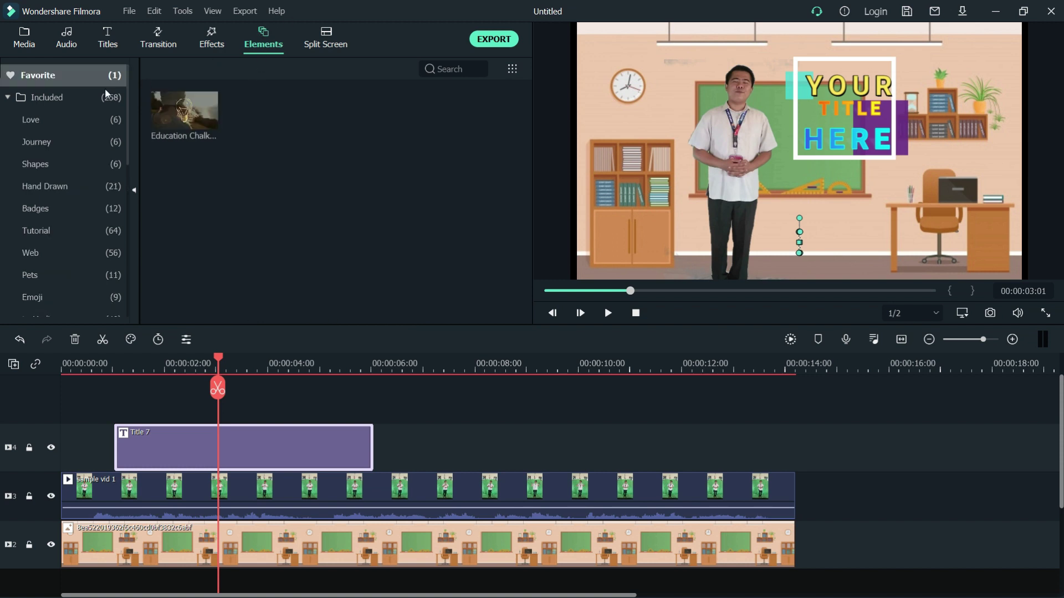
left_click(45, 121)
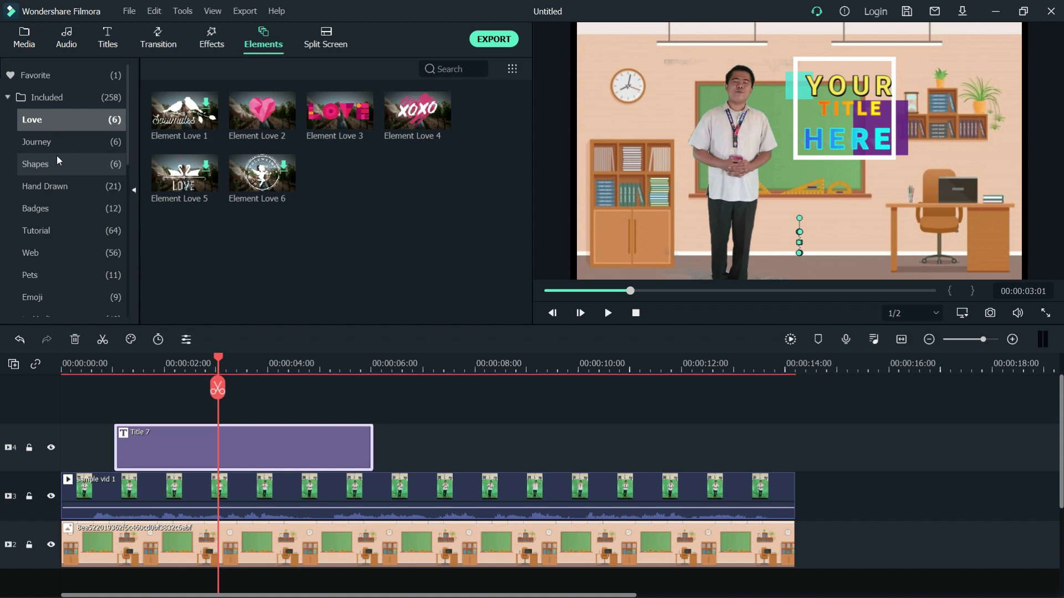
left_click(28, 148)
left_click(32, 164)
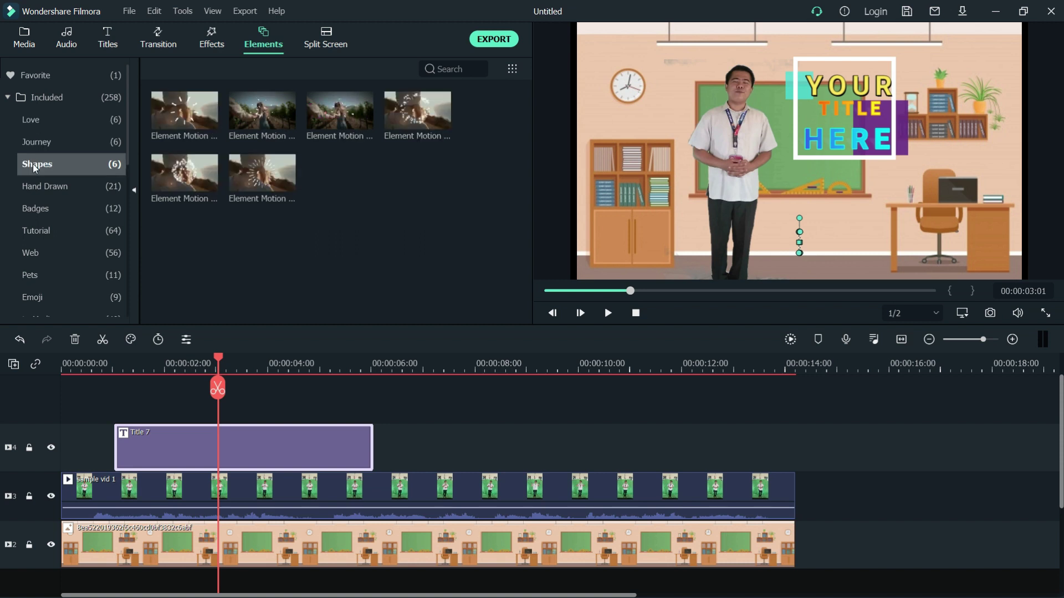
left_click(27, 203)
left_click(38, 225)
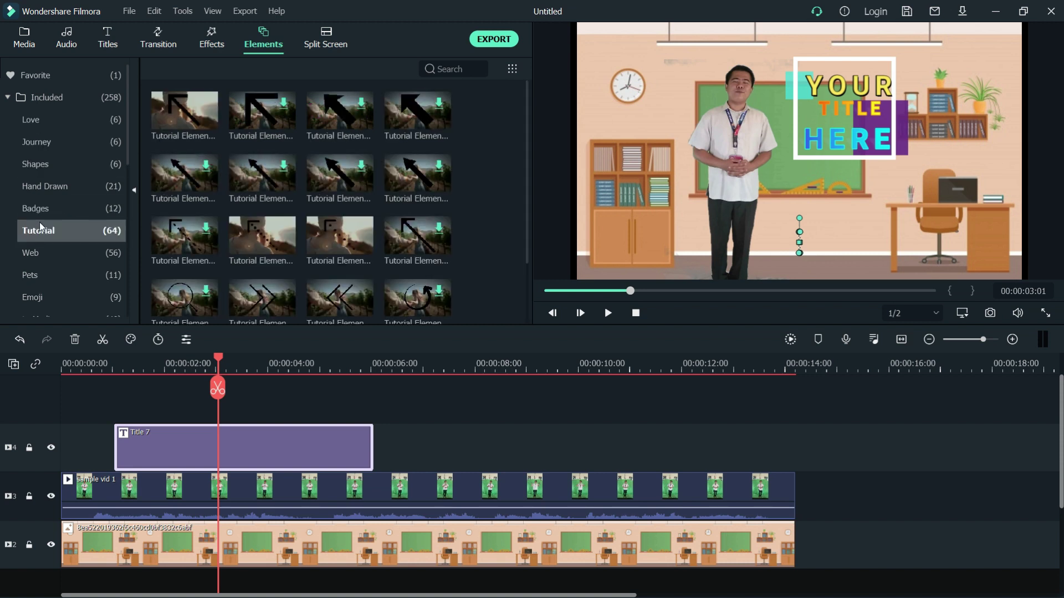
left_click(40, 248)
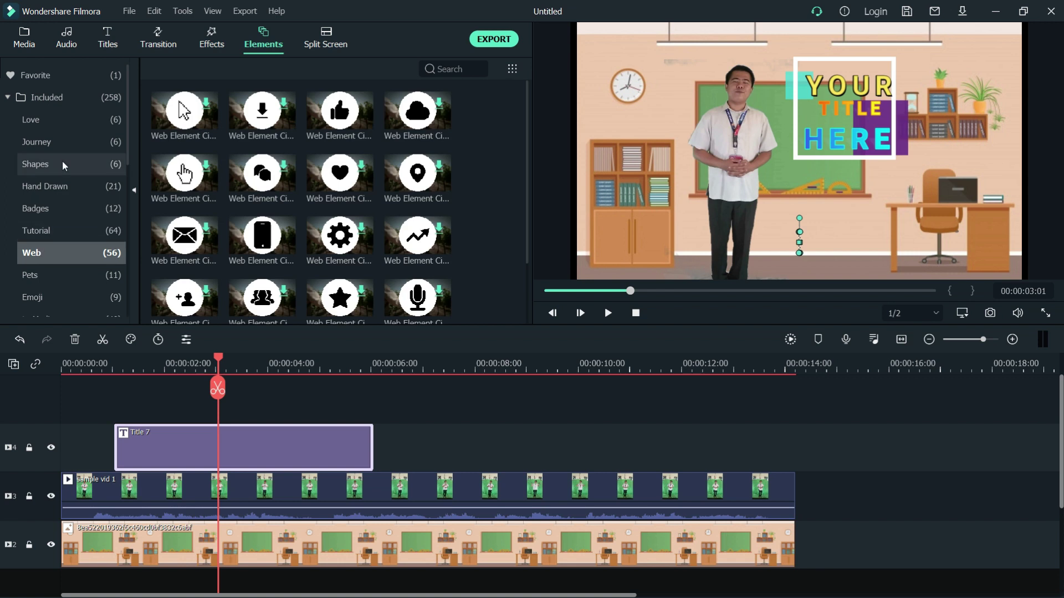
left_click(63, 121)
left_click_drag(343, 119, 380, 400)
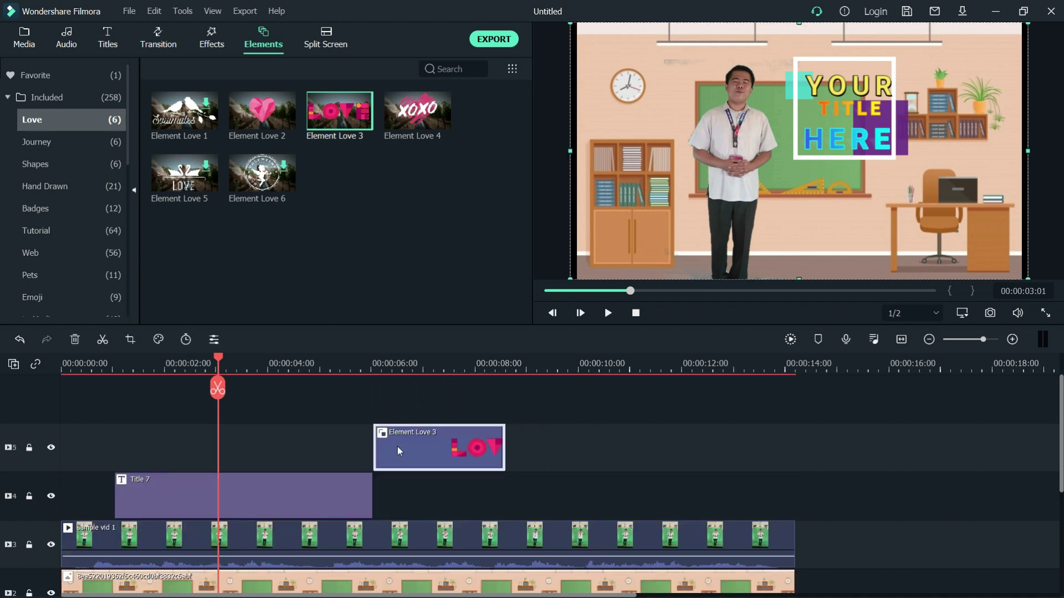
Step: At 00:00:07:07, shrink the LOVE element and place it beside the presenter, over the desk at the lower right of the picture
left_click(438, 356)
left_click(753, 152)
left_click_drag(611, 113, 829, 197)
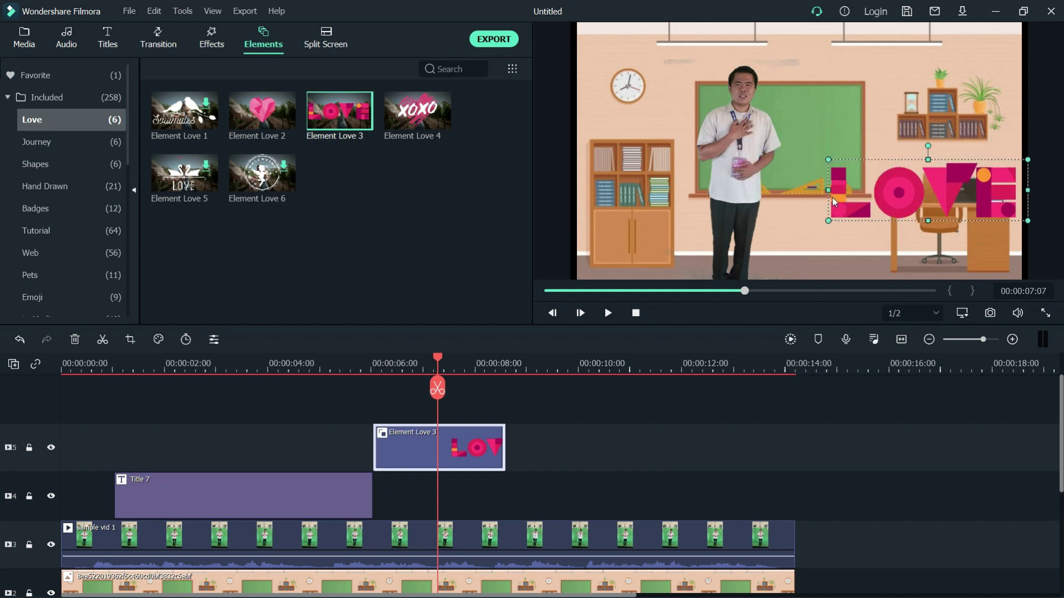
left_click_drag(945, 187, 922, 214)
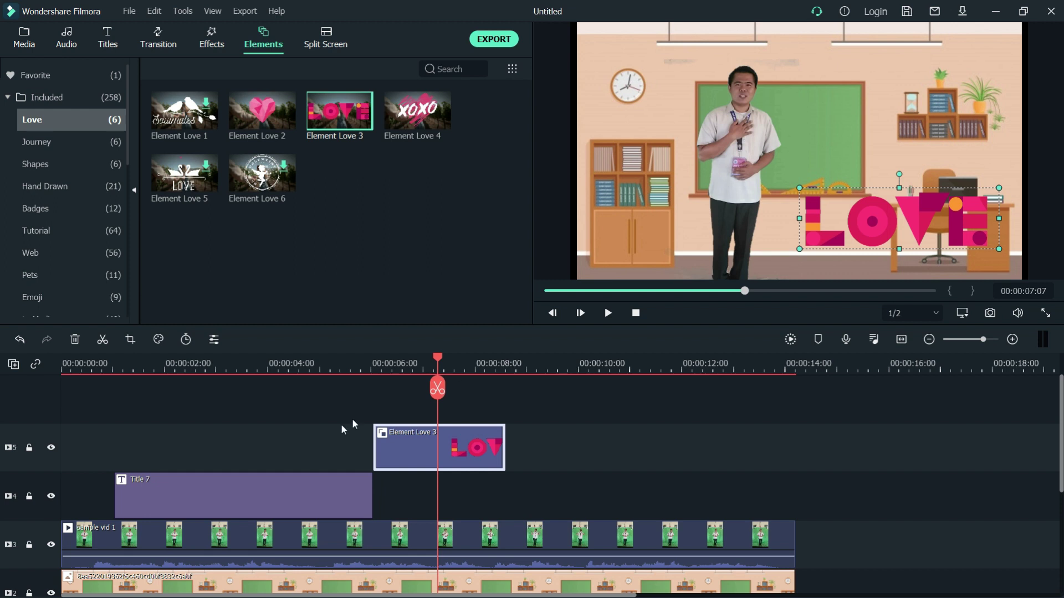
left_click(520, 443)
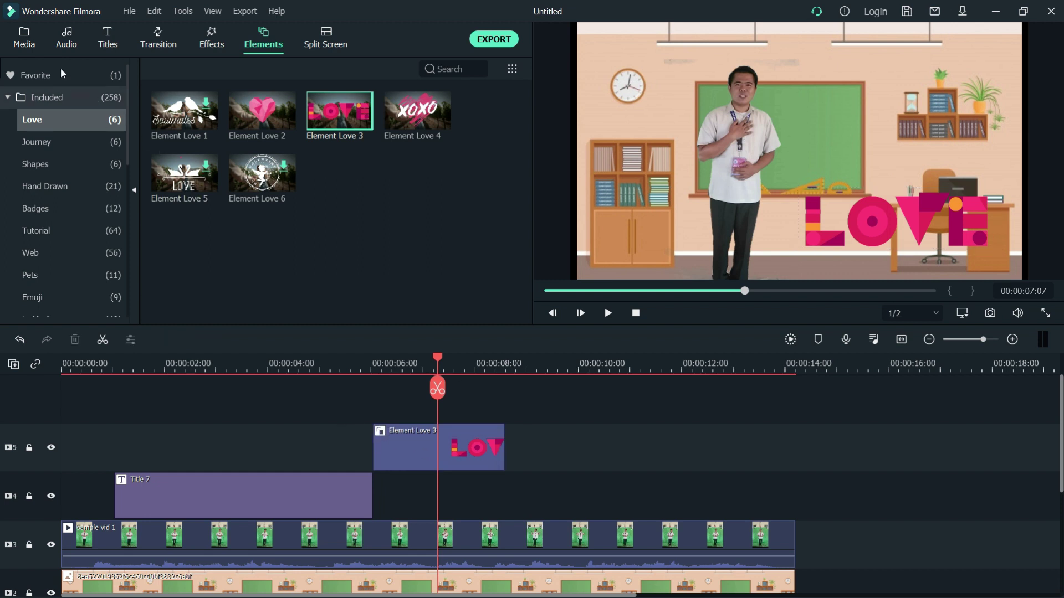
Step: Add the Corporate Background Music file to audio track 1 at the timeline start and trim about one second off its beginning
left_click(24, 39)
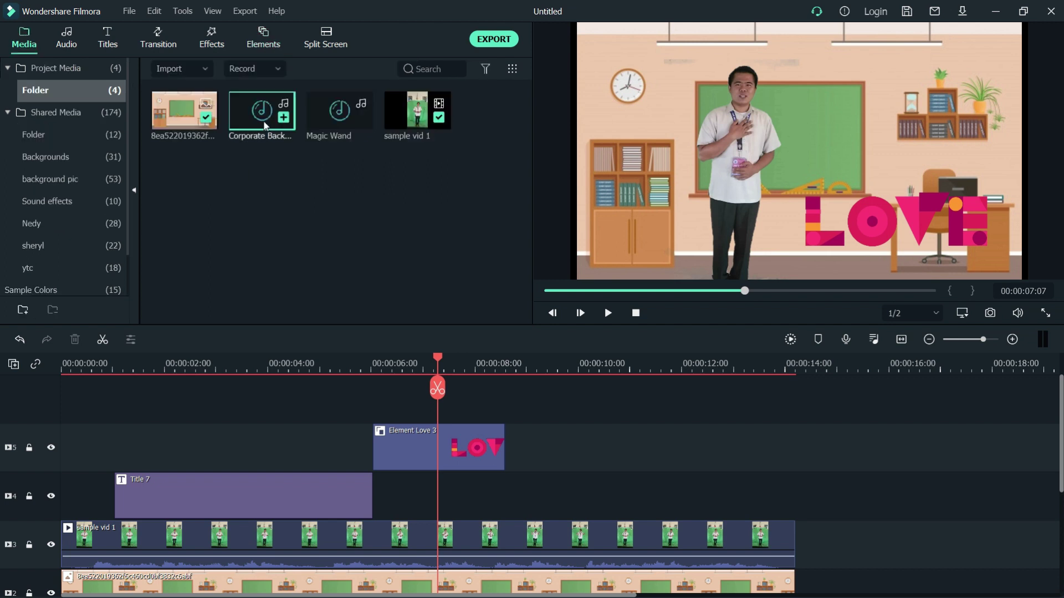
scroll(327, 449, "down", 5)
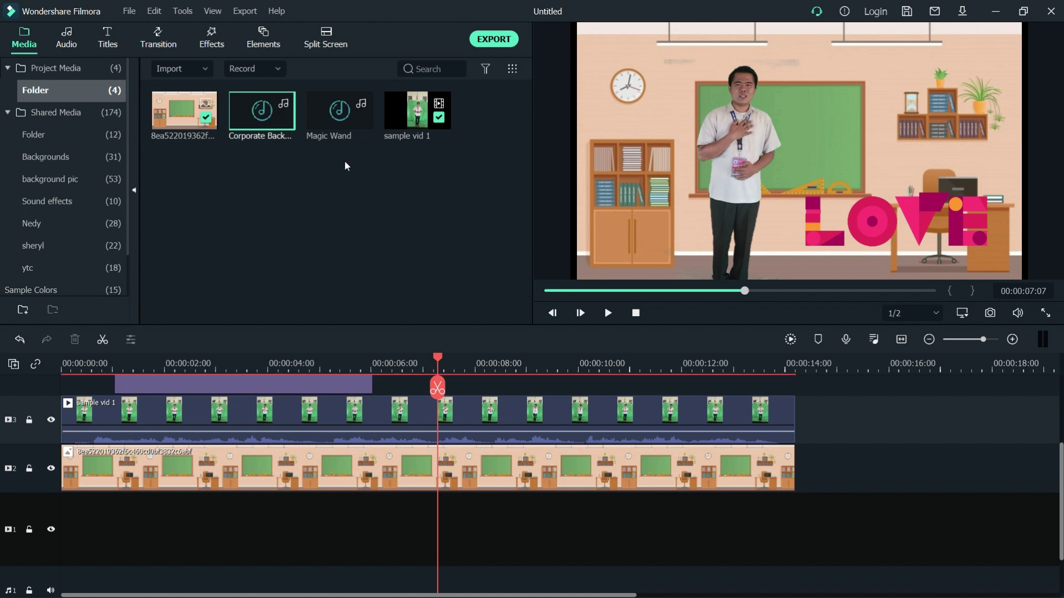
left_click_drag(276, 166, 29, 474)
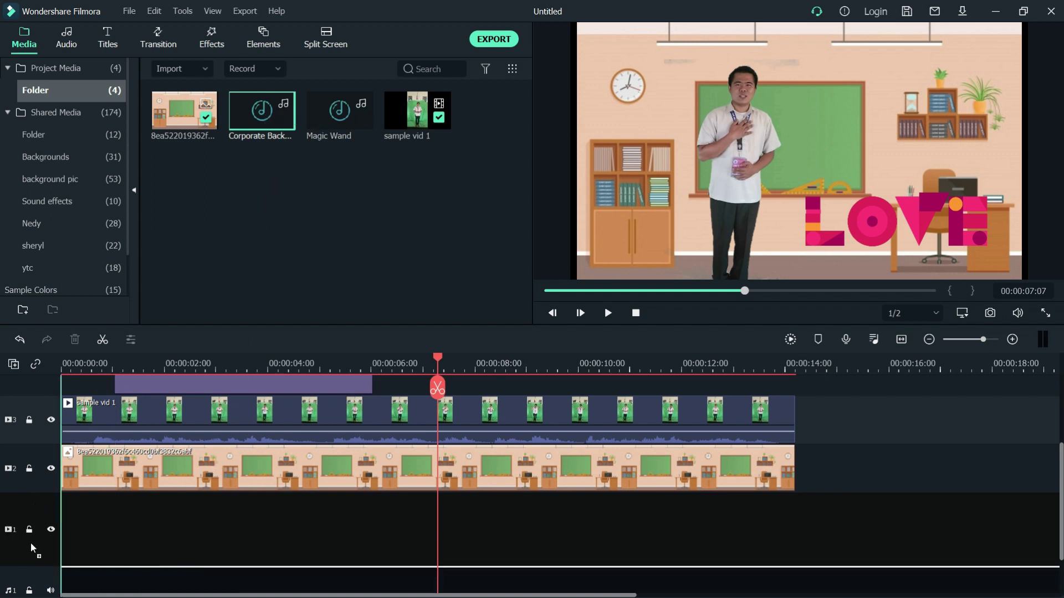
left_click_drag(65, 571, 64, 571)
scroll(278, 530, "down", 2)
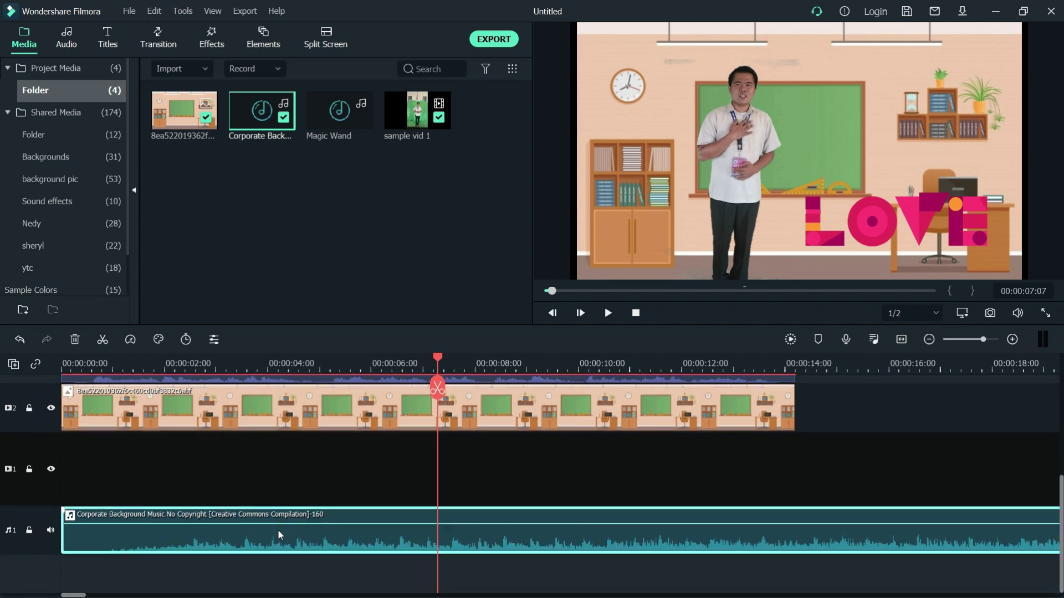
left_click_drag(62, 530, 112, 553)
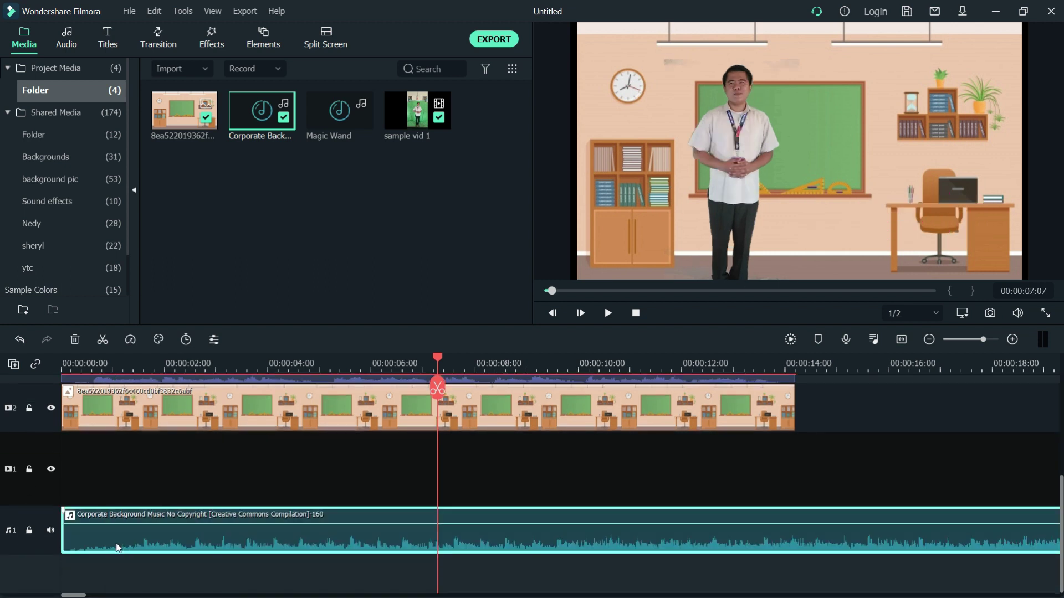
Step: Split the Corporate Background Music clip at 00:00:14:05, where the video ends, and delete the remainder
left_click(799, 365)
key("Left")
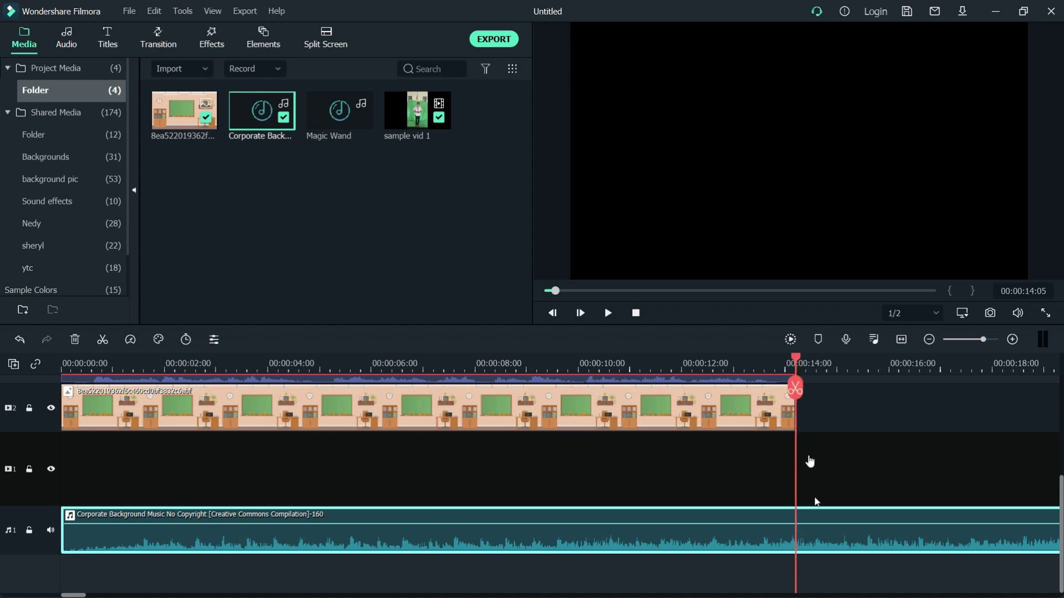
left_click(795, 388)
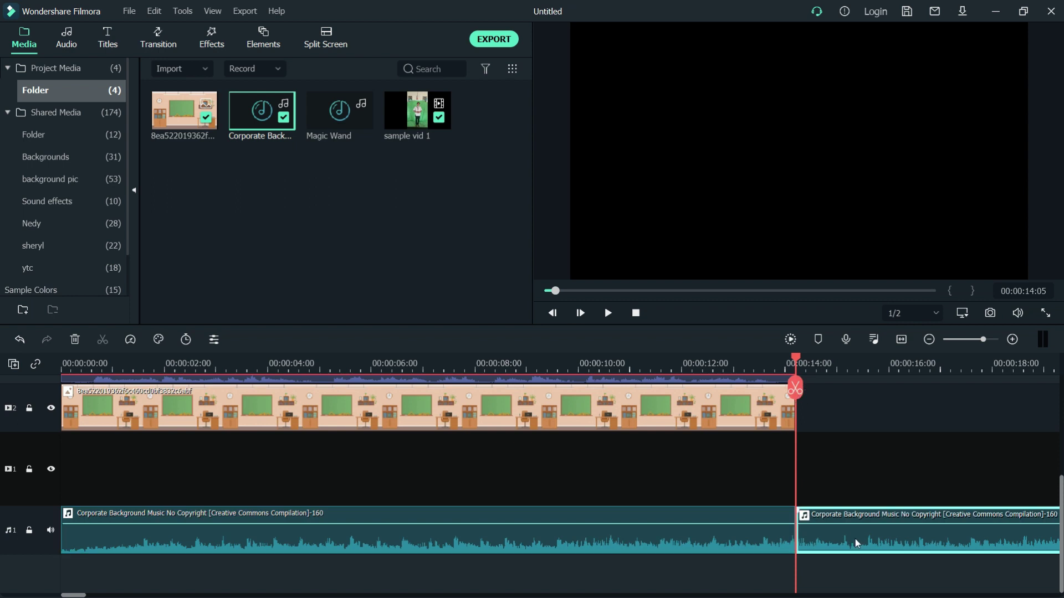
key("Delete")
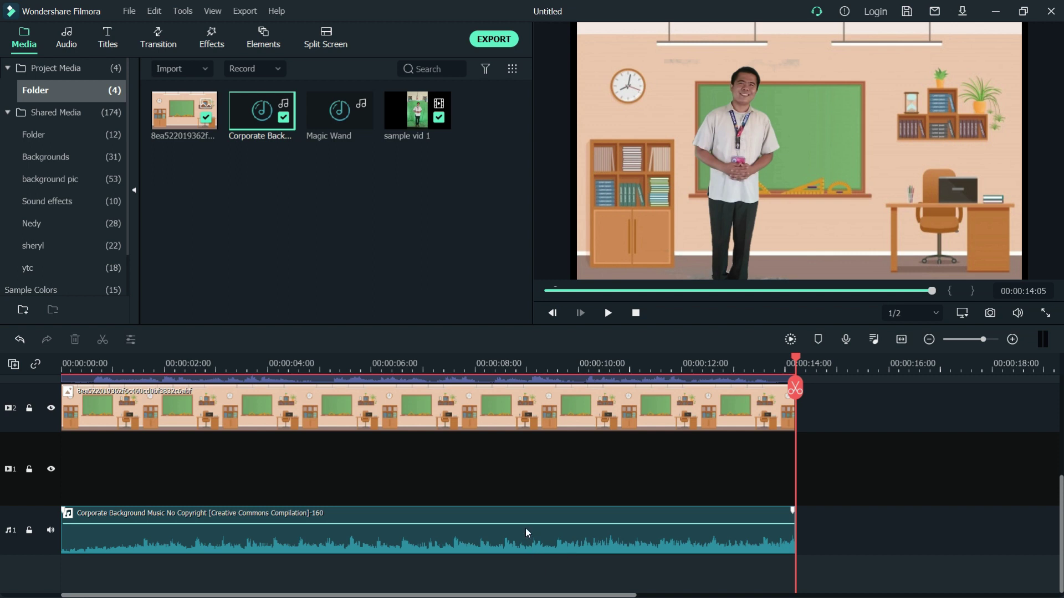
Step: Lower the background music's volume to -12.11 dB and play back from about five and seven seconds to check the mix
mouse_move(509, 523)
mouse_move(447, 523)
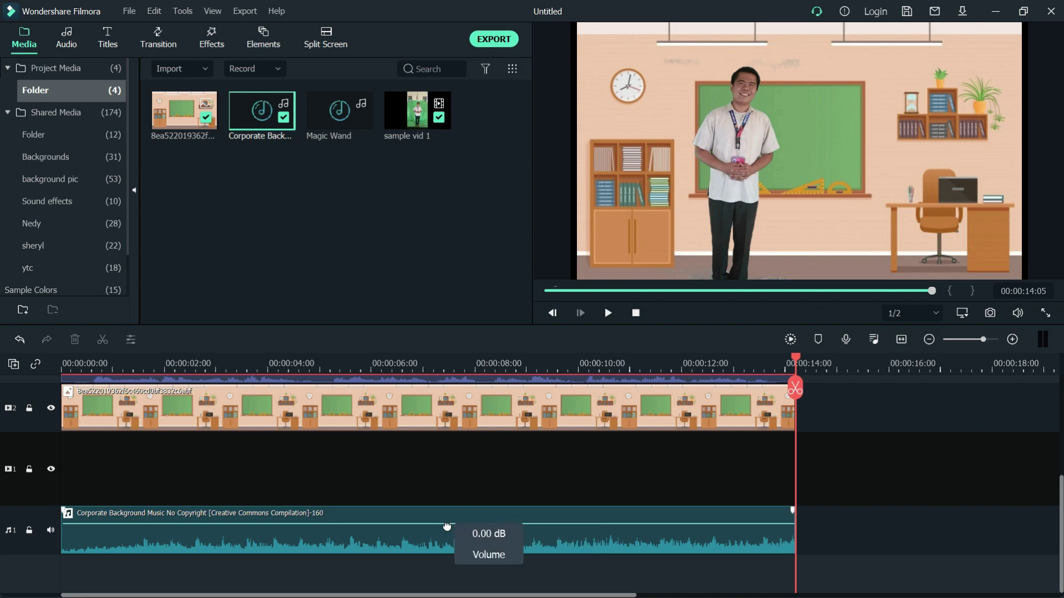
left_click_drag(446, 527, 447, 533)
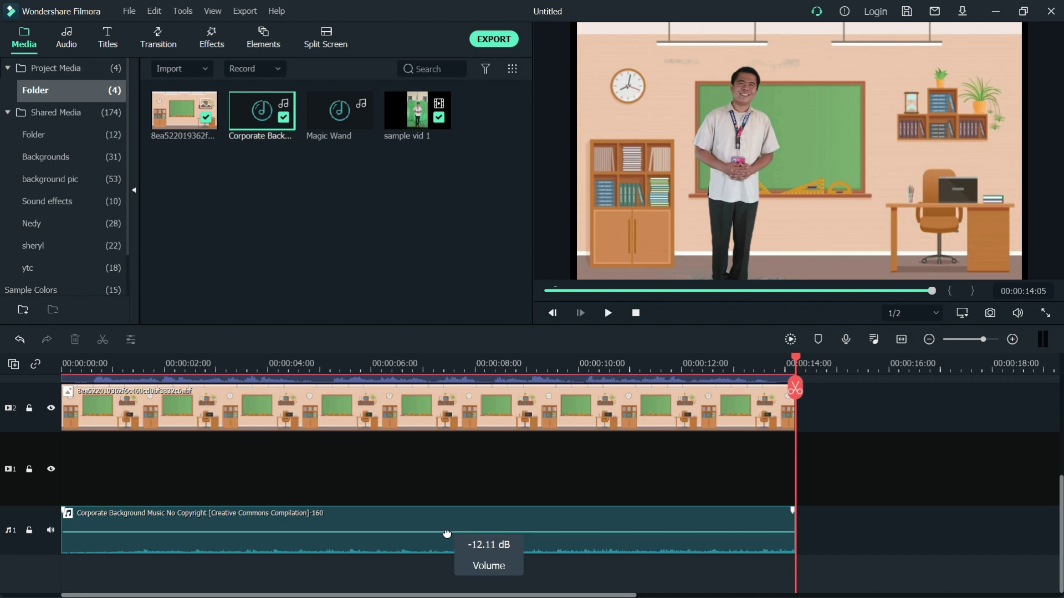
left_click(440, 368)
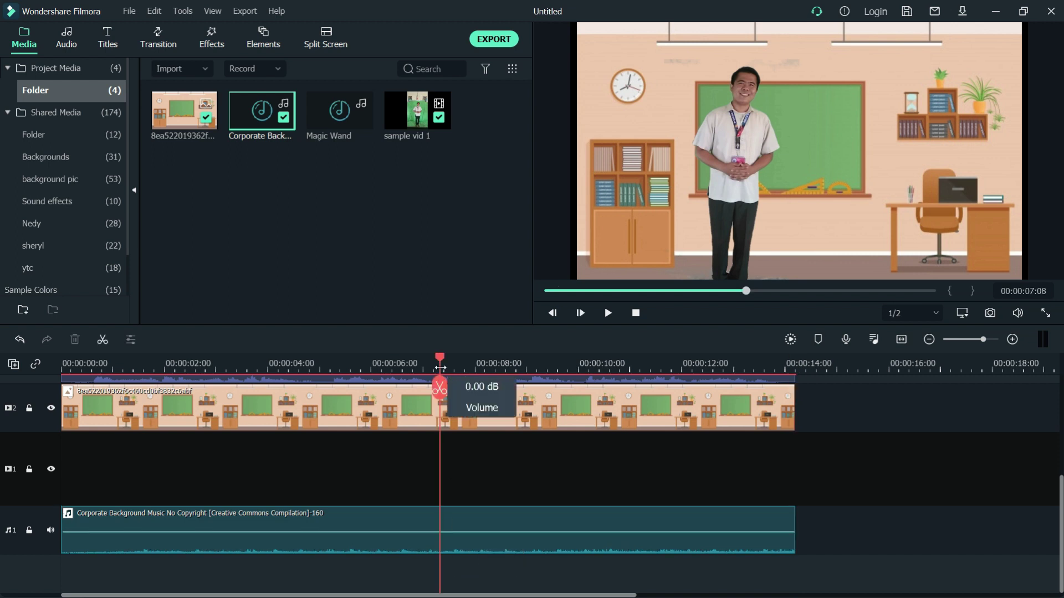
key("space")
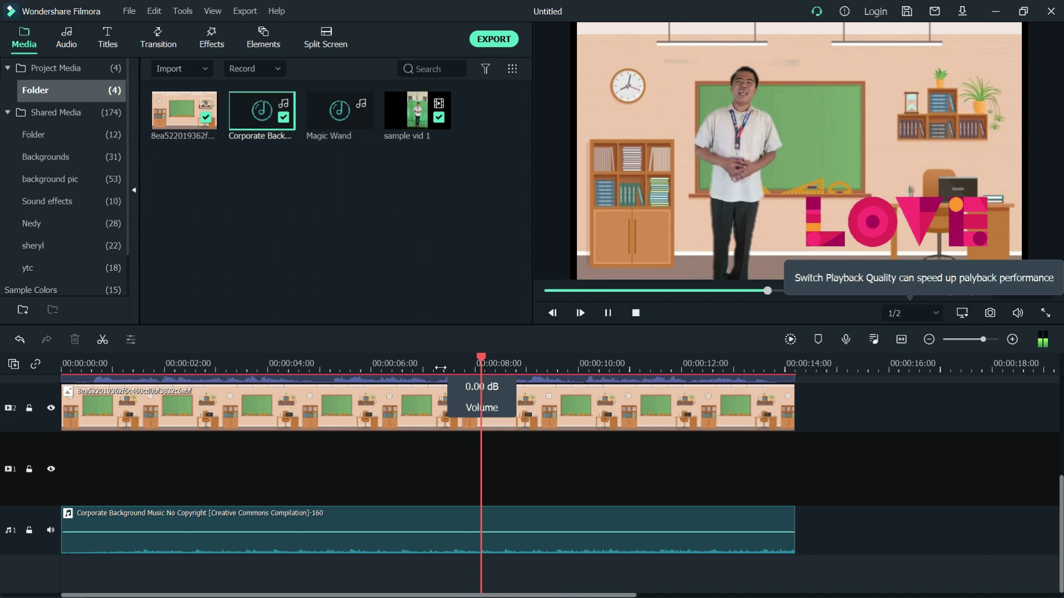
key("space")
left_click(436, 369)
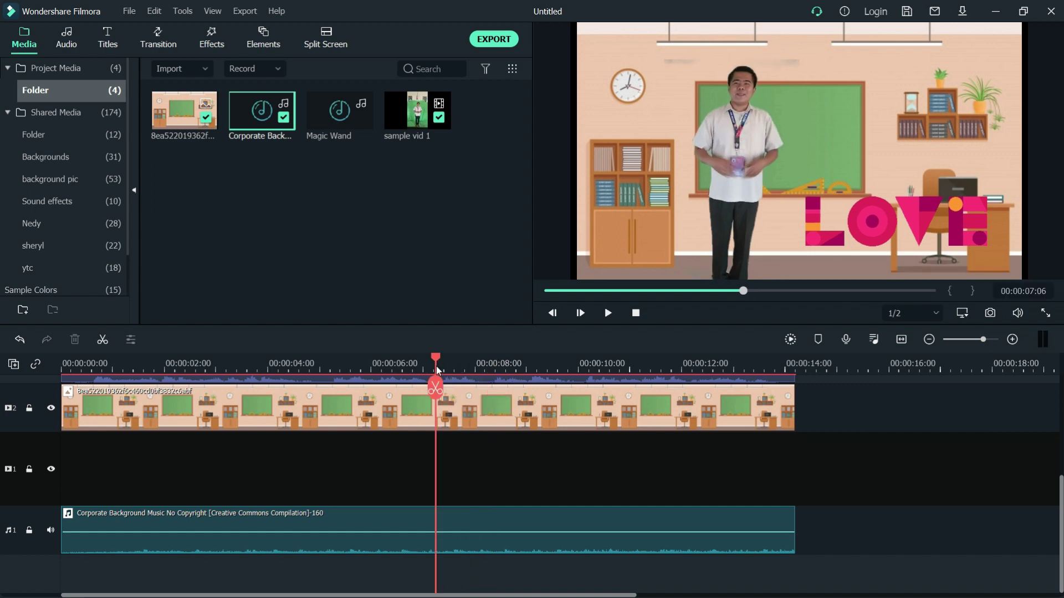
left_click(330, 367)
key("space")
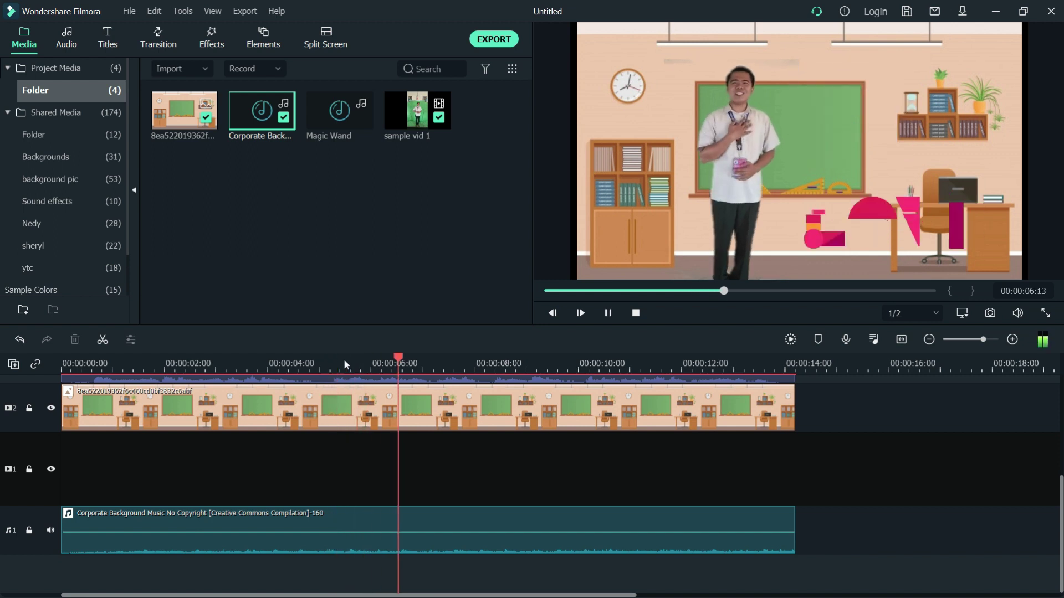
key("space")
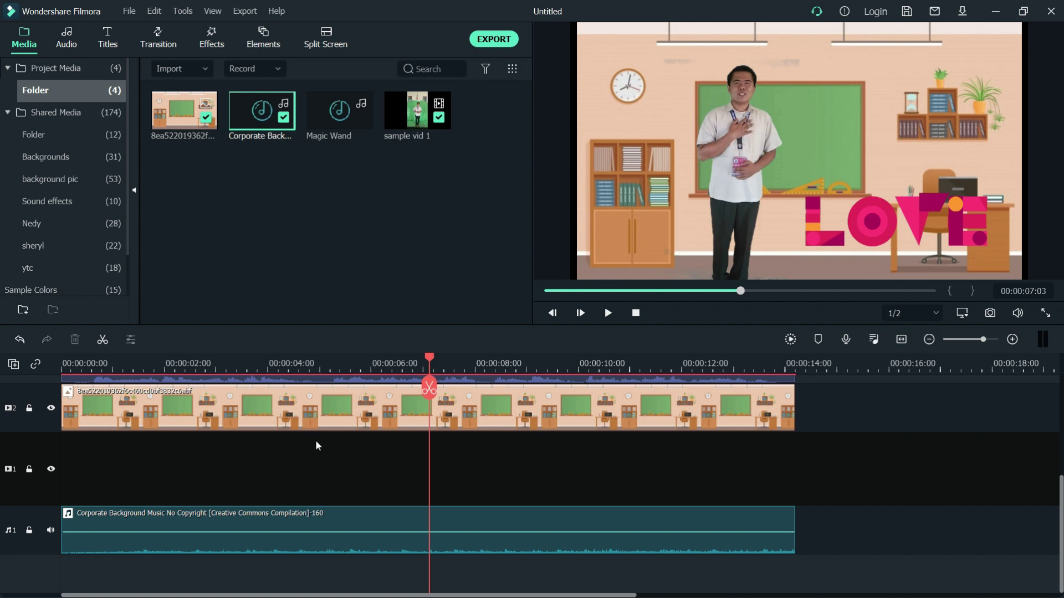
Step: Give the background music a 0.80 s fade-in and a 0.96 s fade-out, check both ends, and confirm the audio settings
double_click(368, 549)
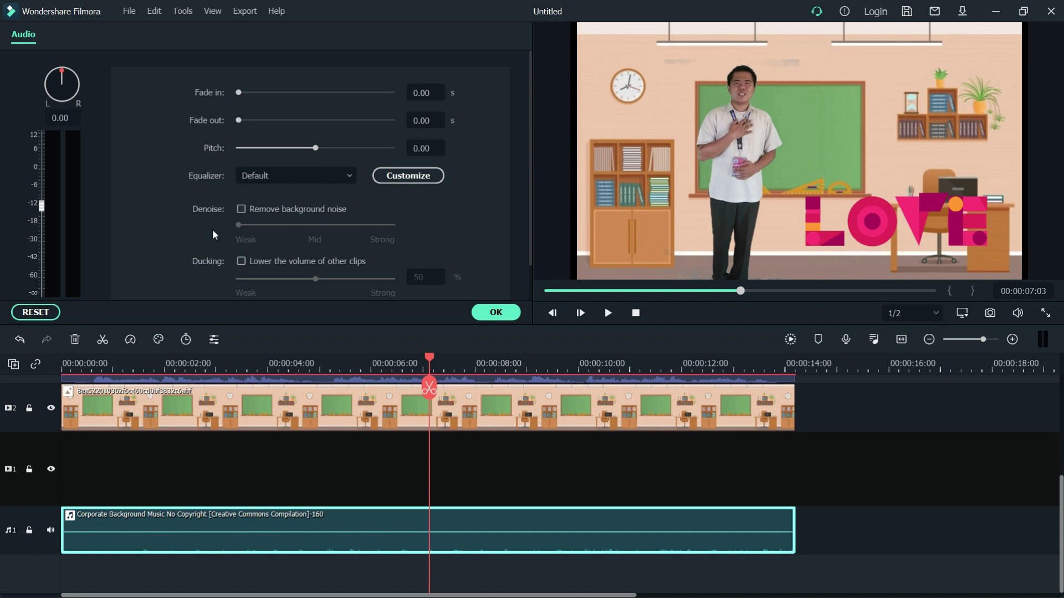
scroll(213, 231, "down", 1)
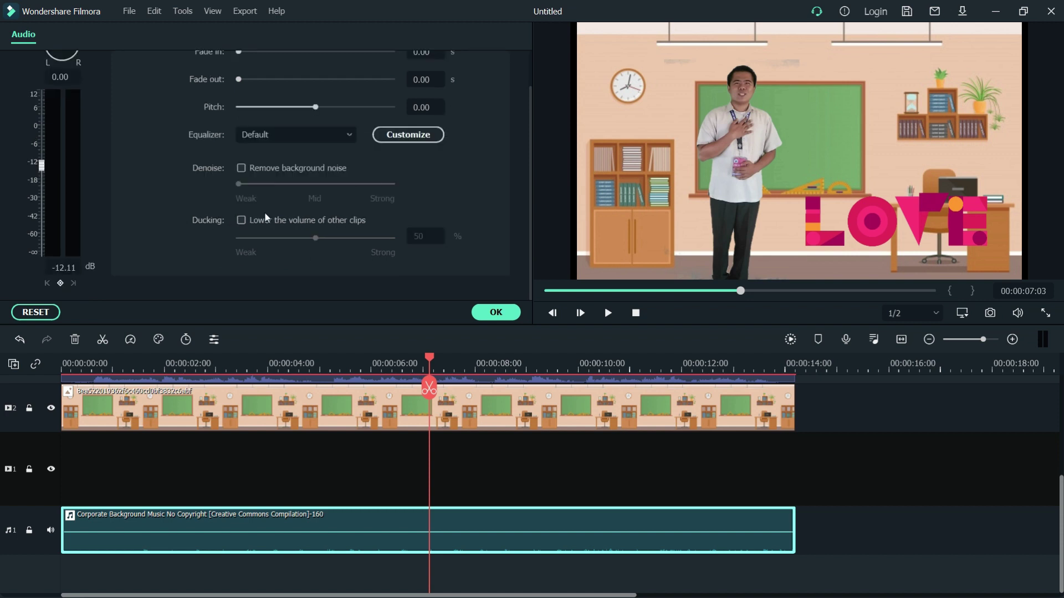
left_click(511, 561)
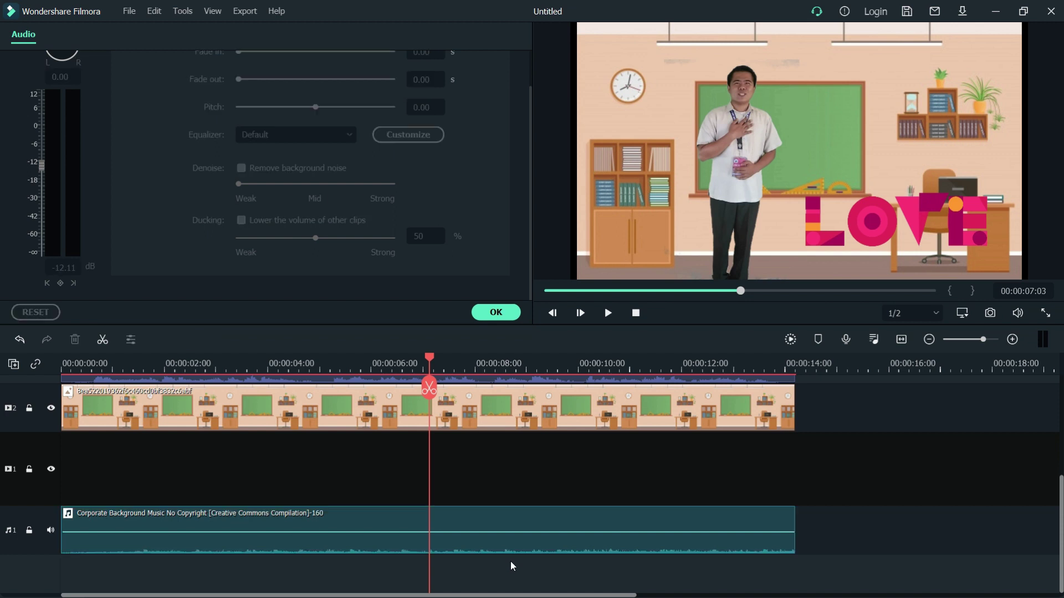
left_click(66, 513)
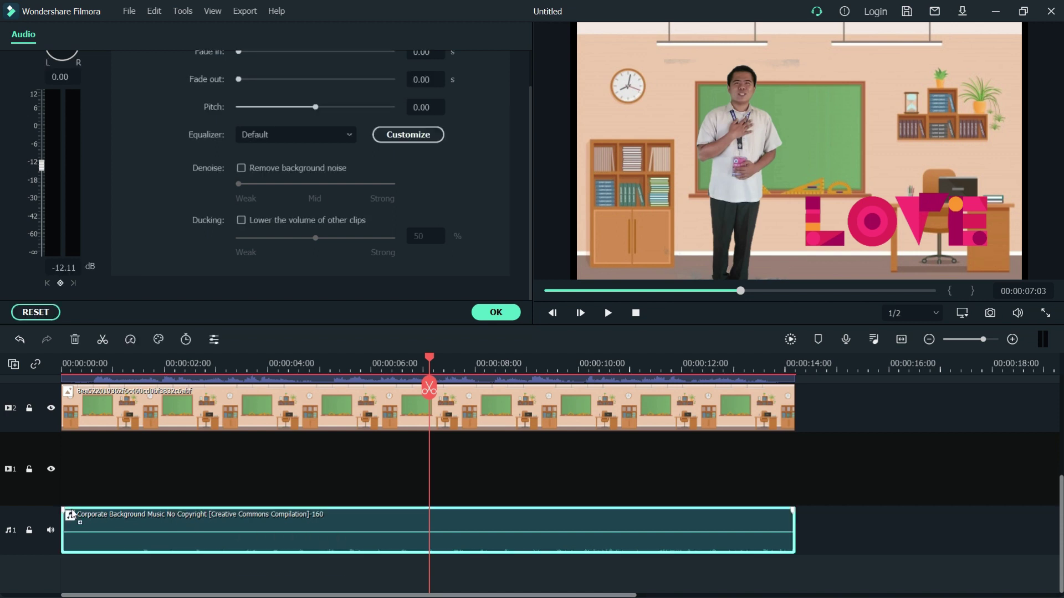
left_click(67, 512)
left_click_drag(67, 512, 113, 515)
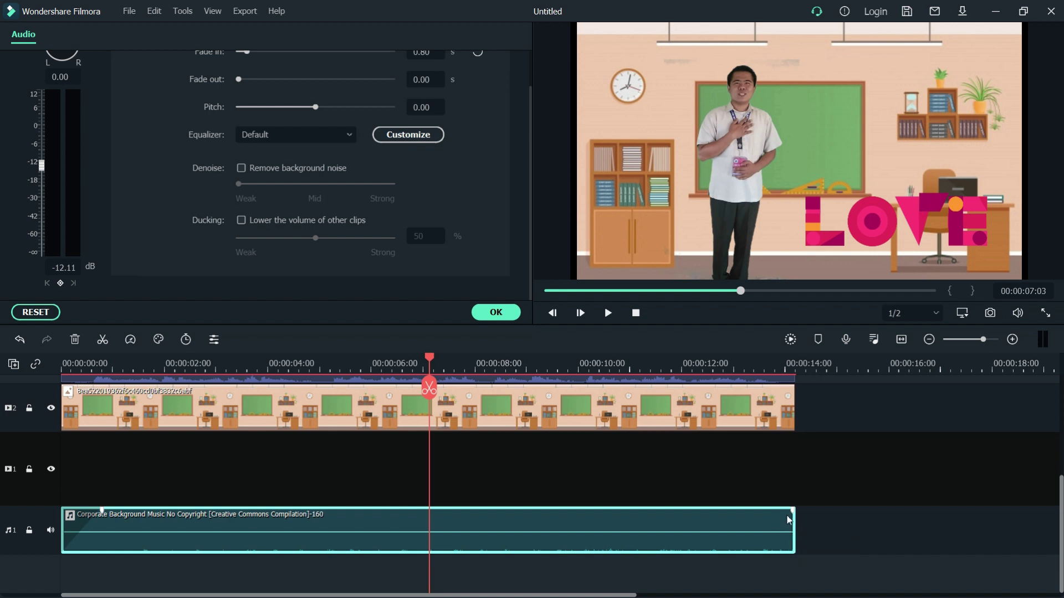
left_click_drag(791, 513, 744, 513)
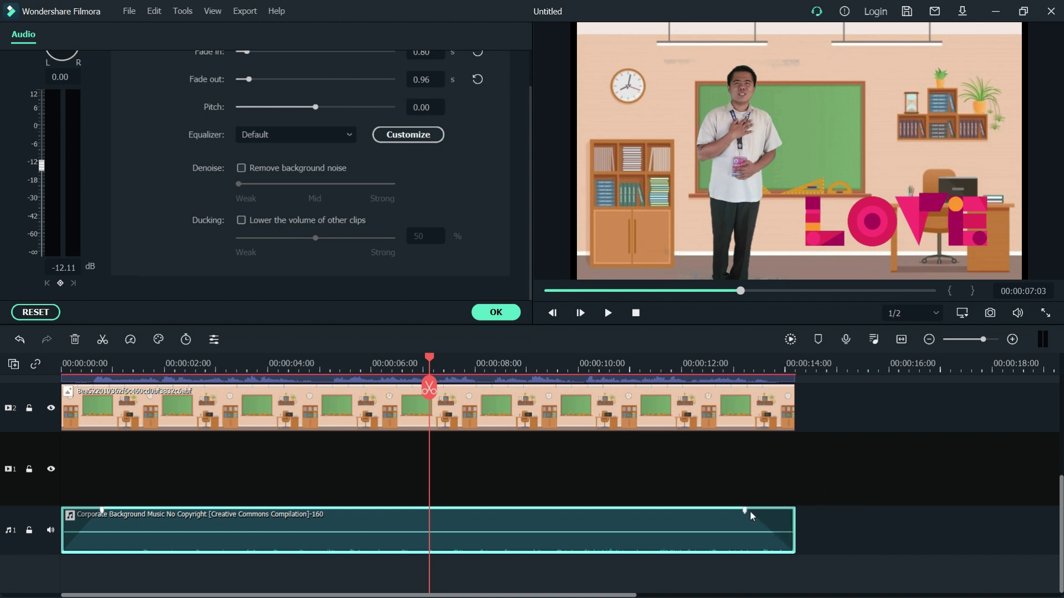
left_click(67, 362)
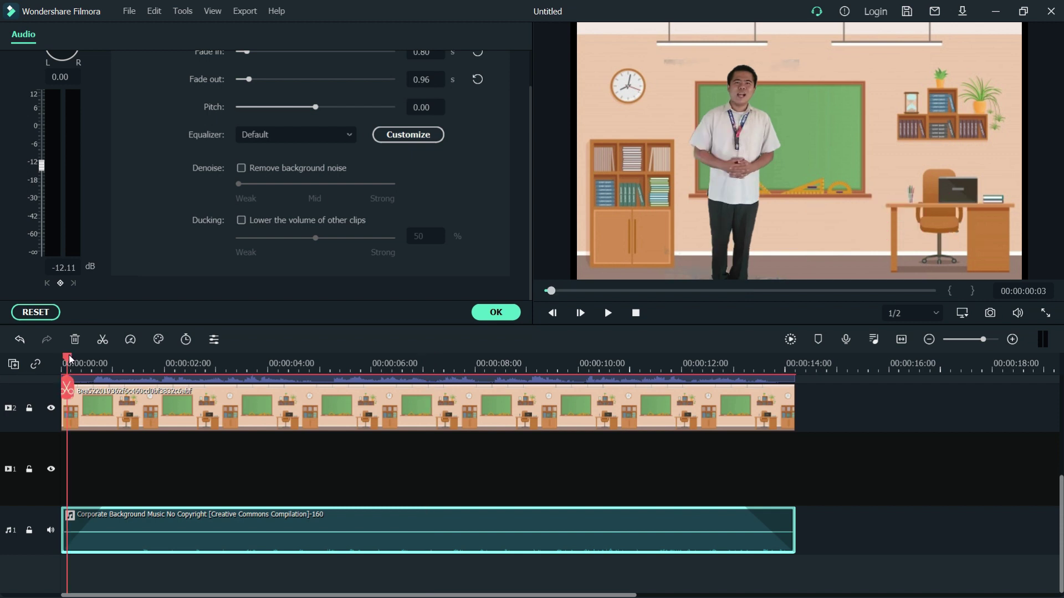
left_click_drag(70, 359, 117, 359)
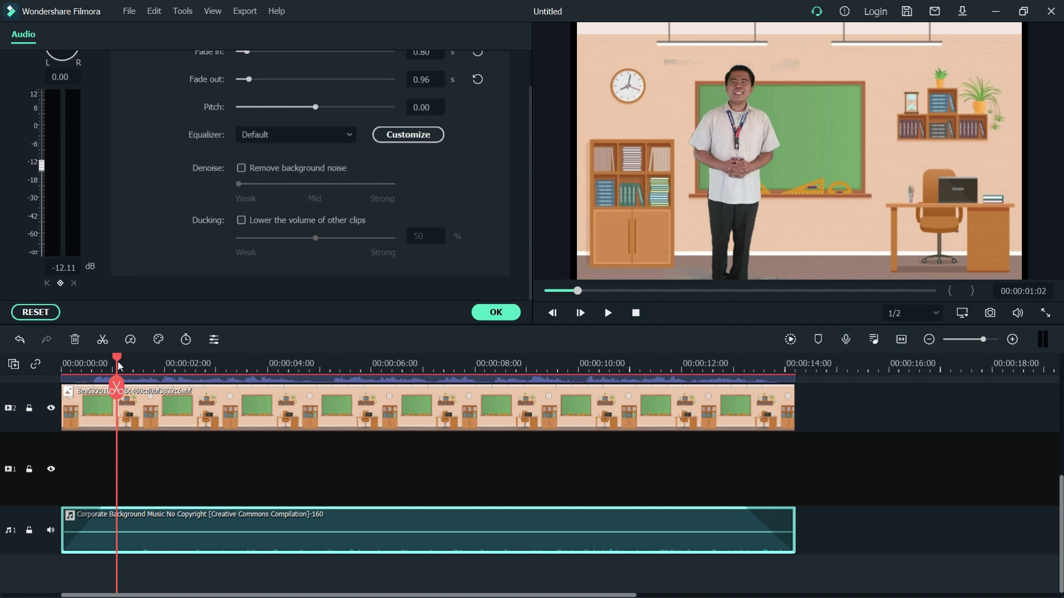
left_click_drag(748, 359, 792, 361)
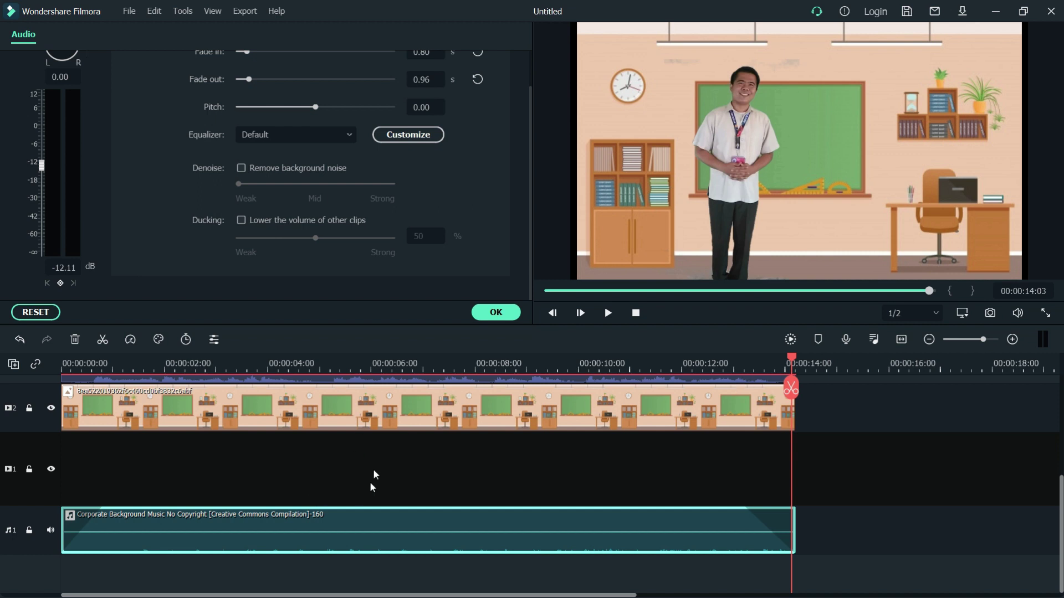
left_click(496, 312)
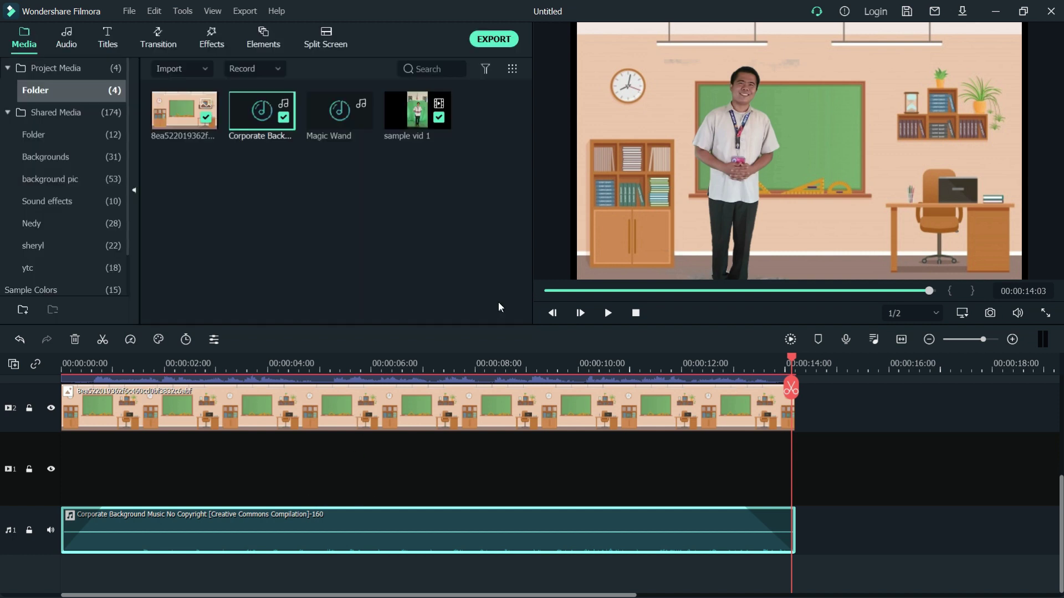
Step: Add the Magic Wand sound to audio track 2 at about 0.6 seconds, trim about 1.5 seconds off its beginning, and play back the project
left_click(328, 129)
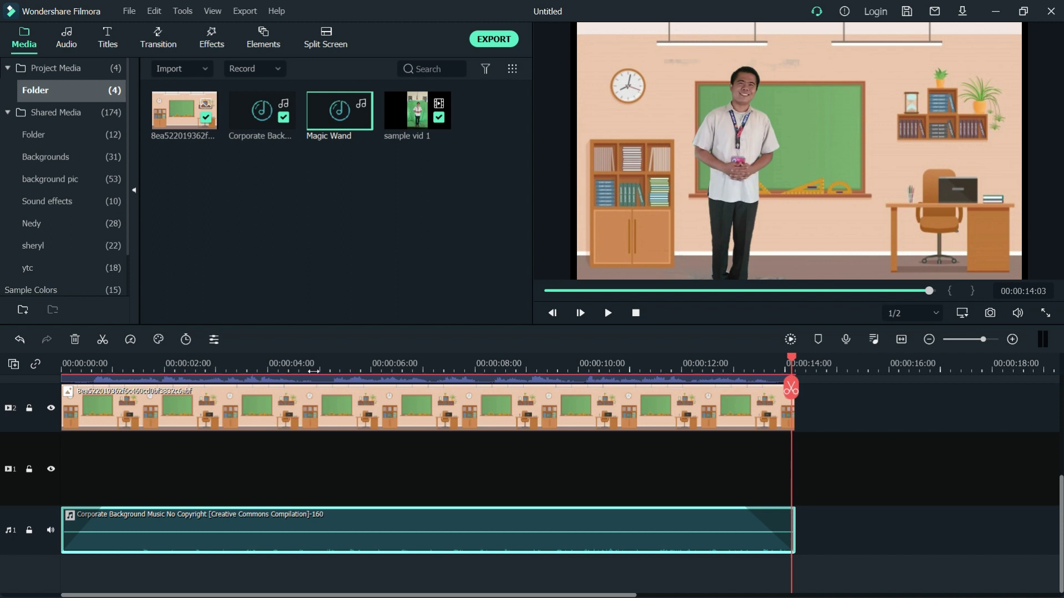
left_click_drag(296, 555, 92, 583)
scroll(117, 571, "down", 2)
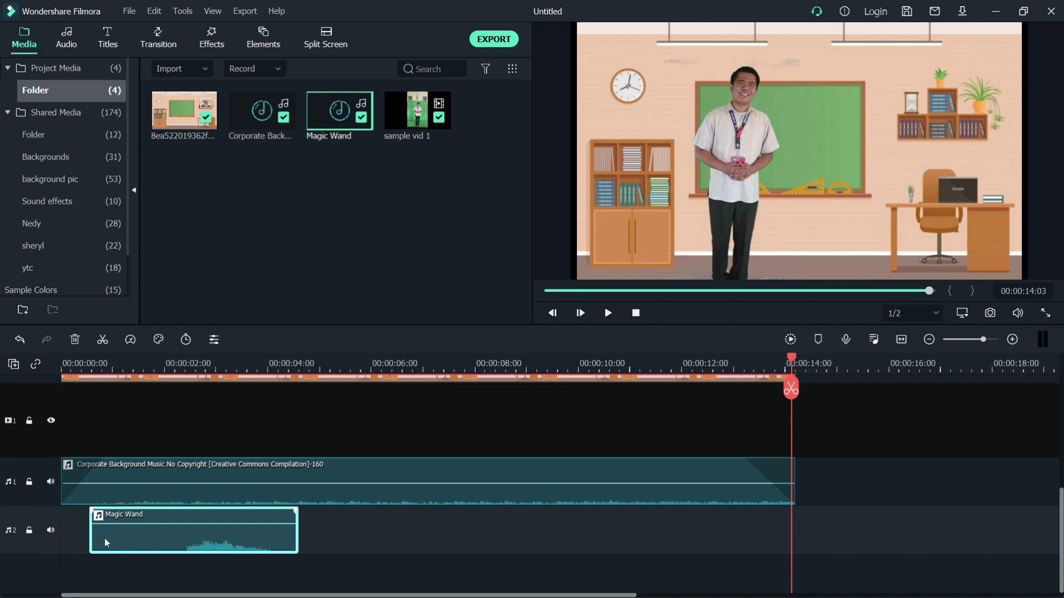
left_click_drag(91, 538, 166, 546)
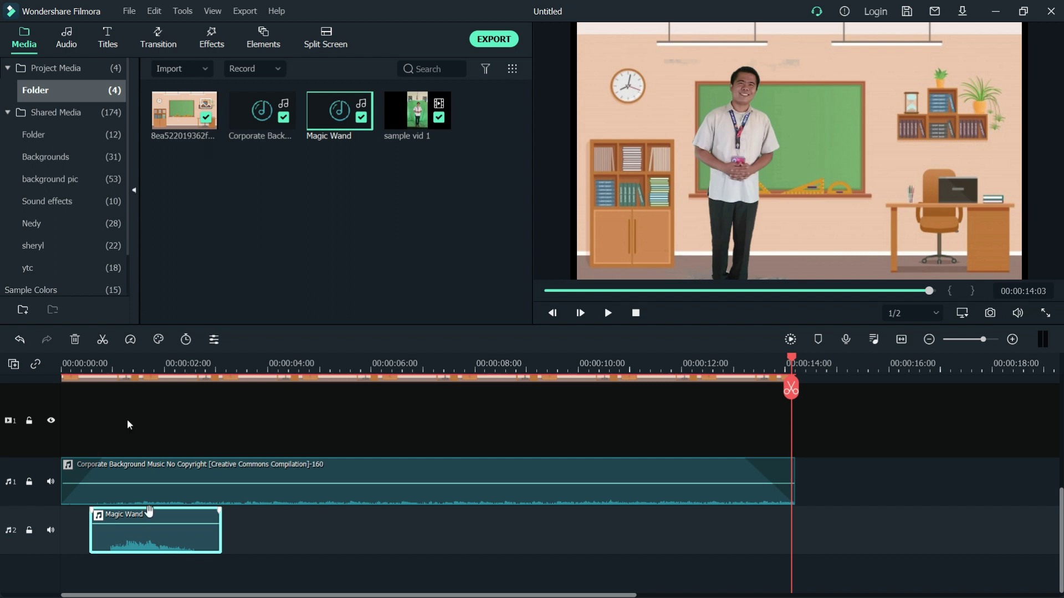
left_click(71, 364)
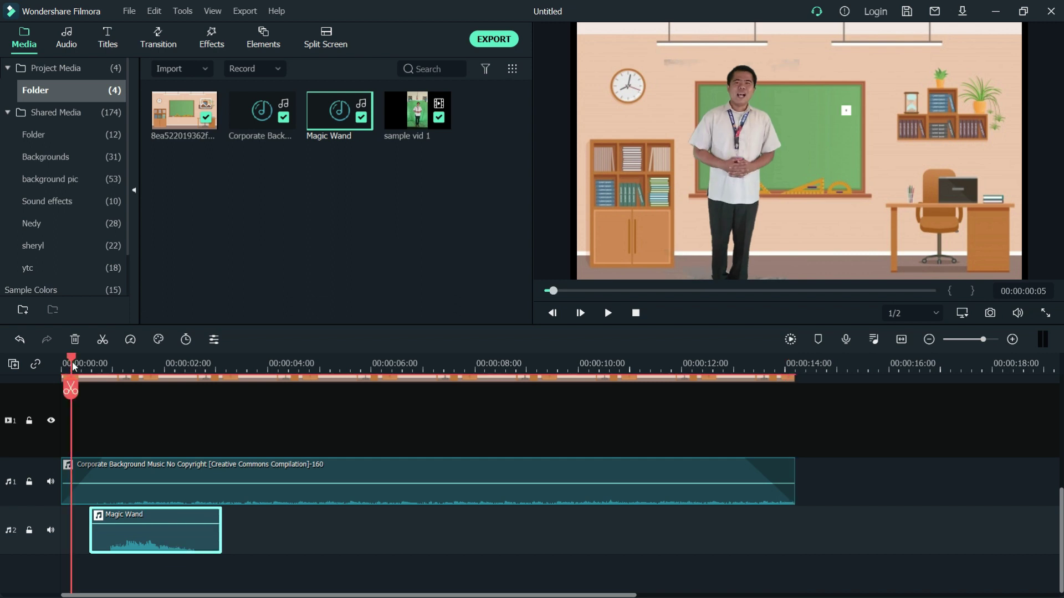
key("space")
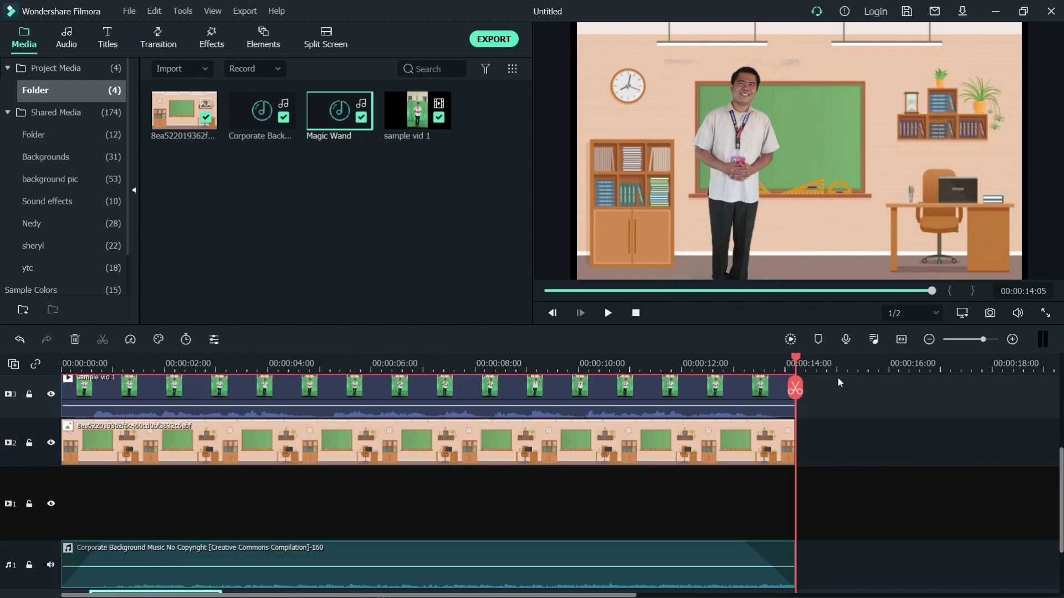
Step: Apply the fourth Education Kids transition from the included Media category to both the start and the end of sample vid 1
scroll(477, 405, "up", 3)
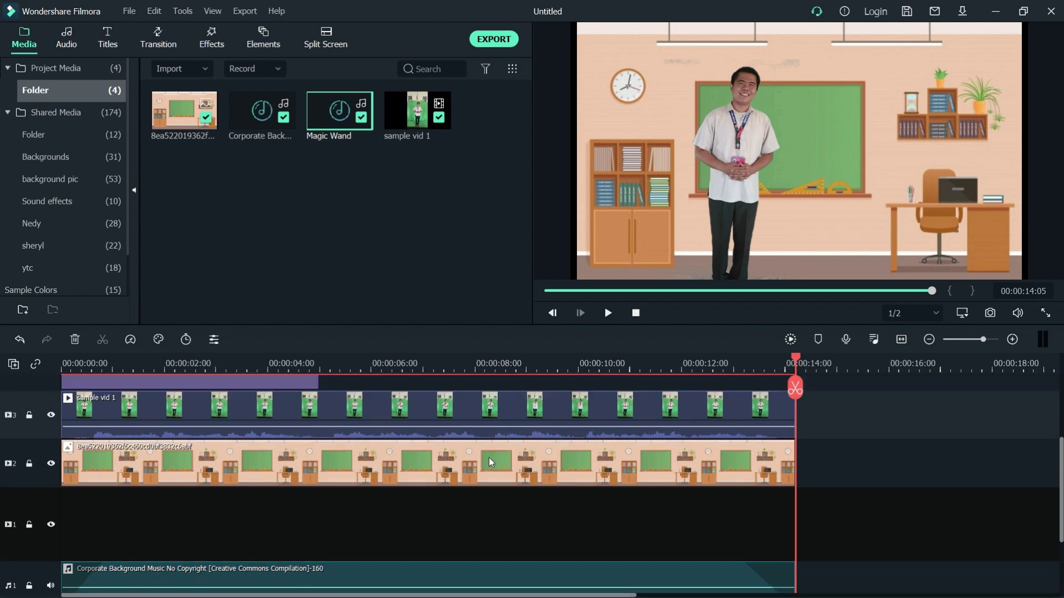
left_click(168, 37)
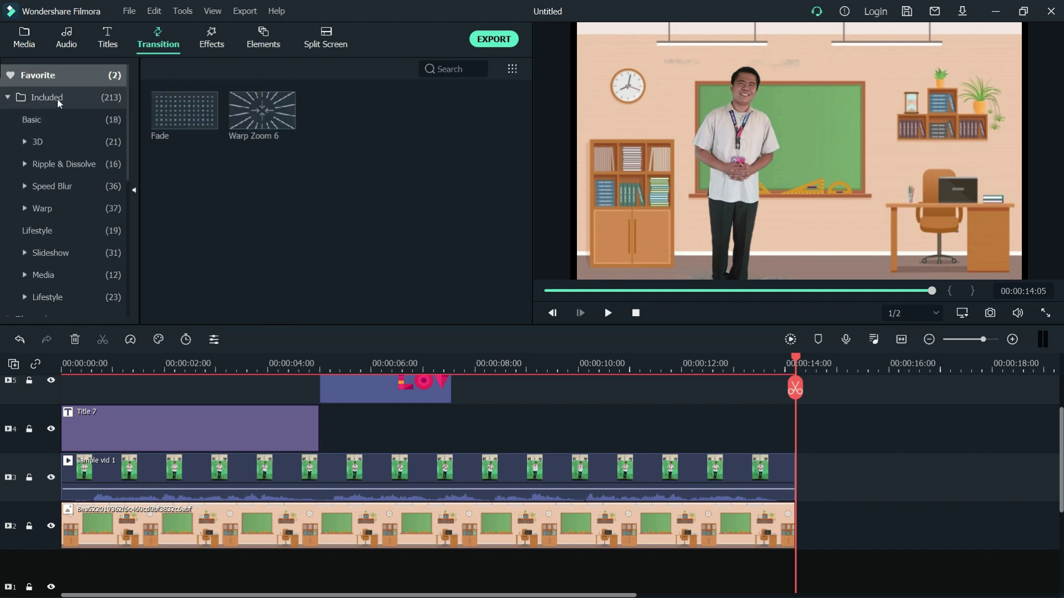
left_click(78, 95)
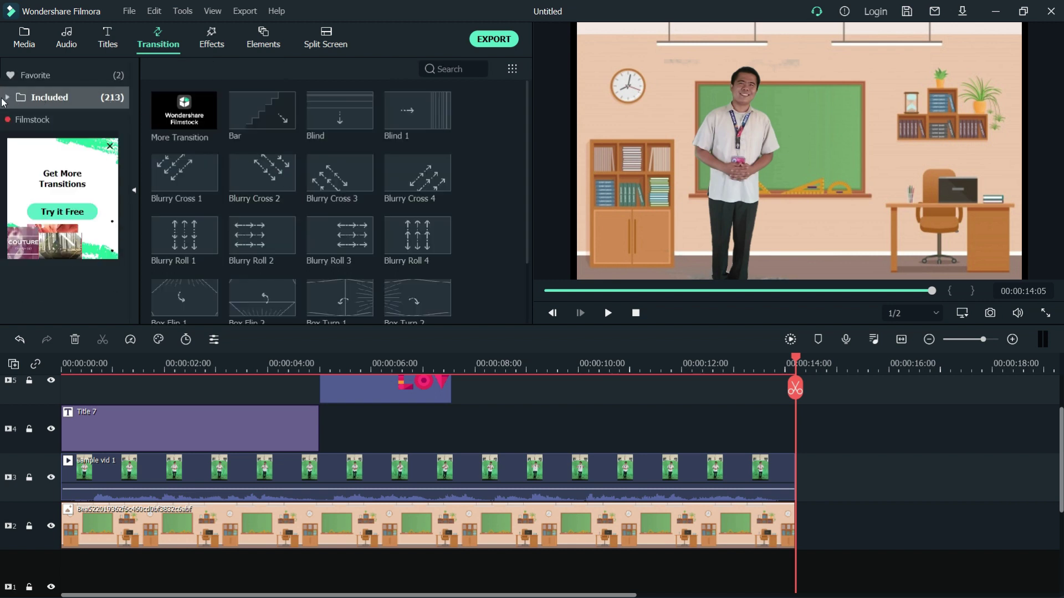
left_click(5, 100)
left_click(50, 275)
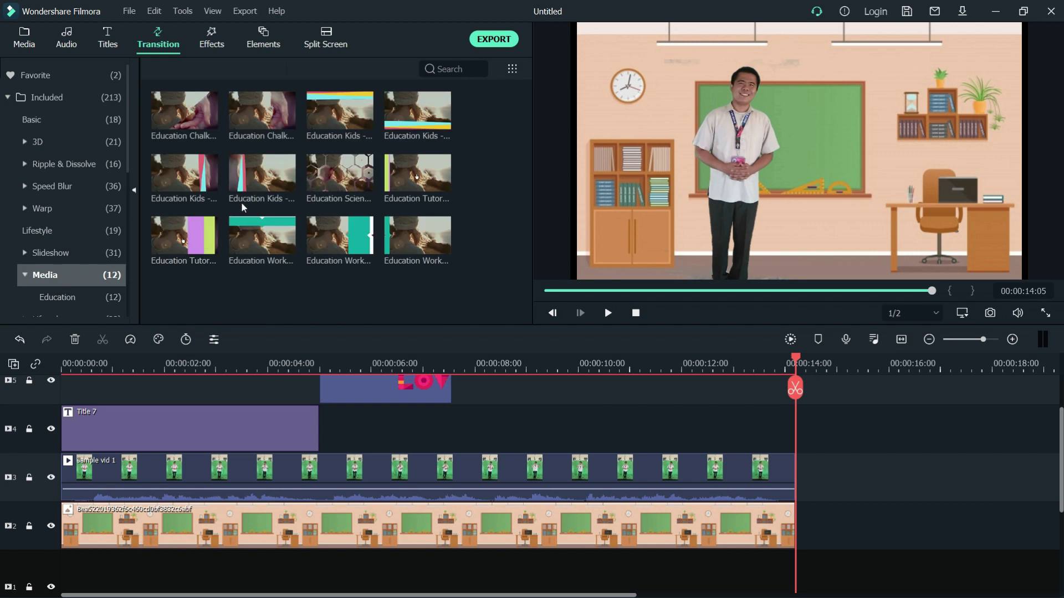
left_click_drag(190, 361, 78, 473)
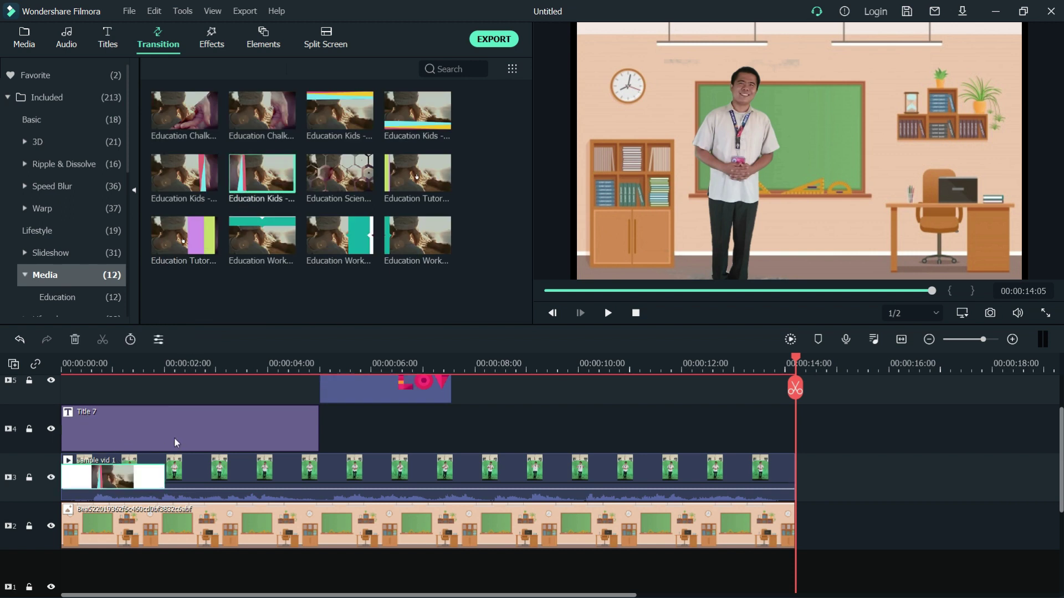
left_click_drag(270, 172, 752, 471)
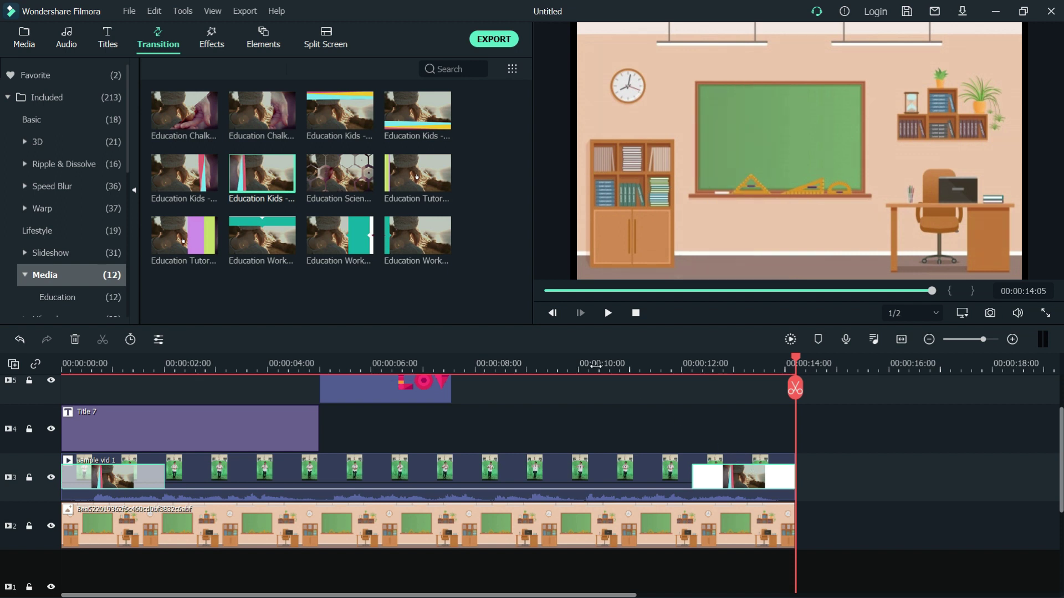
Step: Try splitting sample vid 1 at 00:00:09:15 and placing the same Education Kids transition on the cut, and undo both changes
left_click(558, 366)
left_click(581, 490)
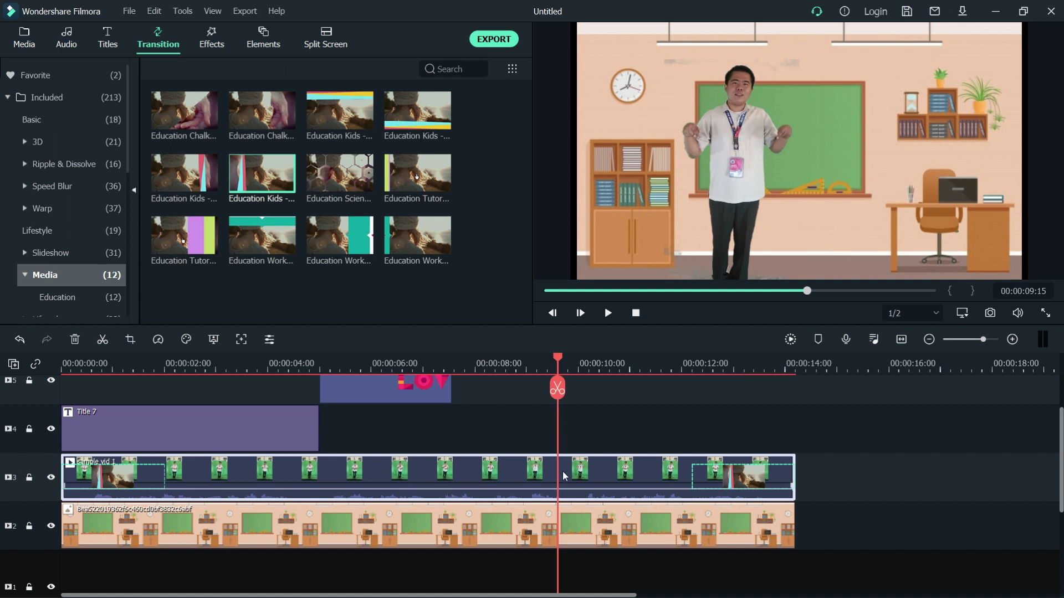
left_click(558, 388)
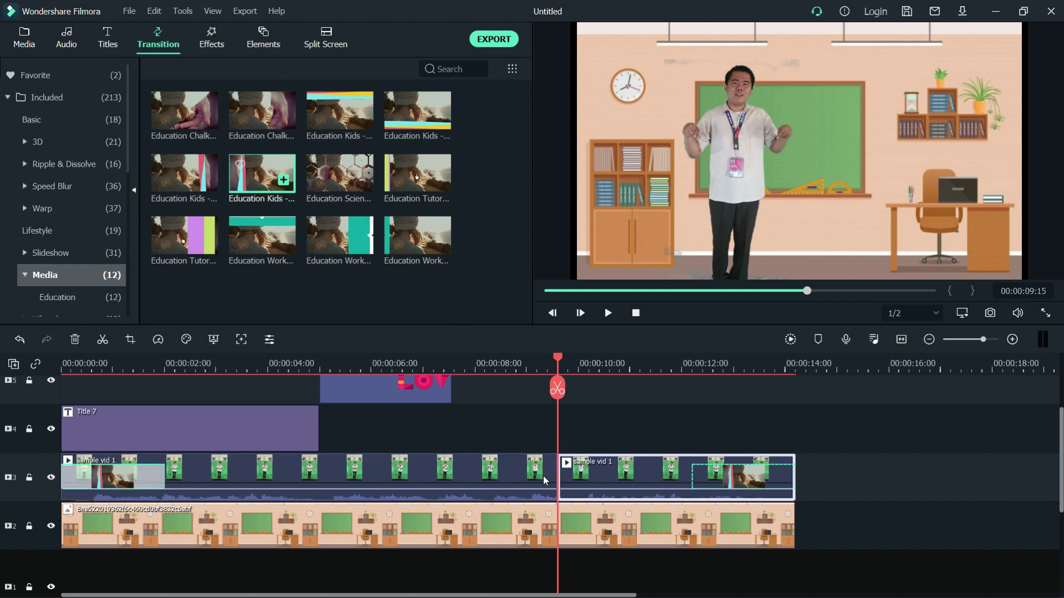
left_click(239, 165)
left_click_drag(260, 173, 555, 476)
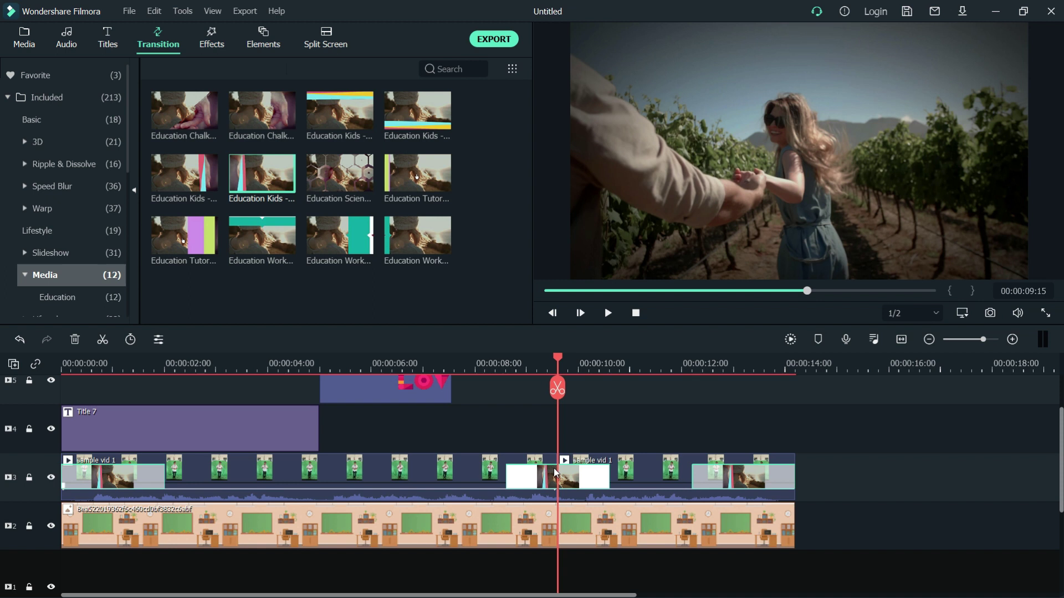
key("ctrl+z")
Step: Try the Bokeh Blur 2 favorite effect directly on the classroom background clip and preview it up to about 00:00:05:21
left_click(225, 36)
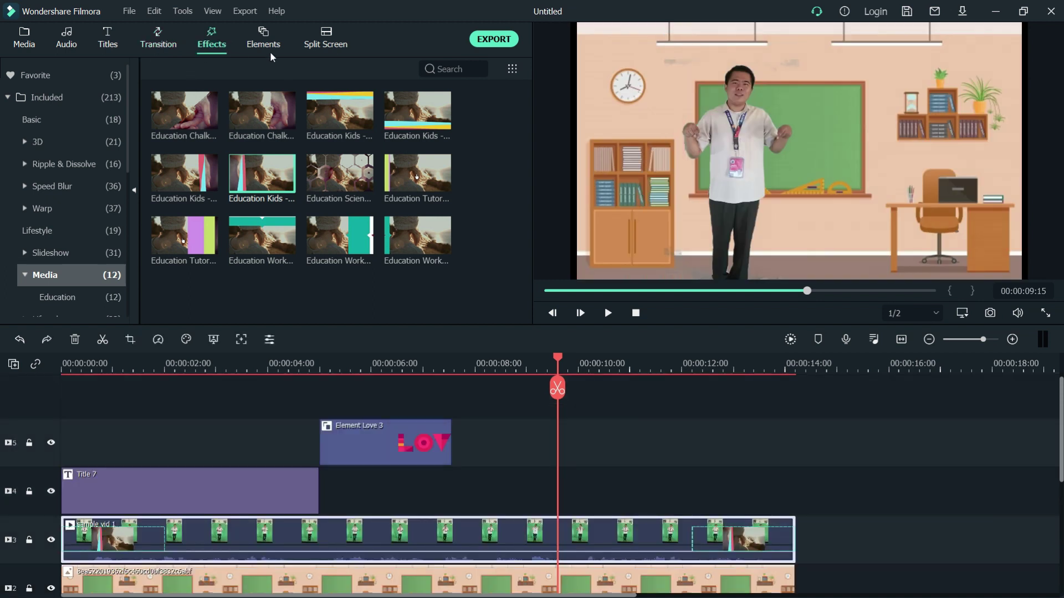
left_click(219, 48)
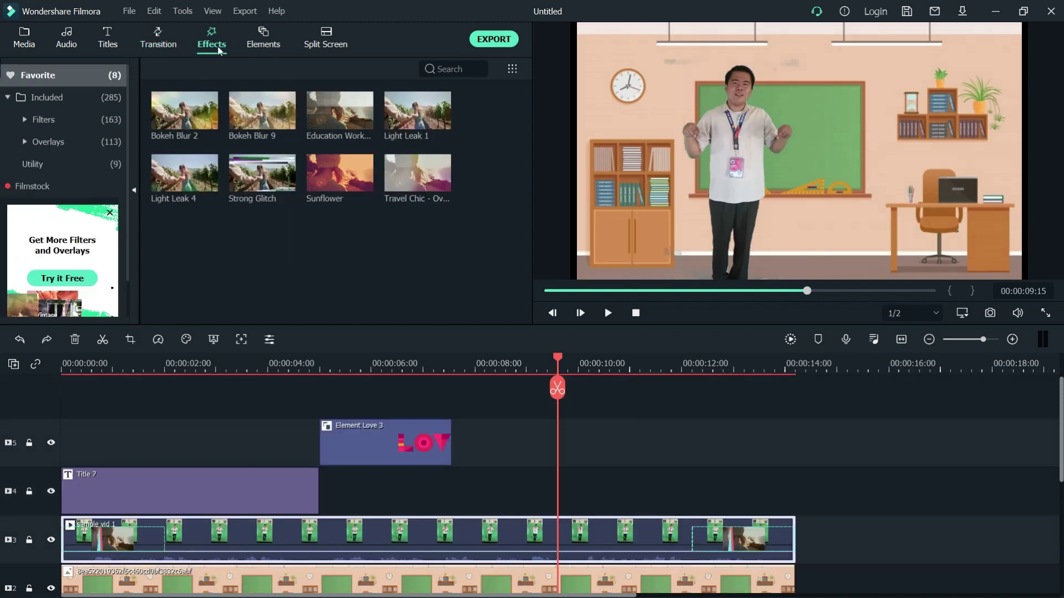
left_click_drag(206, 118, 195, 578)
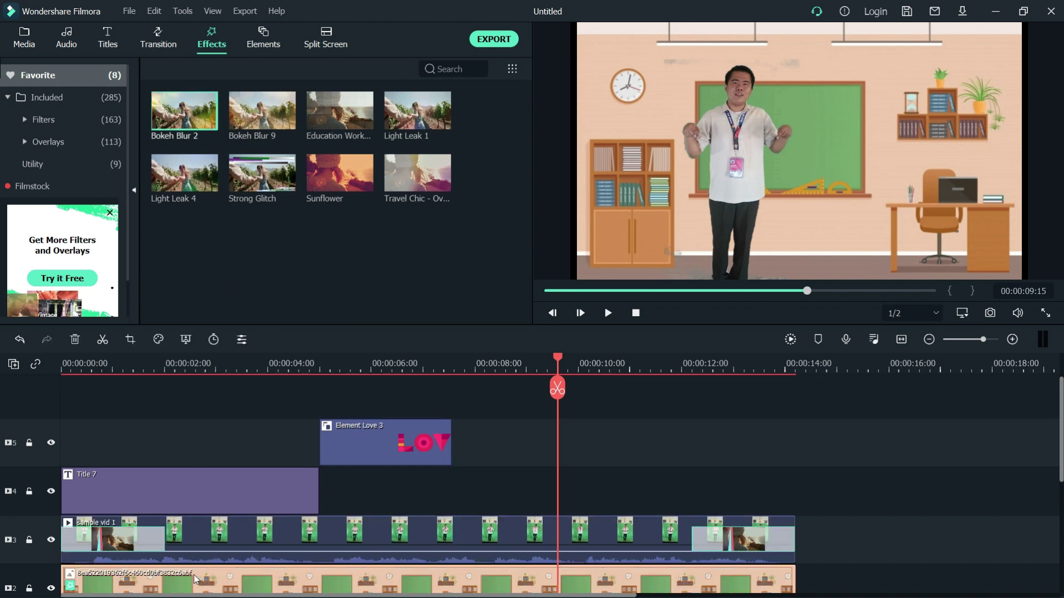
left_click(265, 408)
left_click_drag(265, 372, 363, 365)
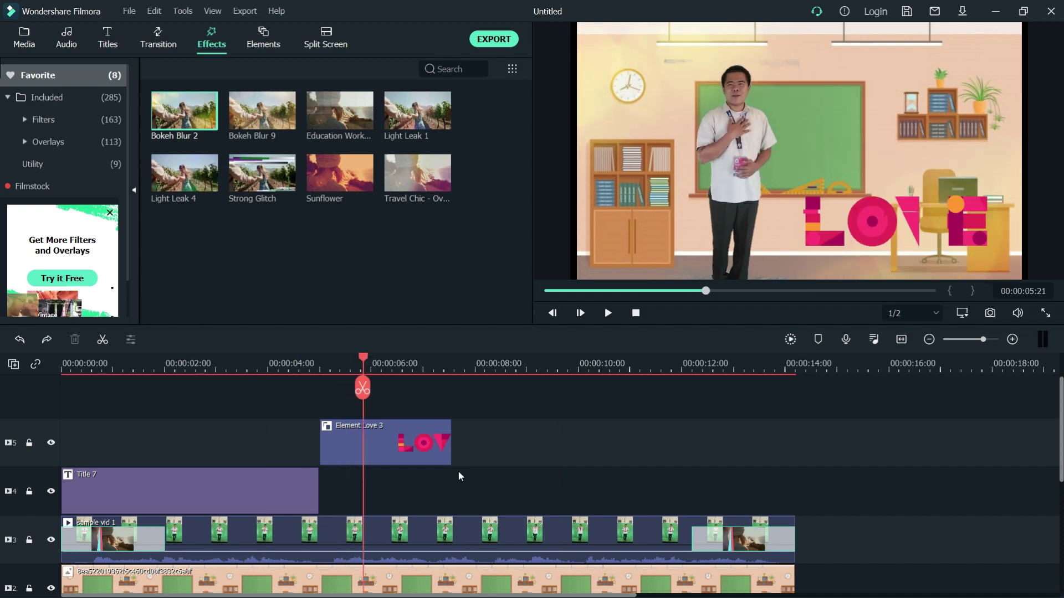
Step: Add the Bokeh Blur 2 effect on its own track above the Love element, extend it over the whole video, and play back the project
left_click_drag(192, 104, 45, 390)
left_click_drag(317, 449, 795, 455)
left_click_drag(364, 368, 3, 363)
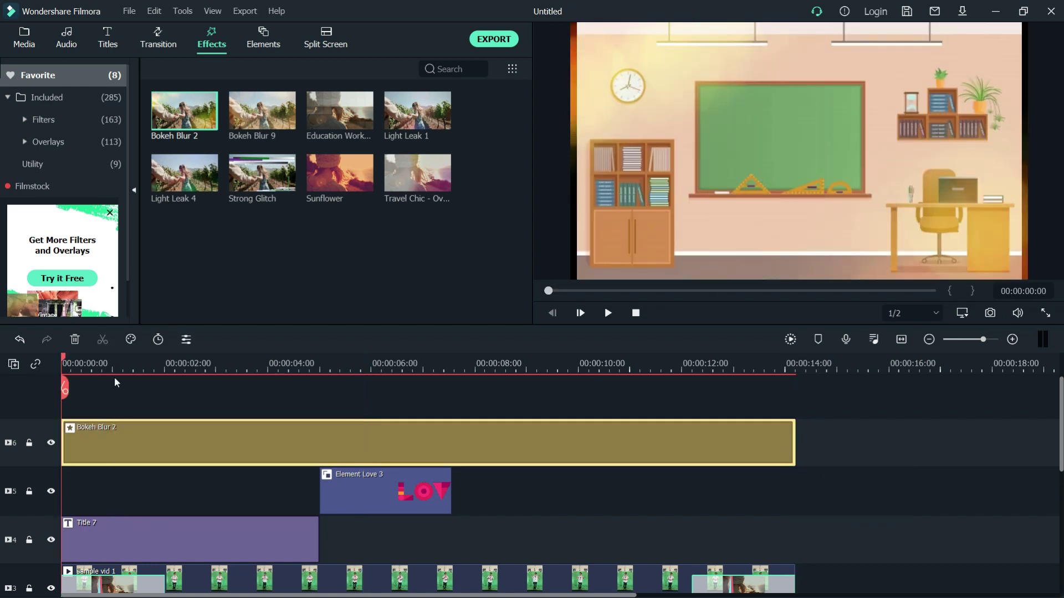
scroll(272, 527, "down", 1)
scroll(273, 500, "up", 1)
key("space")
left_click(83, 360)
left_click_drag(83, 360, 3, 361)
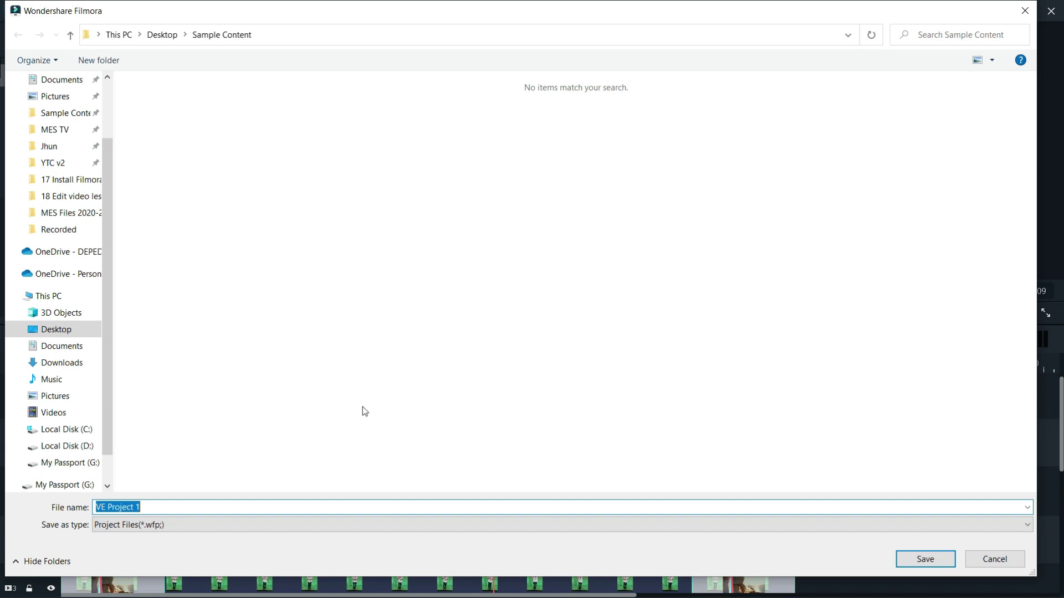
Step: Save the project as Sample Video in the Sample Content folder on the desktop
left_click(68, 114)
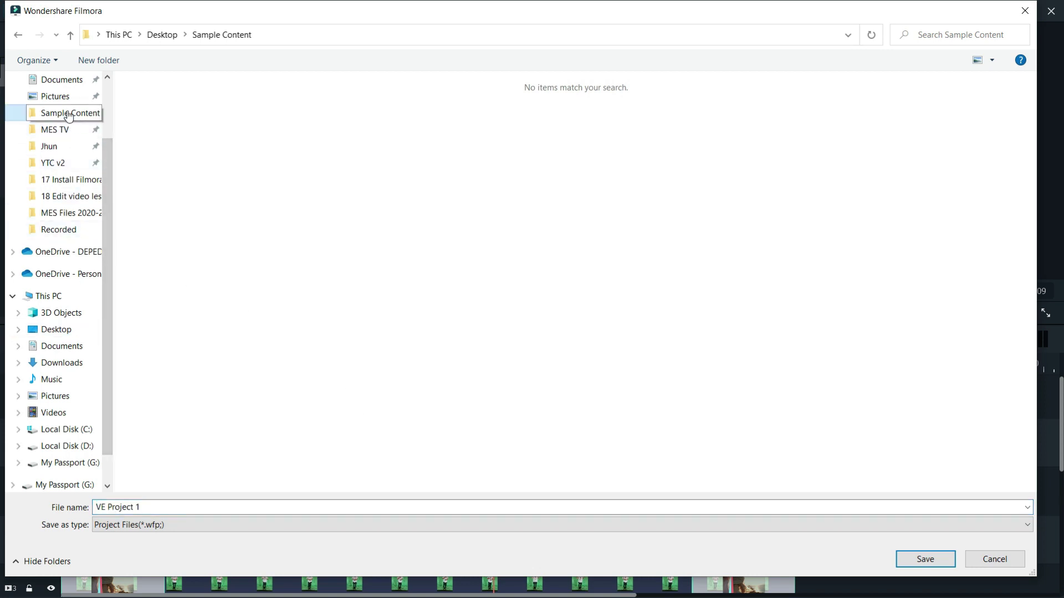
left_click(206, 508)
type("Sample Video")
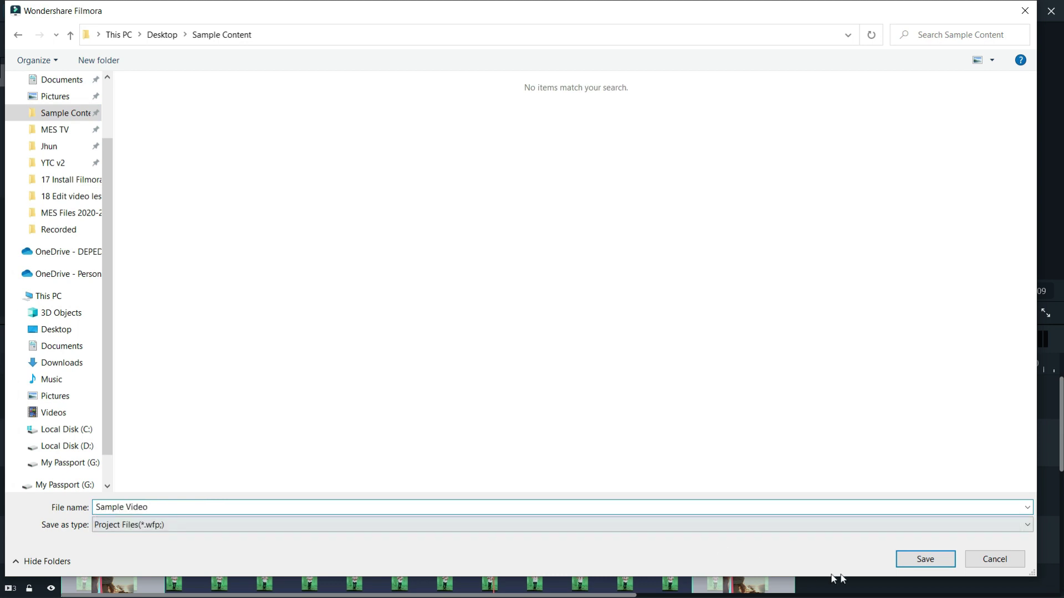
left_click(911, 562)
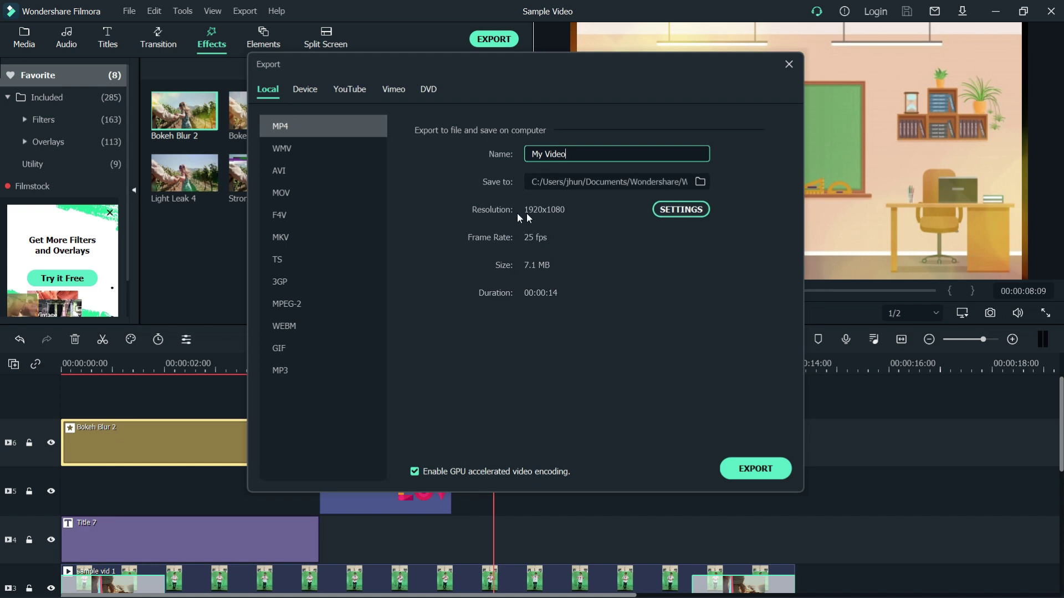
Step: Set the save location of the local MP4 export to the Sample Content folder on the desktop
left_click(699, 182)
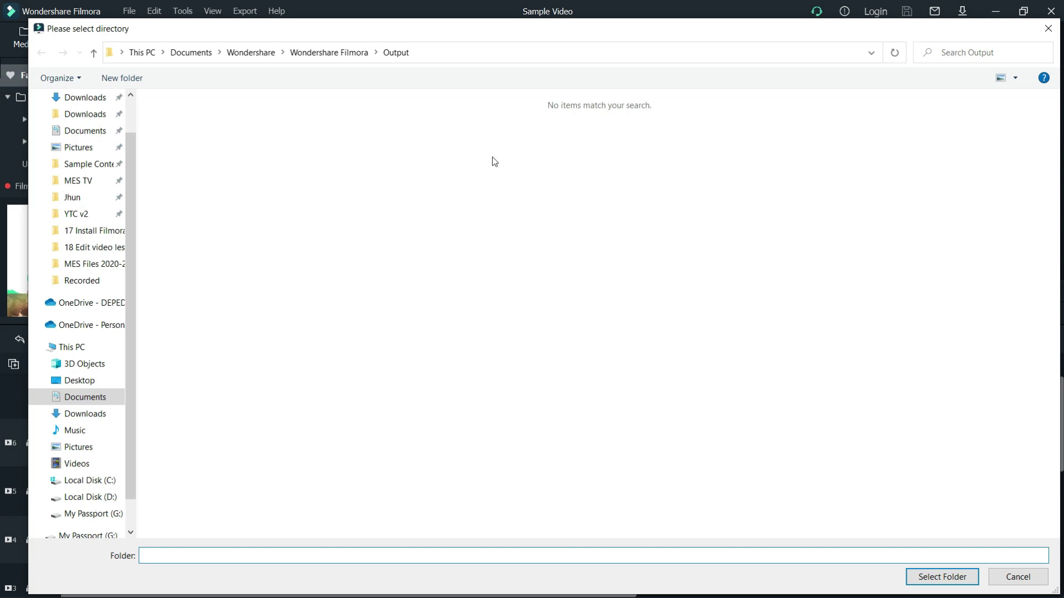
left_click(93, 164)
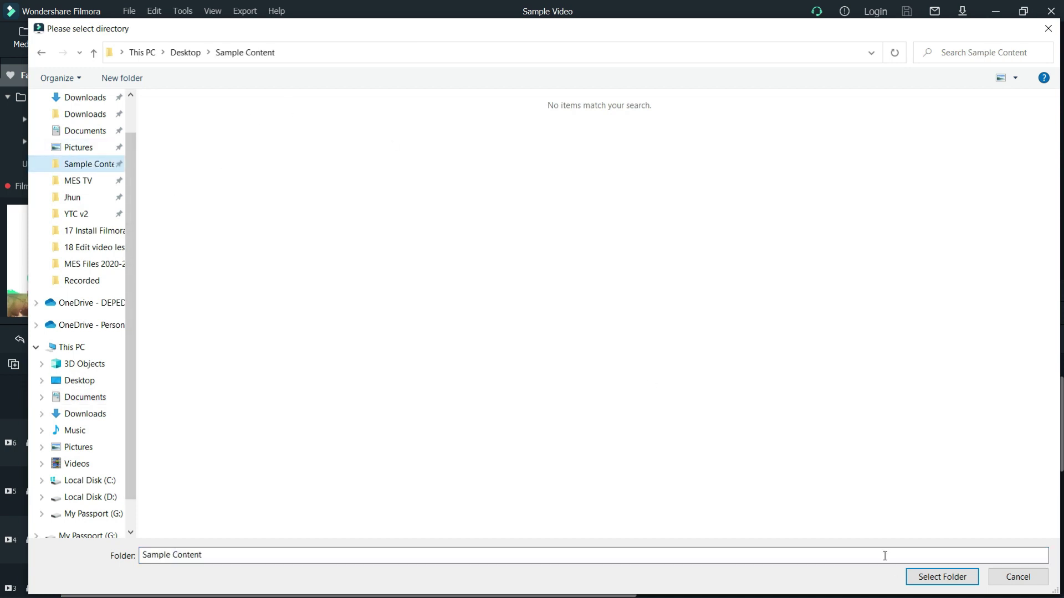
left_click(921, 577)
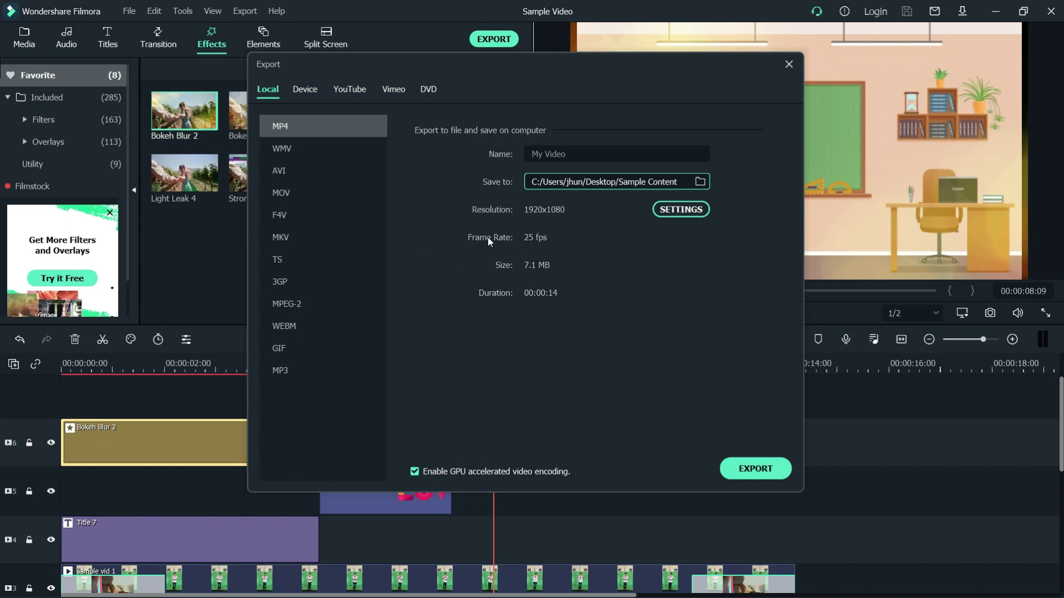
Step: Check the frame rate choices in the export settings, keep 25 fps, and accept the settings
left_click(664, 210)
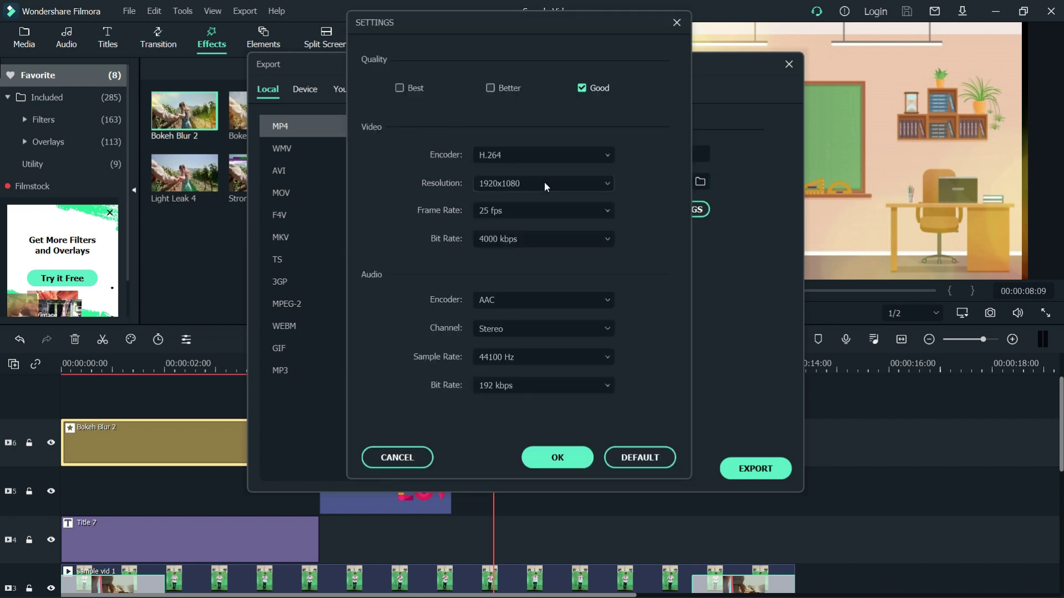
left_click(513, 209)
left_click(513, 211)
left_click(575, 463)
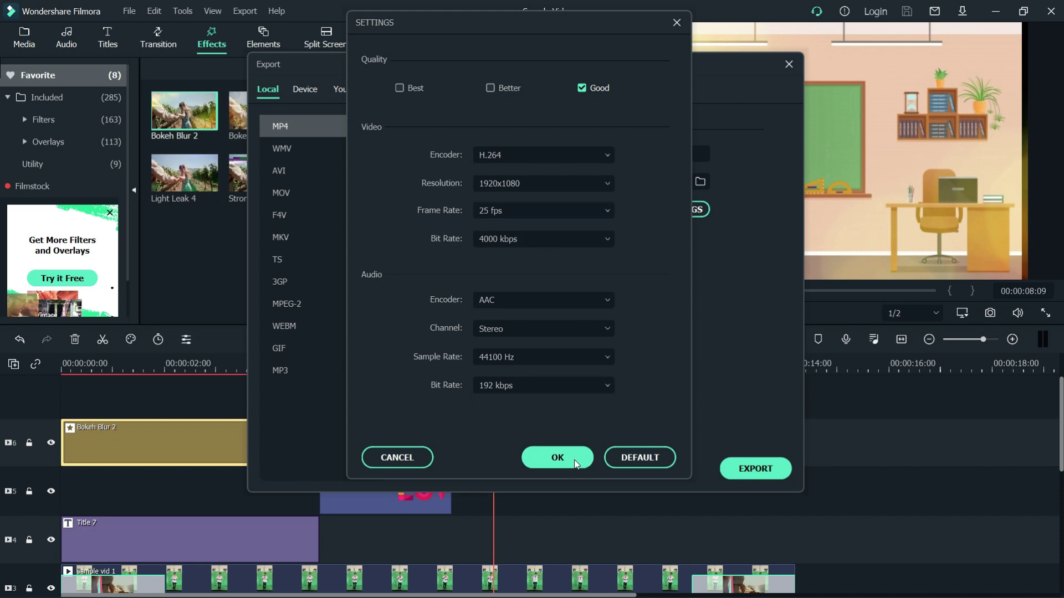
Step: Export My Video as an MP4, and minimize the editor after opening the exported file's location
left_click(759, 470)
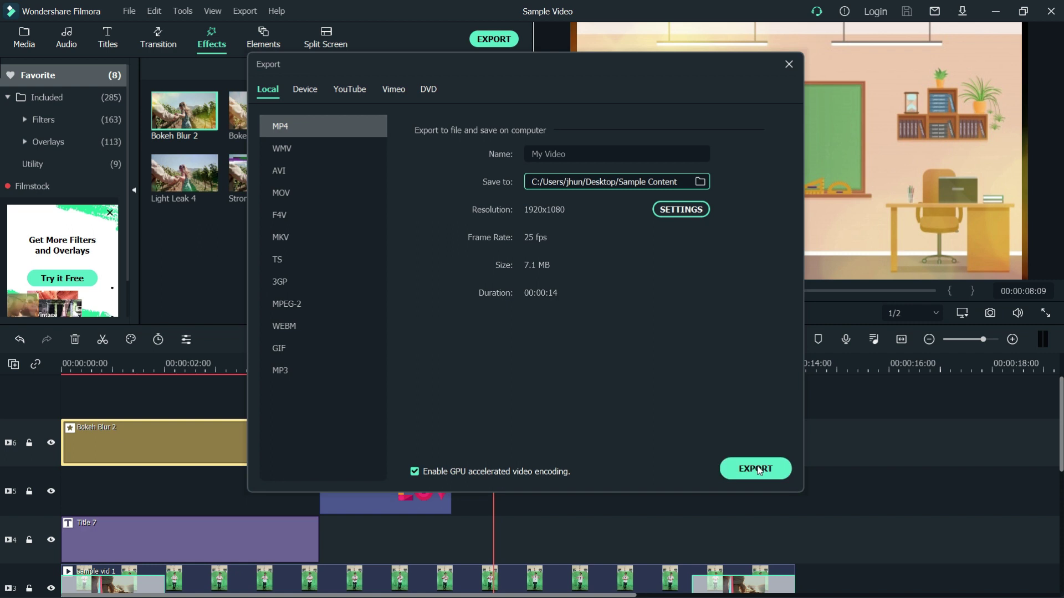
left_click(759, 471)
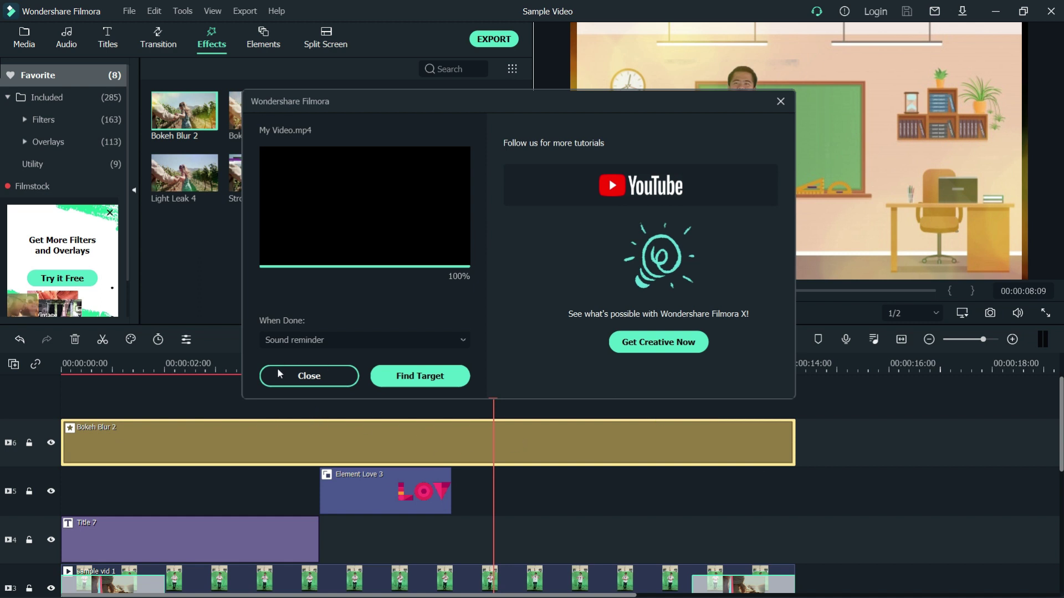
left_click(410, 381)
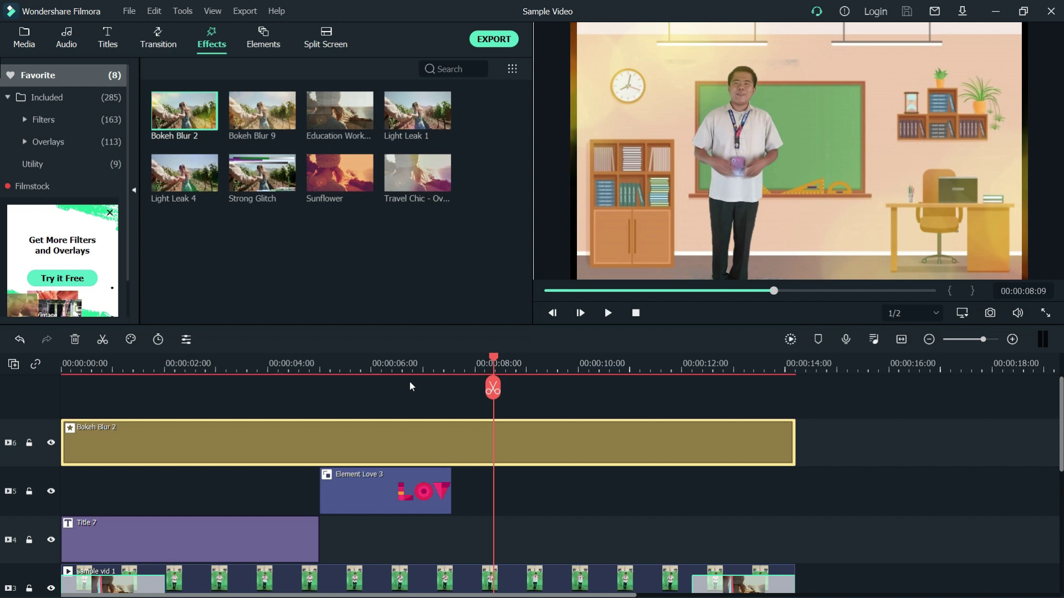
left_click(996, 12)
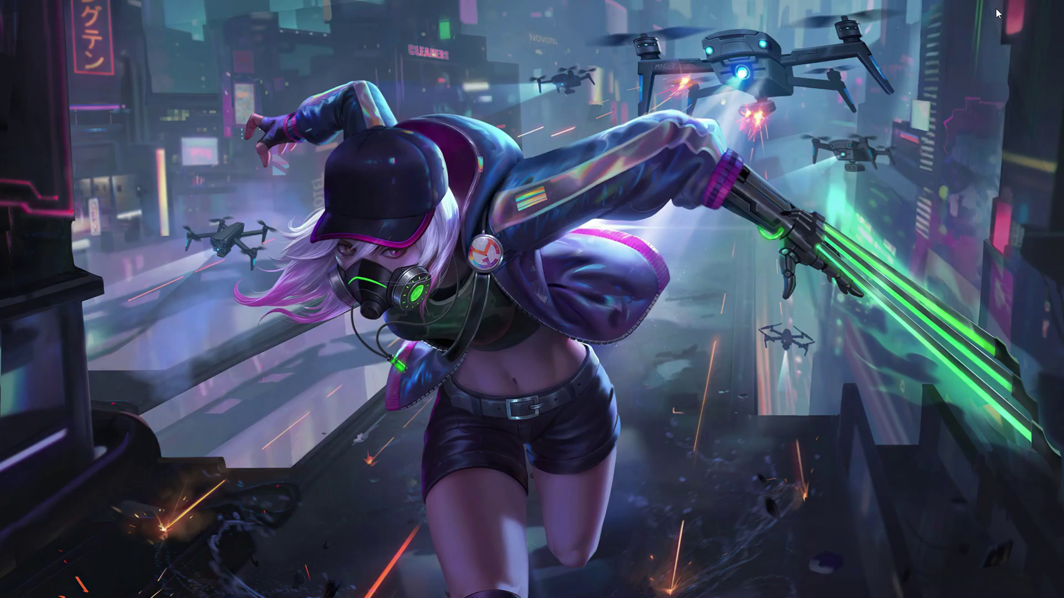